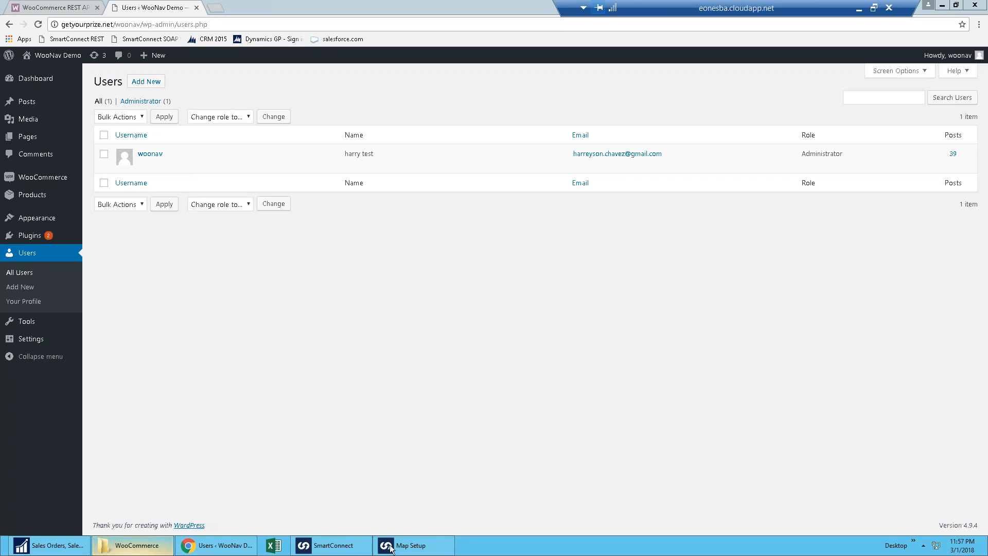
Step: Switch to the SmartConnect map window, run the NAV_CUSTOMER_TO_WOO_CUSTOMER map and close its progress report
click(413, 549)
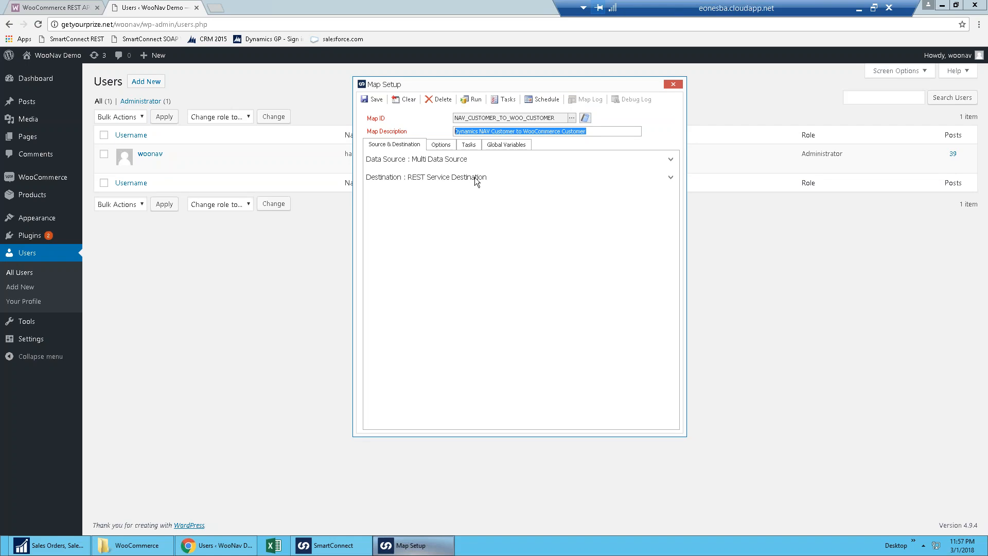
click(471, 98)
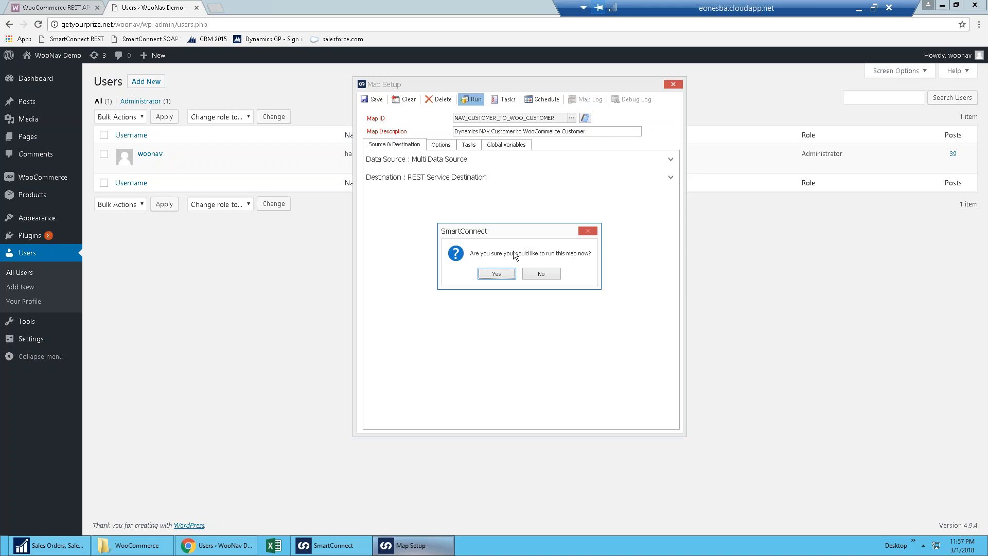
click(497, 274)
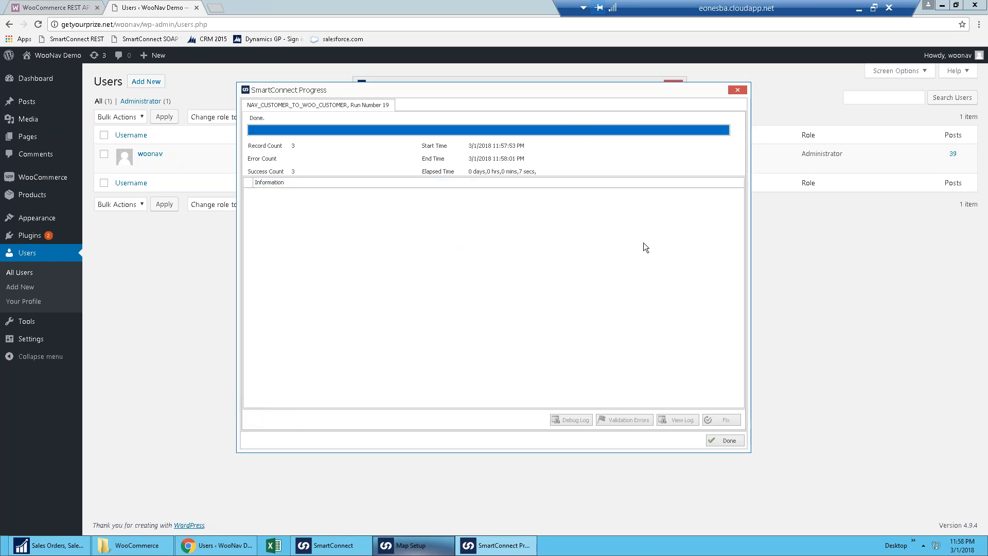
click(728, 442)
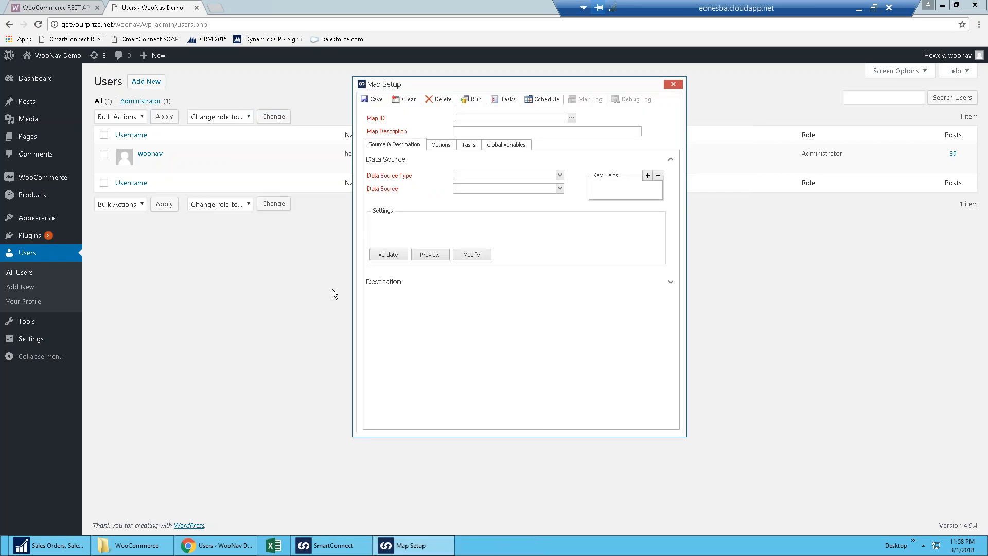
Step: Return to the WordPress users page in Chrome, reload it and review the first customer's profile and billing address
click(267, 304)
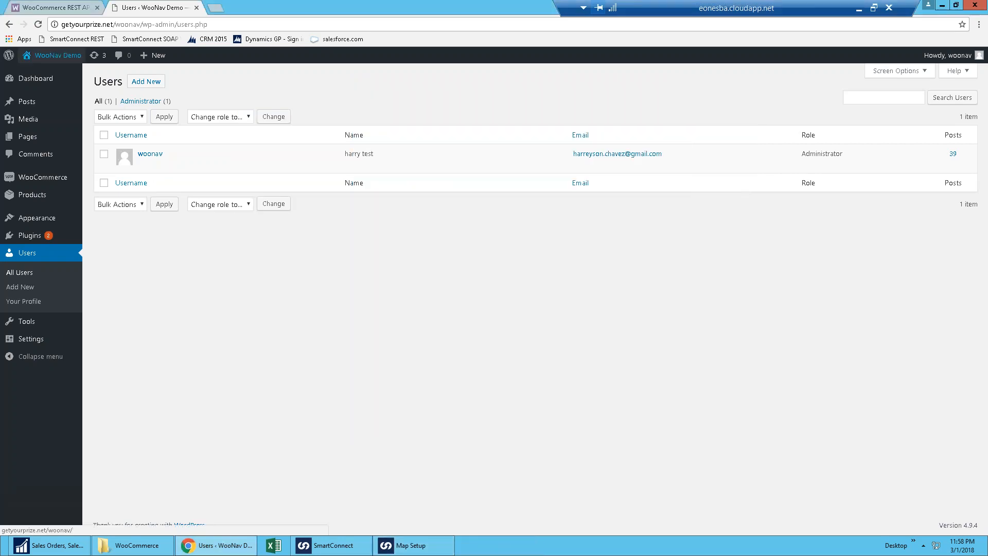
click(38, 24)
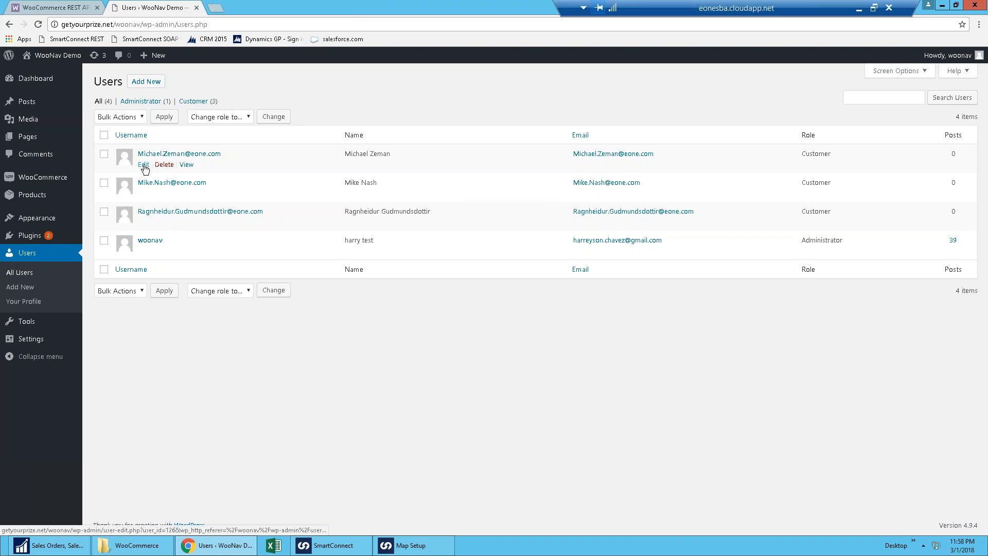
click(144, 165)
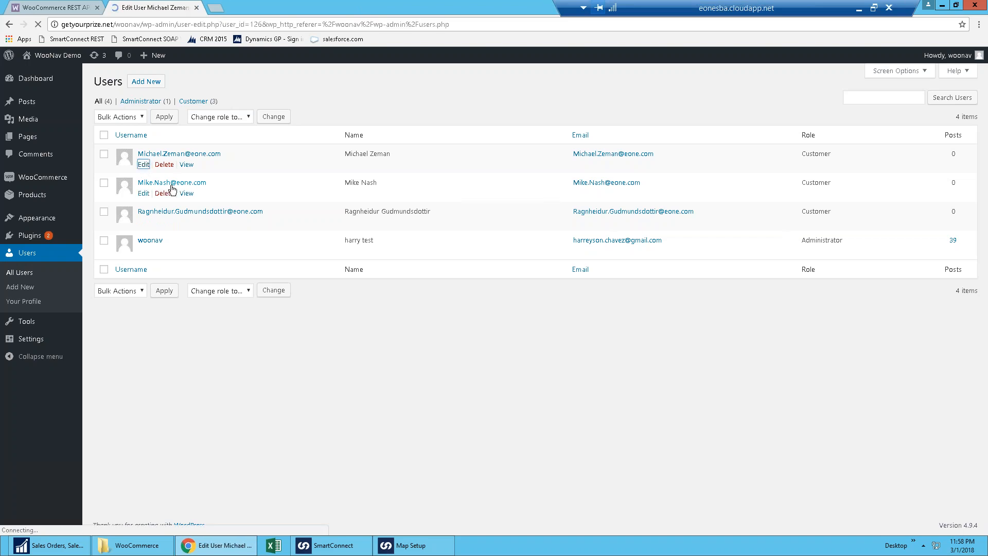
scroll(561, 358, down, 3)
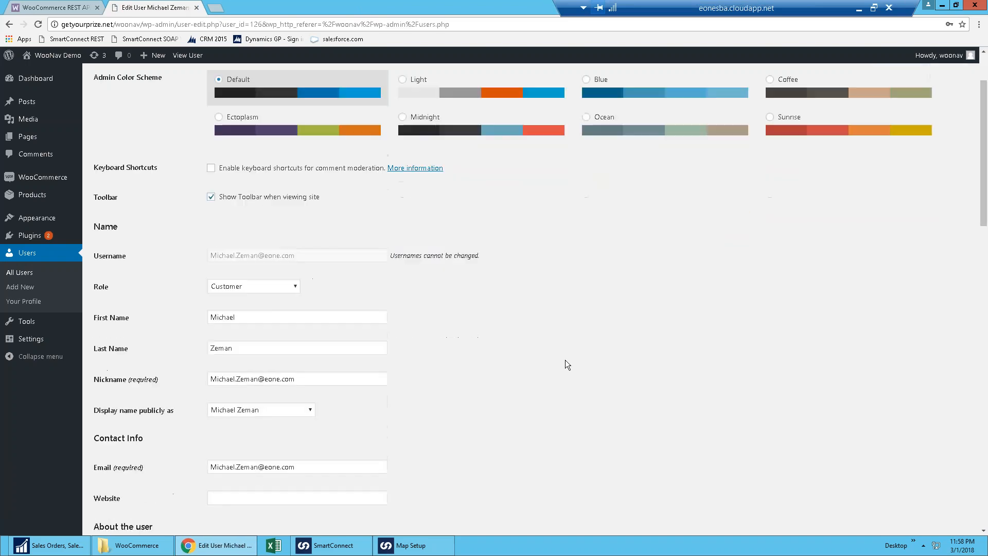
scroll(328, 348, down, 4)
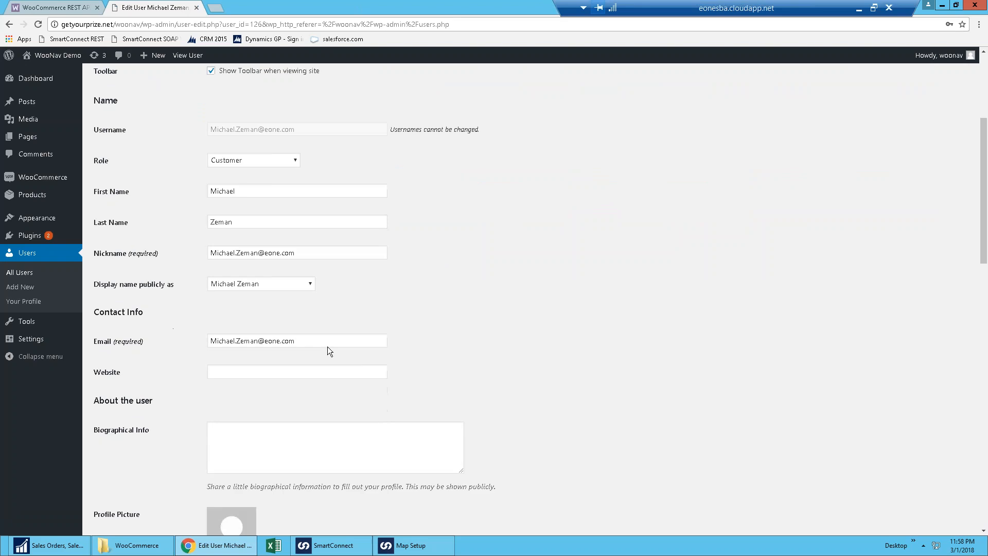
scroll(530, 299, down, 4)
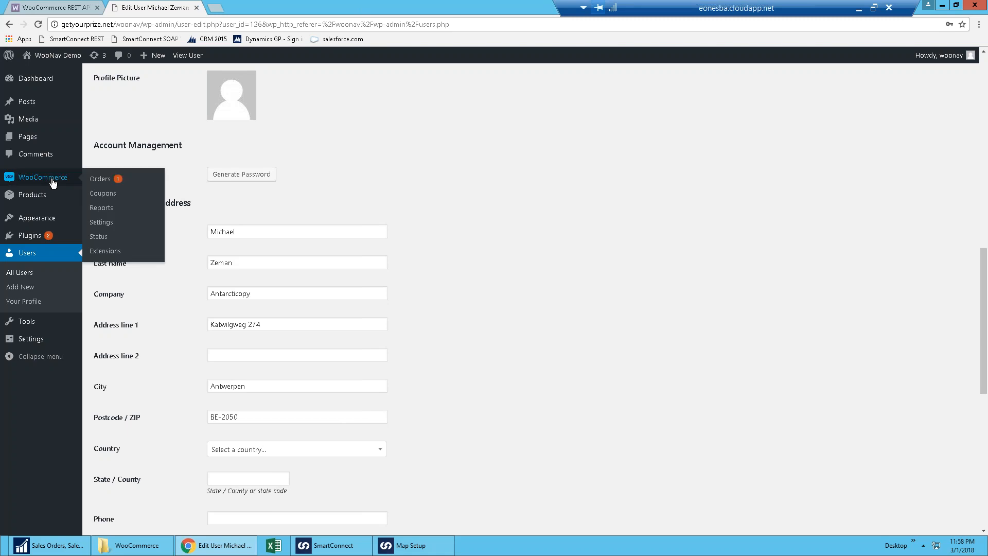
Step: Start a new WooCommerce order and assign it to the customer whose profile was just reviewed
click(97, 178)
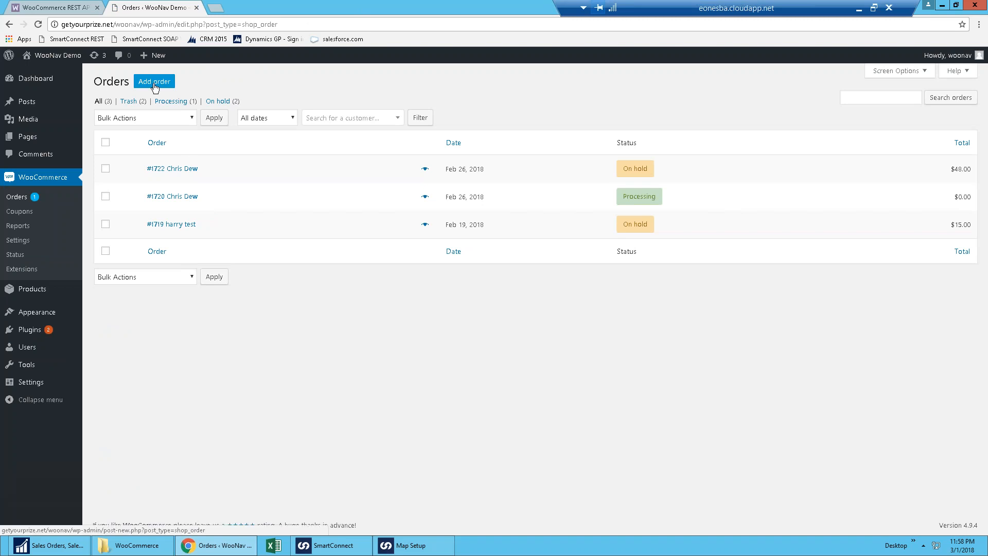
click(155, 85)
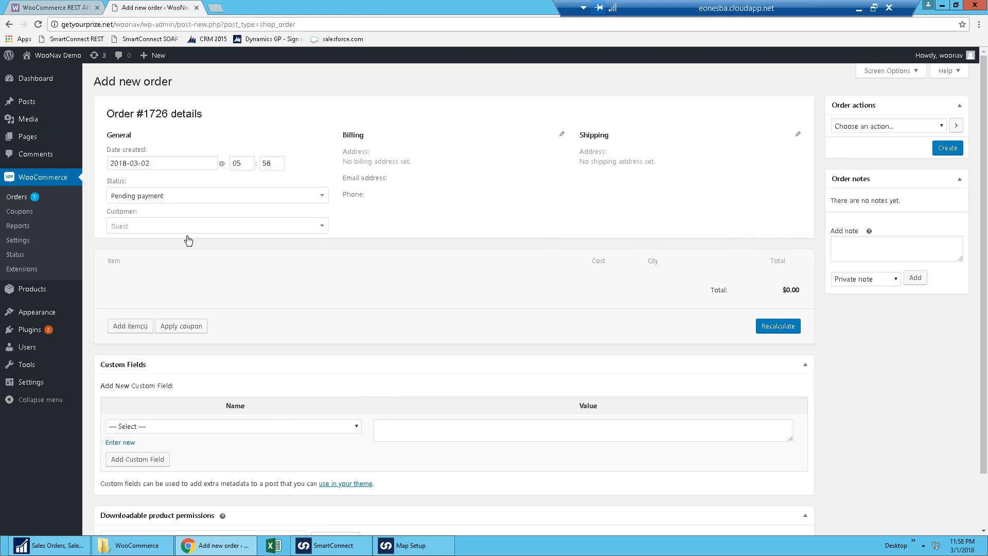
click(323, 227)
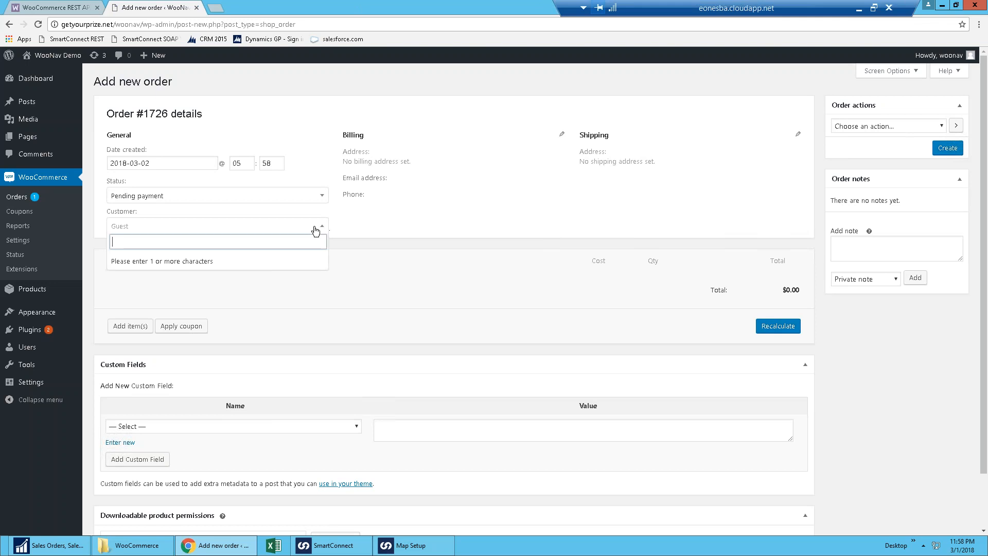
text(m)
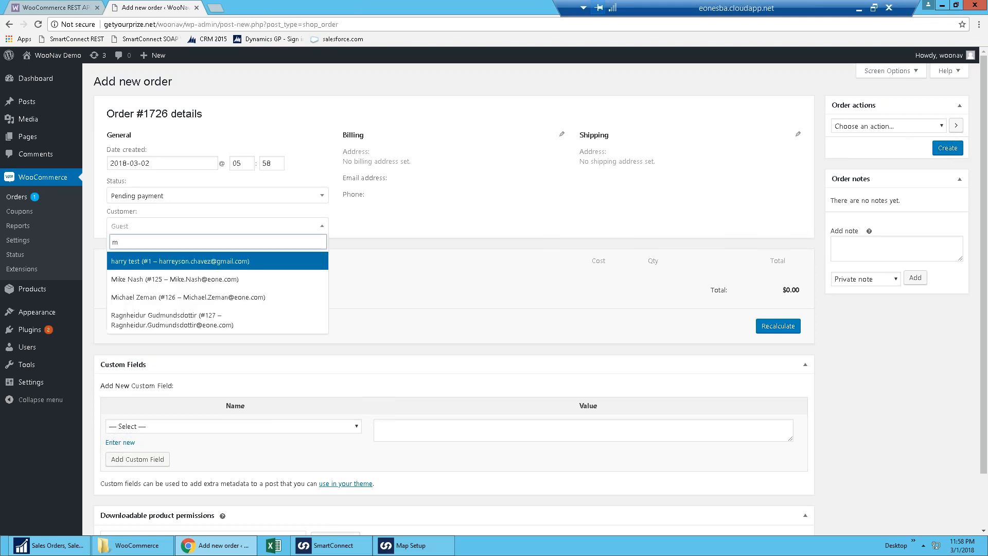
click(184, 298)
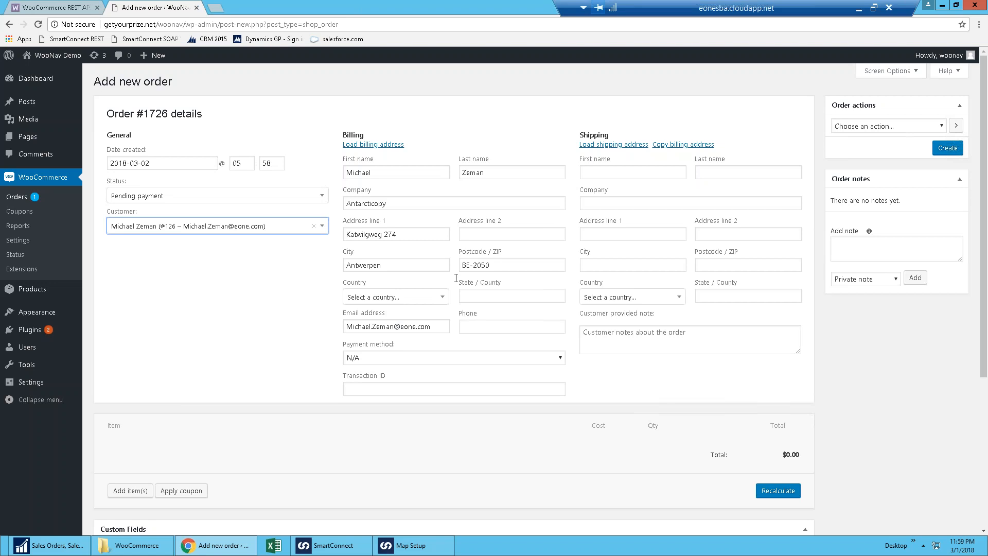
Step: Add the products T-Shirt (woo-tshirt) and Beanie (woo-beanie) to the order
scroll(527, 458, down, 1)
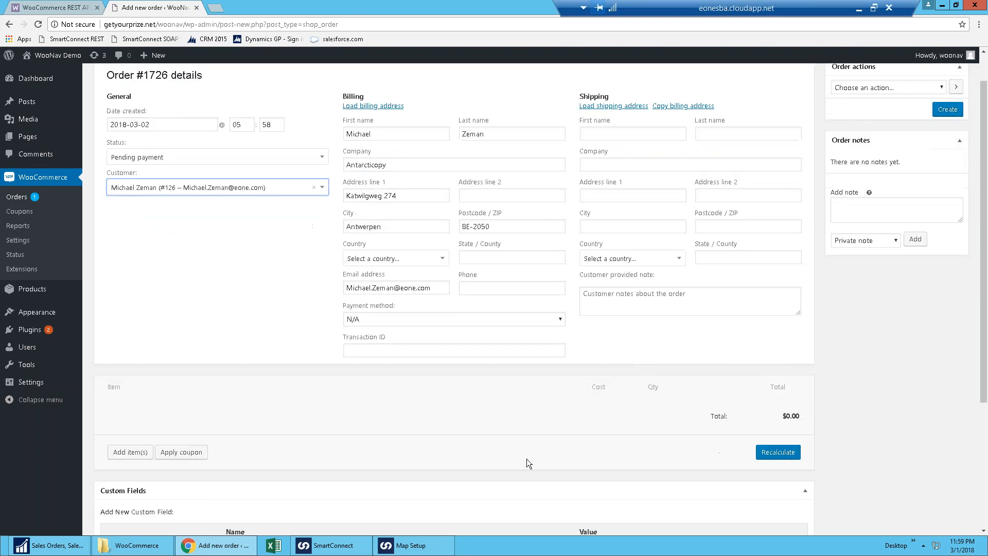
click(131, 429)
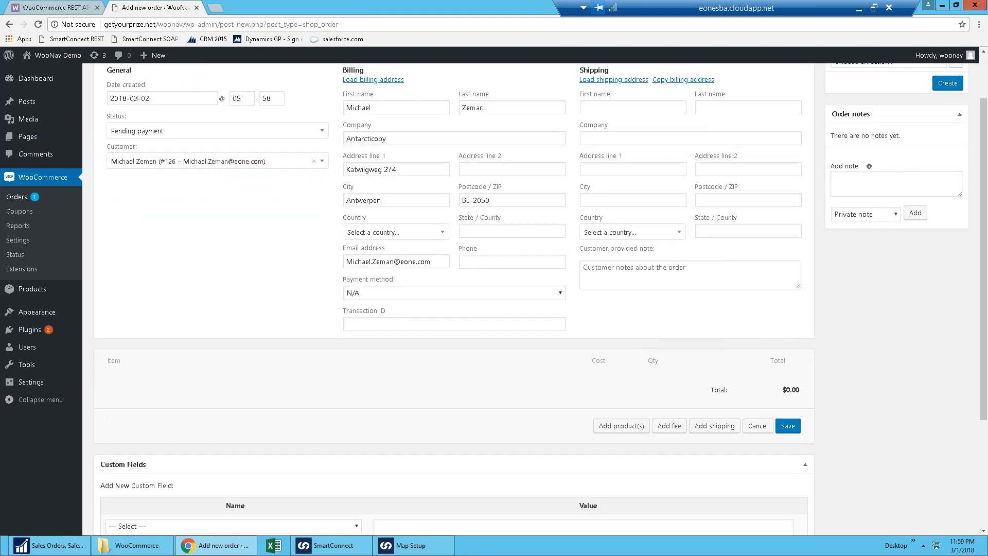
click(624, 427)
text(woo)
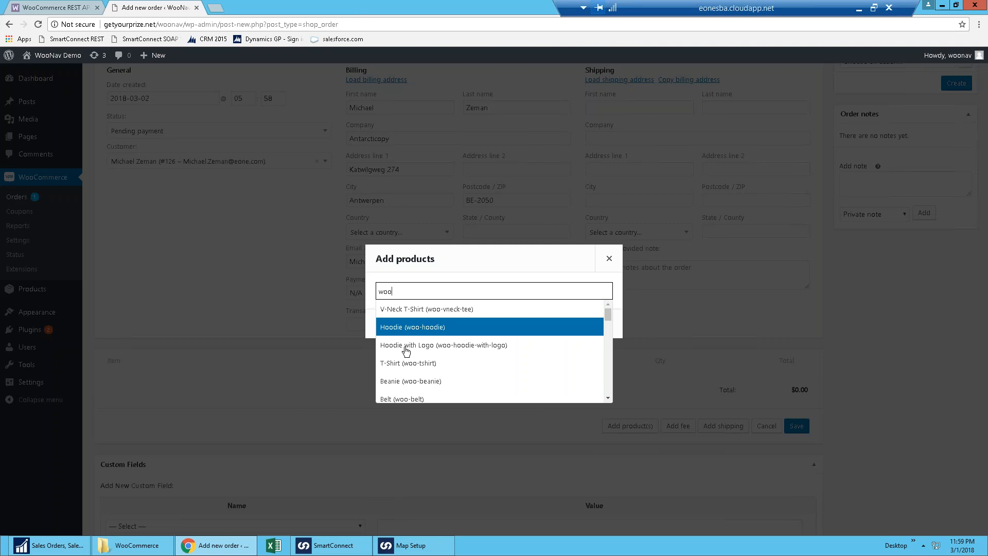
click(426, 368)
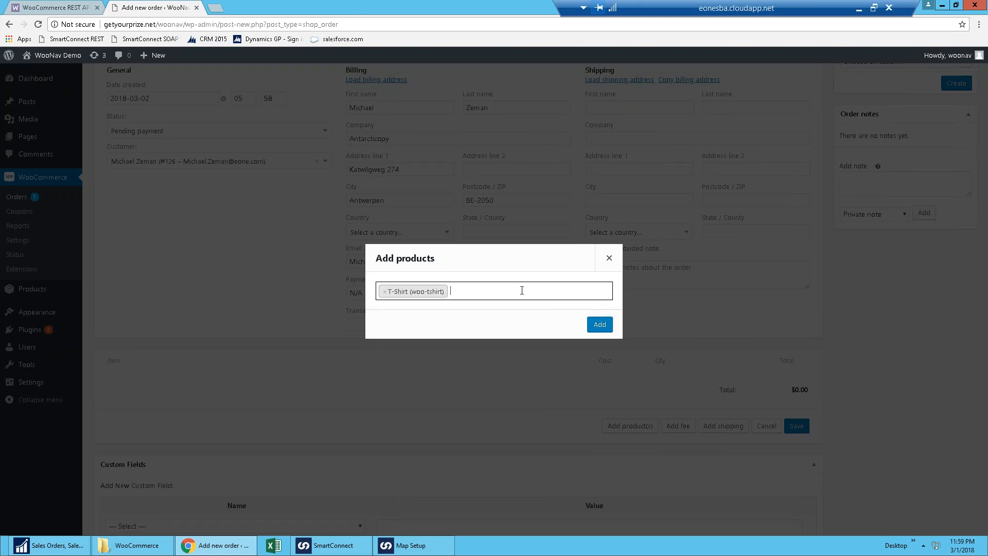
text(woo)
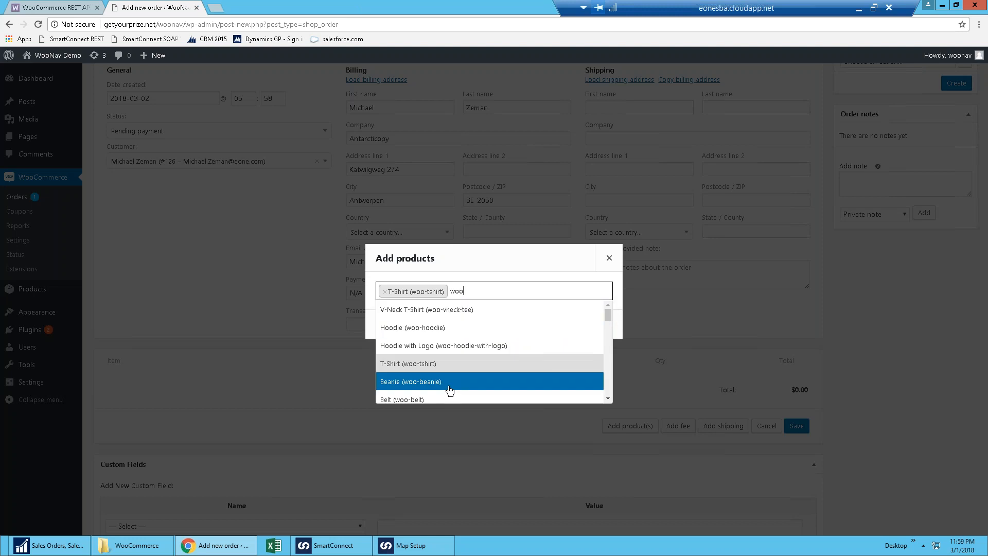
click(449, 383)
click(599, 325)
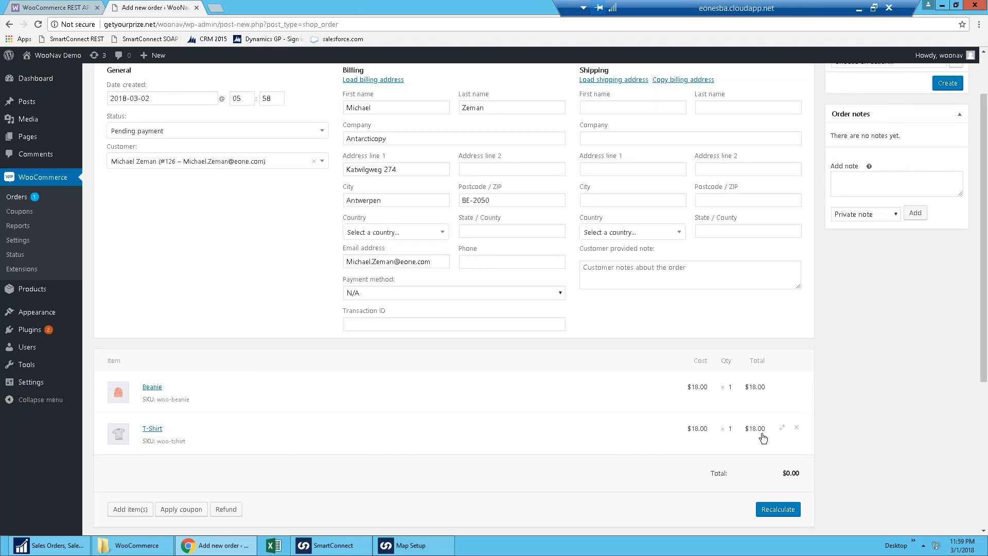
Step: Set the T-Shirt line's quantity to 5 and save the order items
click(783, 430)
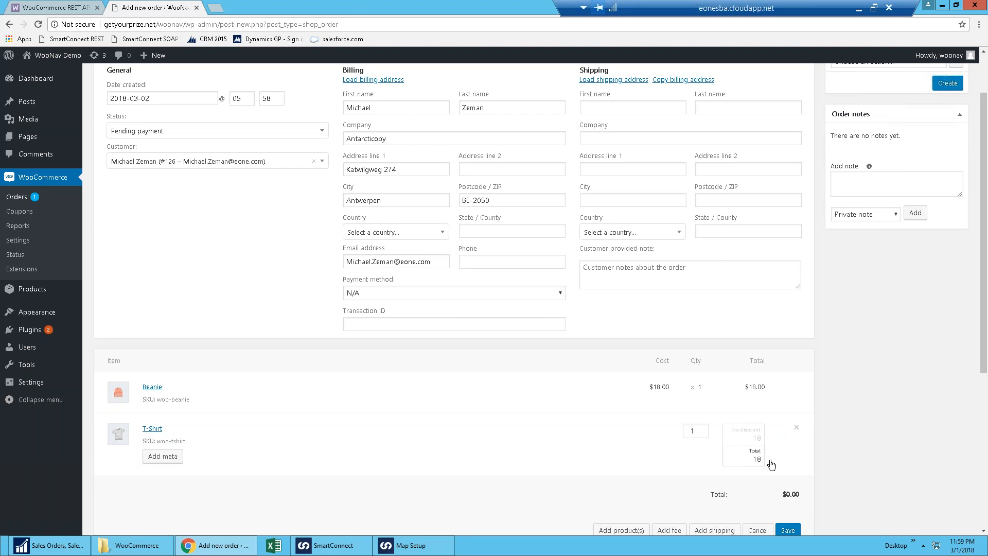
click(702, 429)
click(702, 429)
click(702, 429)
double_click(756, 438)
click(758, 459)
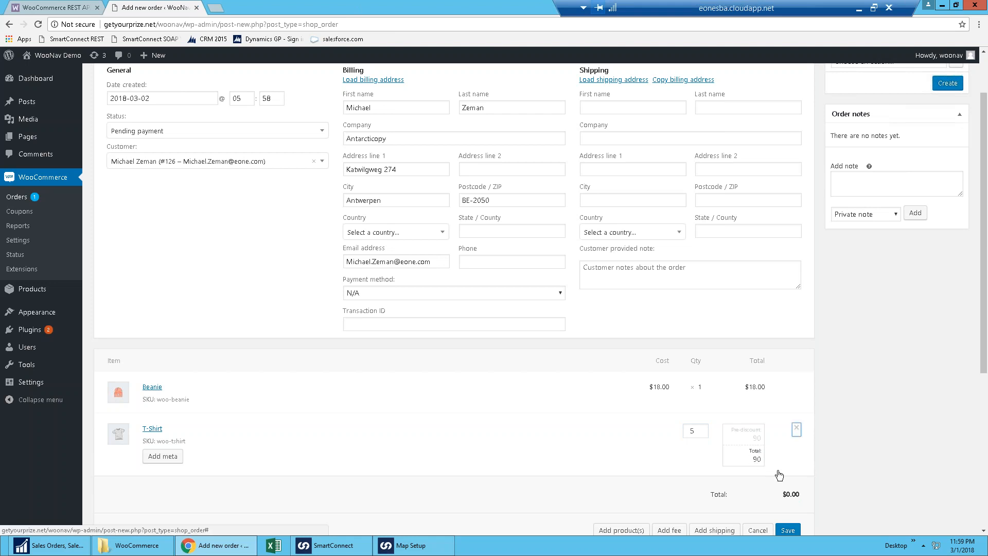
scroll(616, 459, down, 1)
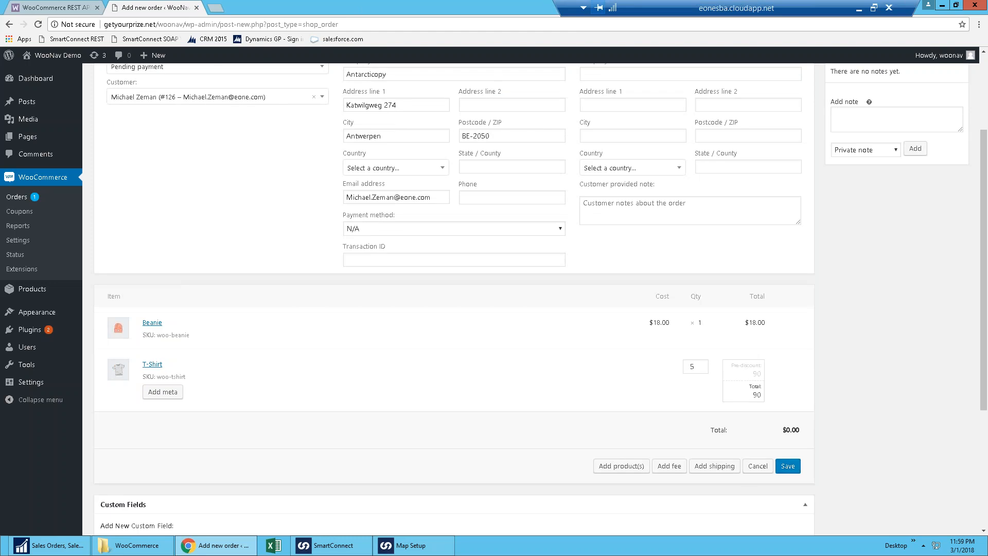
click(789, 469)
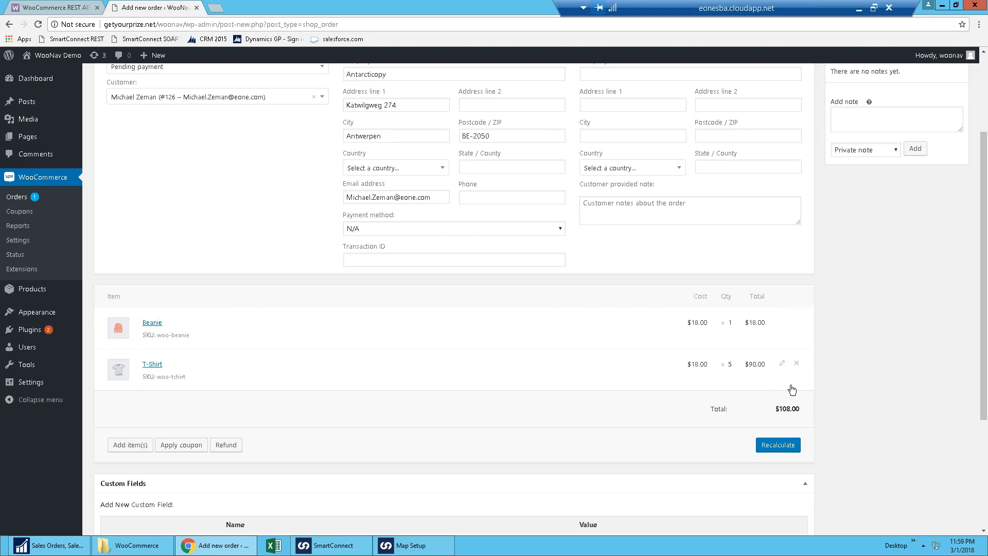
Step: Create the order and return to the WooCommerce orders list
scroll(892, 338, up, 3)
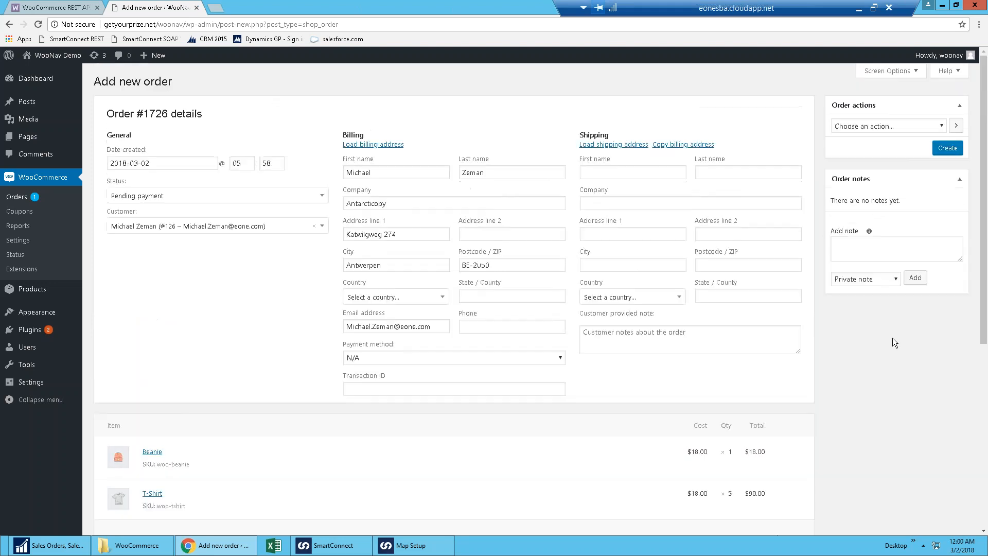
click(948, 148)
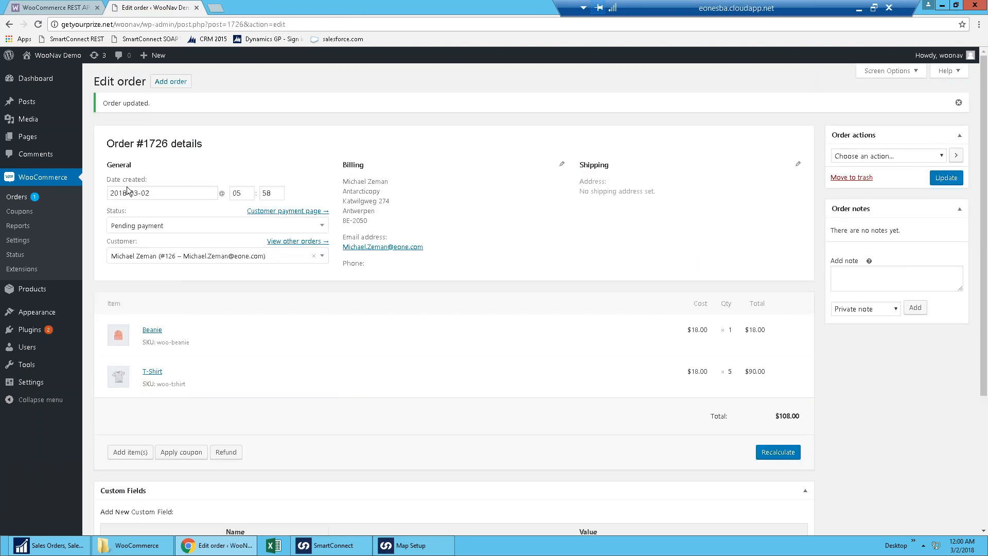
click(25, 198)
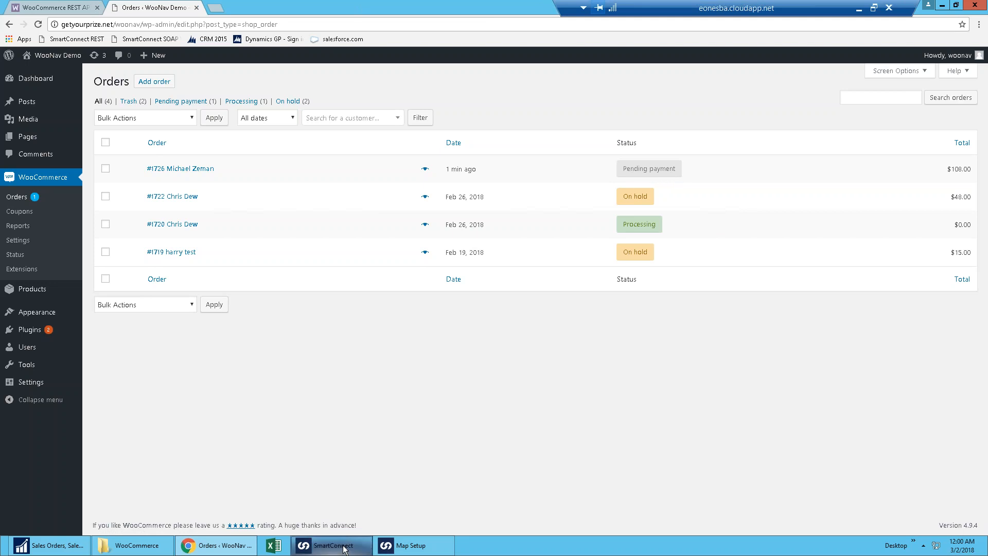
Step: Switch to SmartConnect, open the WOO_ORDERS_TO_NAV_ORDER map and expand its data source settings
click(324, 545)
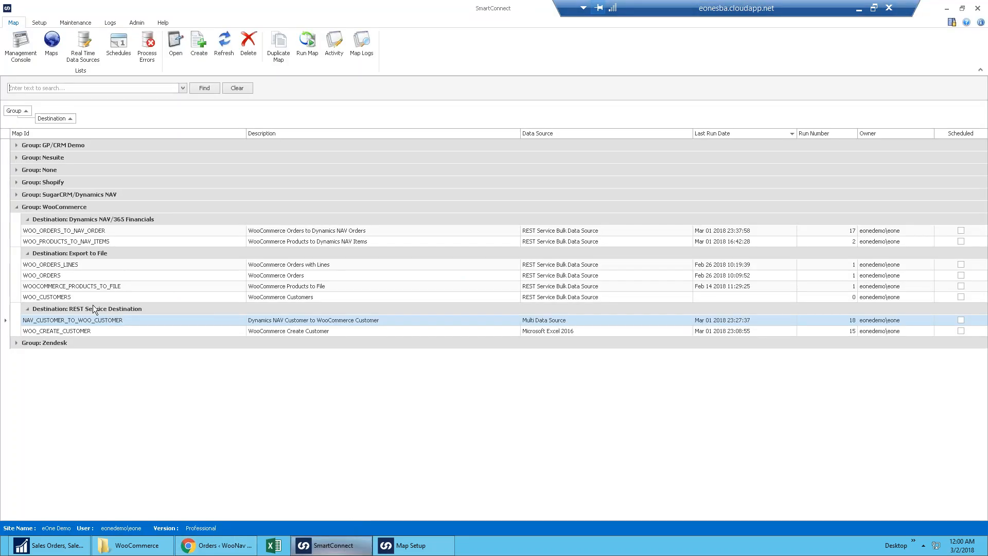
click(71, 232)
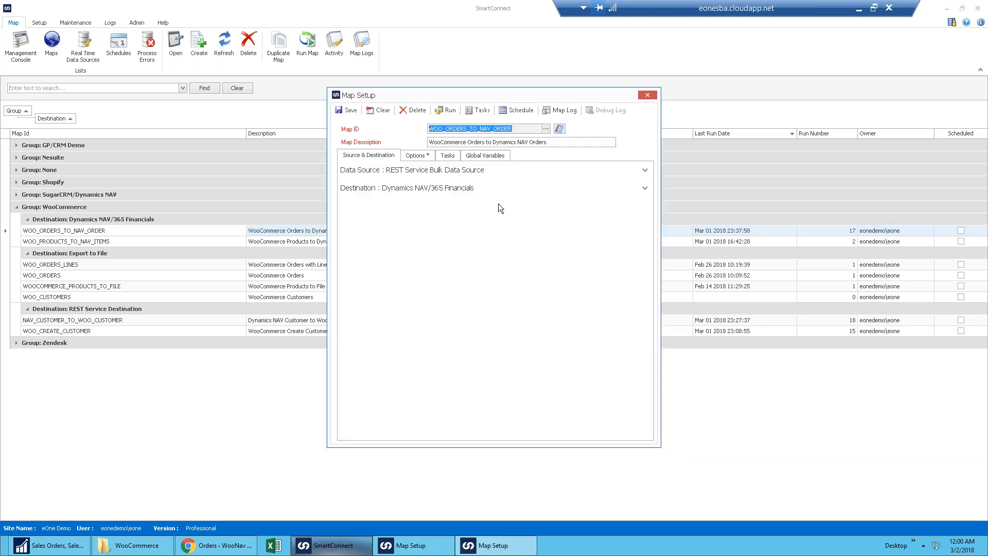
click(592, 170)
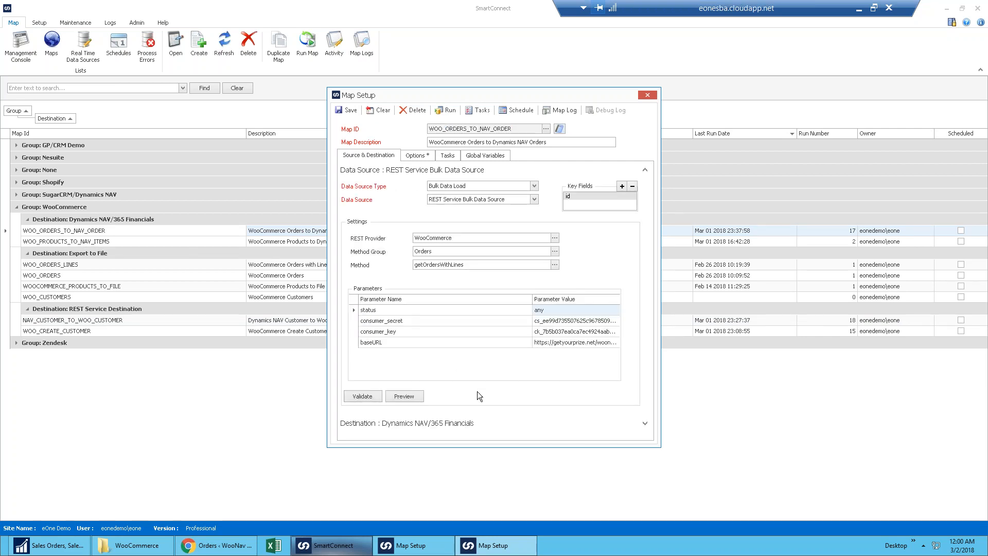
Step: Set the status parameter of the orders data source to completed, preview the data and close the preview
click(552, 310)
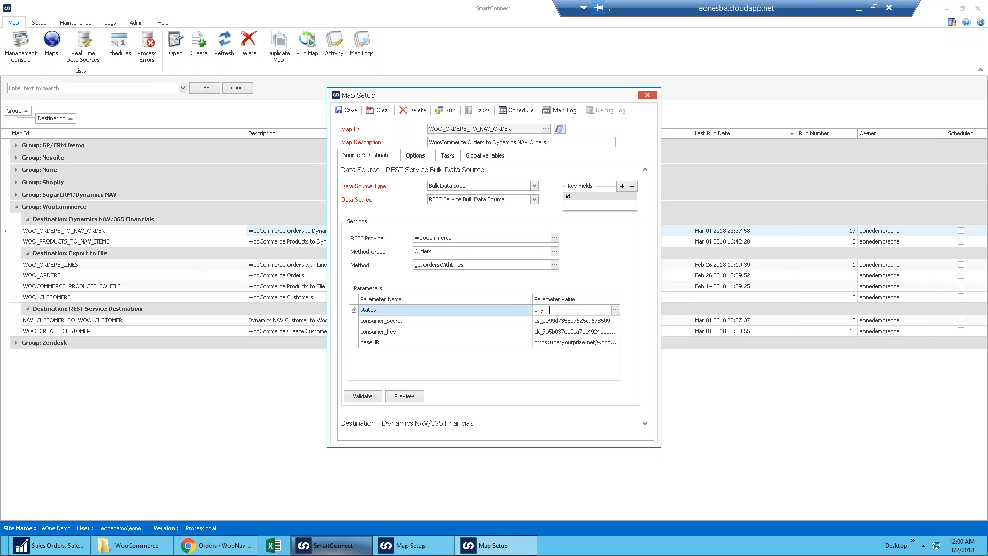
key(BackSpace)
key(BackSpace)
key(BackSpace)
key(Down)
click(413, 396)
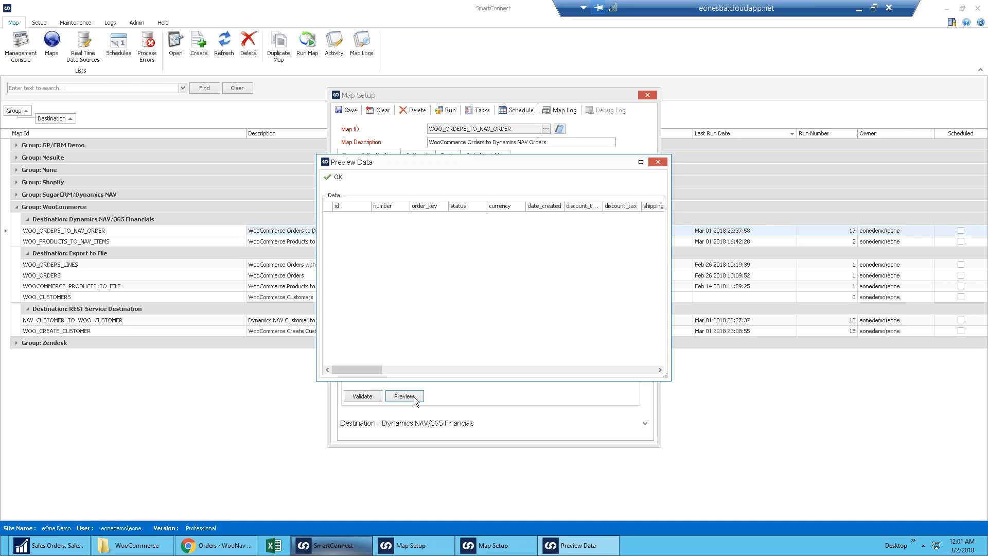
click(339, 177)
Step: Set the status parameter to any and preview the orders data
click(568, 309)
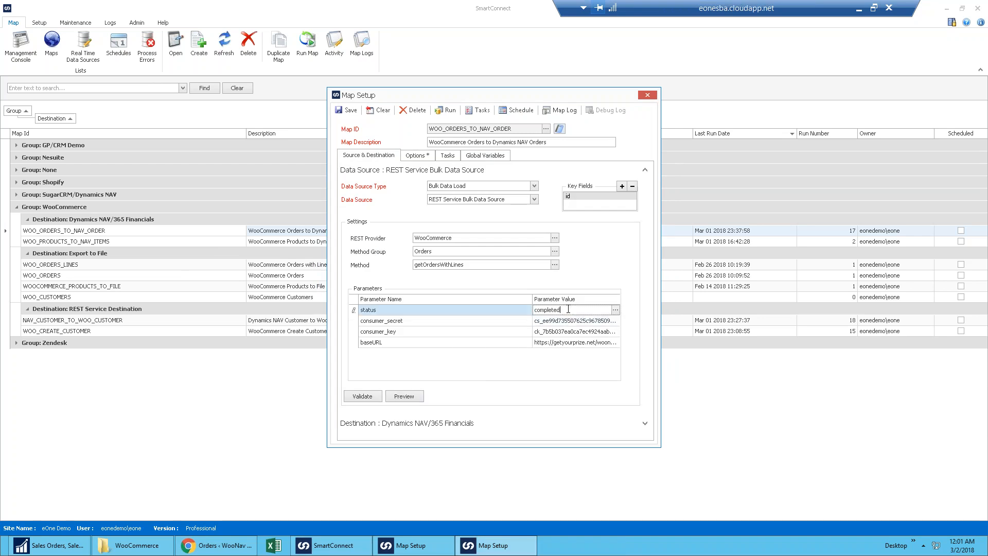
key(ctrl+a)
text(an)
click(400, 397)
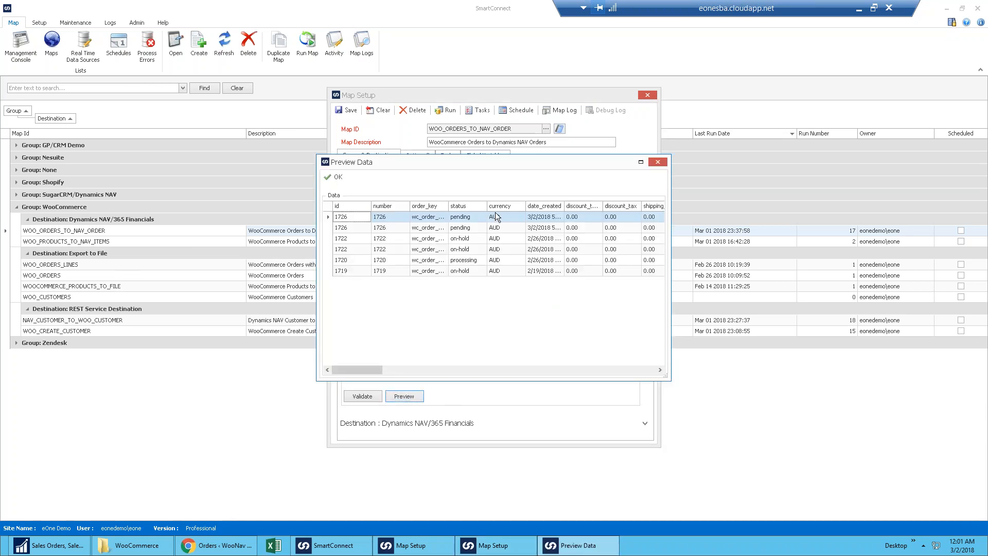
Step: Check the order statuses in the previewed WooCommerce data and close the preview
click(473, 241)
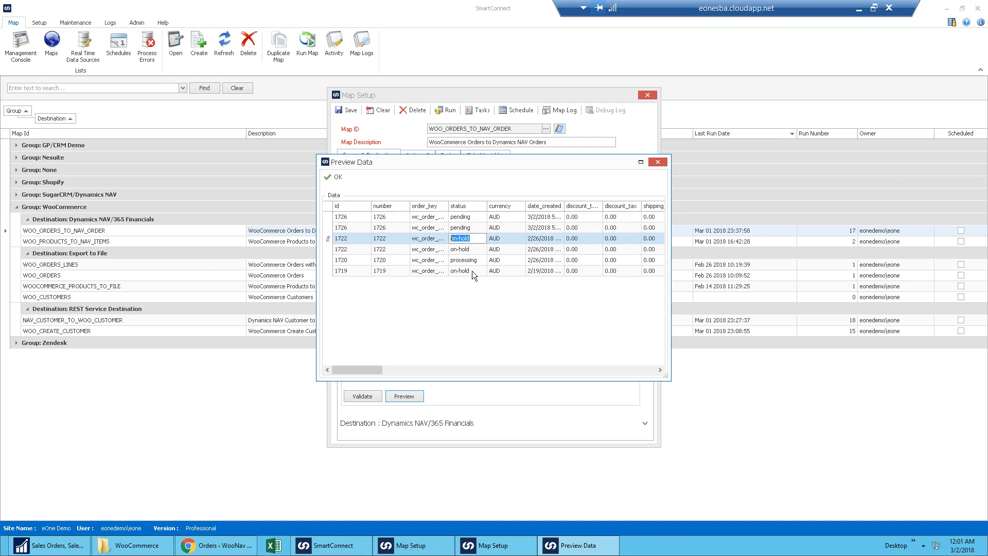
click(471, 260)
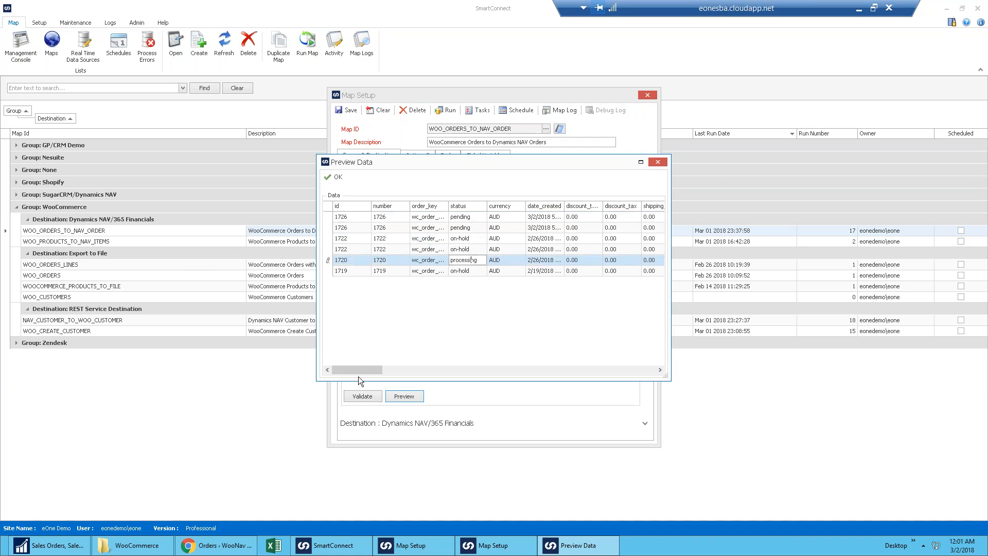
click(340, 177)
Step: Set the status parameter of the orders data source back to completed
click(563, 309)
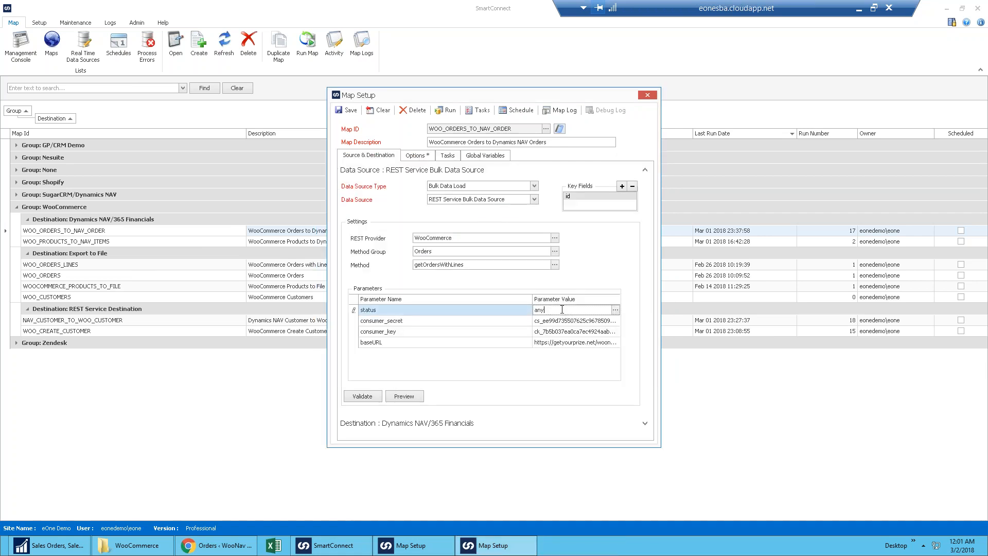
key(BackSpace)
key(BackSpace)
key(BackSpace)
text(completed)
key(Down)
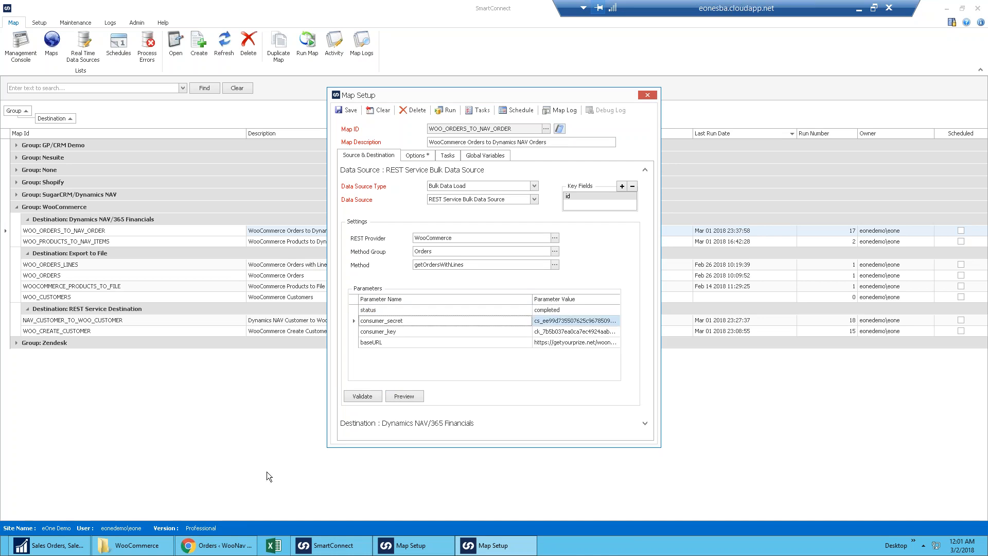
Step: Switch to WooCommerce in the browser, open the newest pending order, set its status to Completed and update it
click(239, 552)
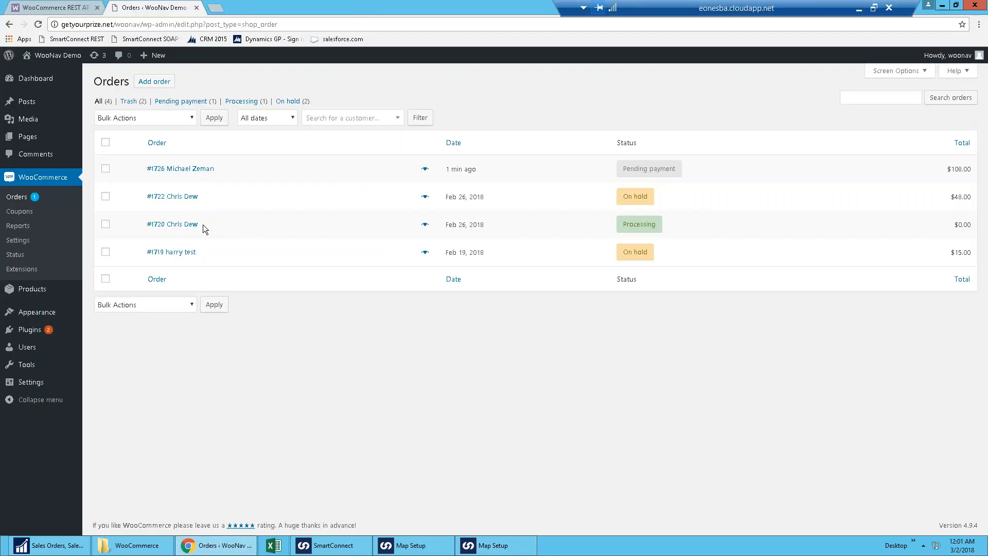
click(180, 169)
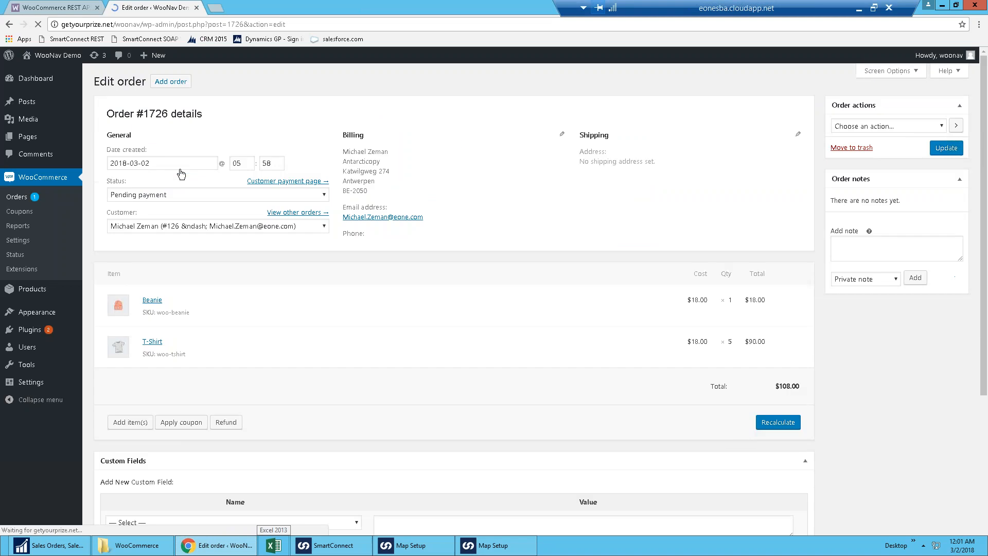
click(321, 199)
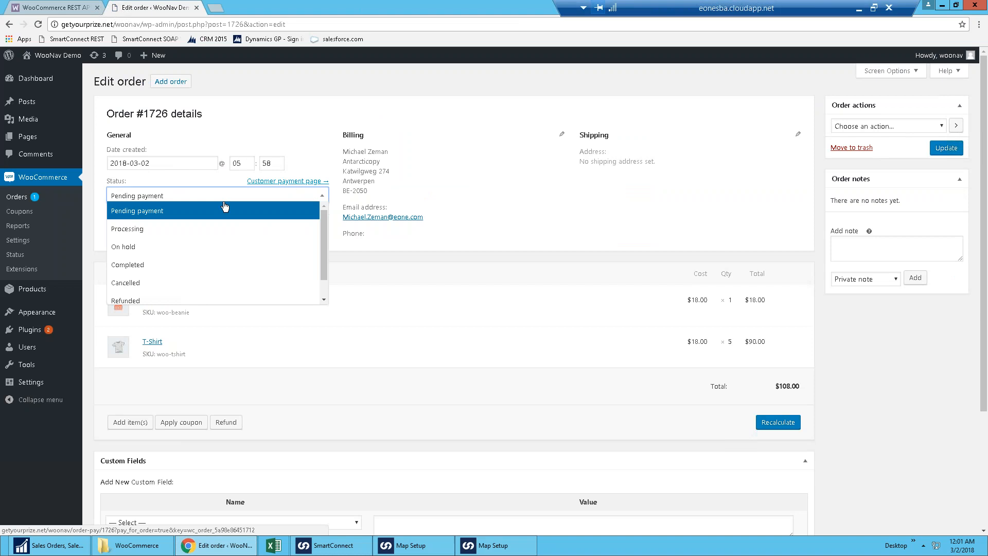
click(140, 270)
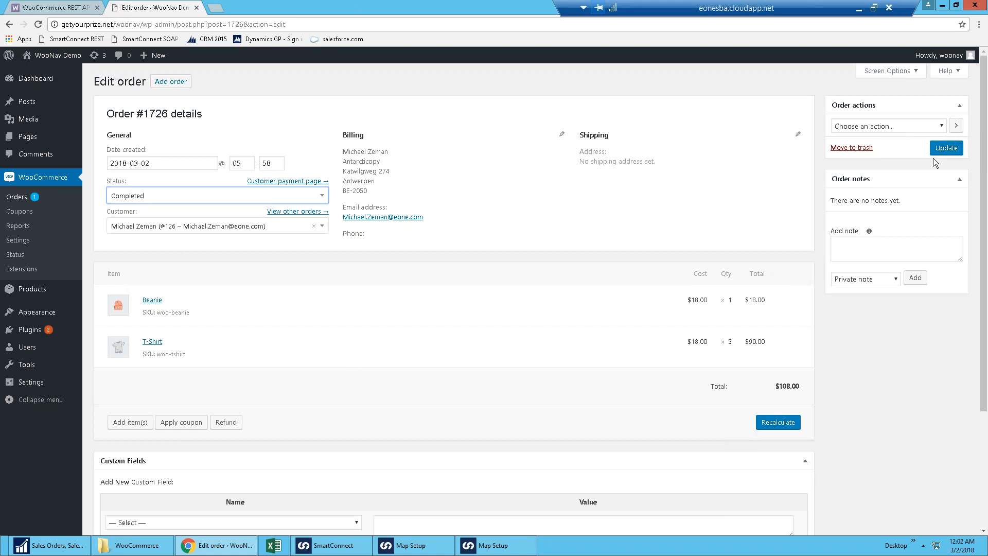
click(951, 149)
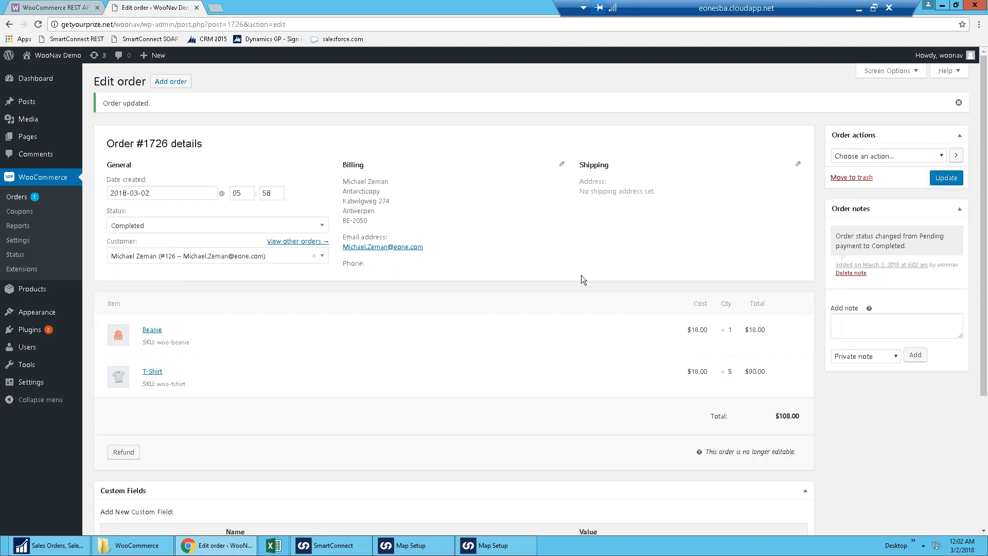
Step: Return to the SmartConnect order map, preview the completed orders, review their line item columns and close the preview
click(493, 547)
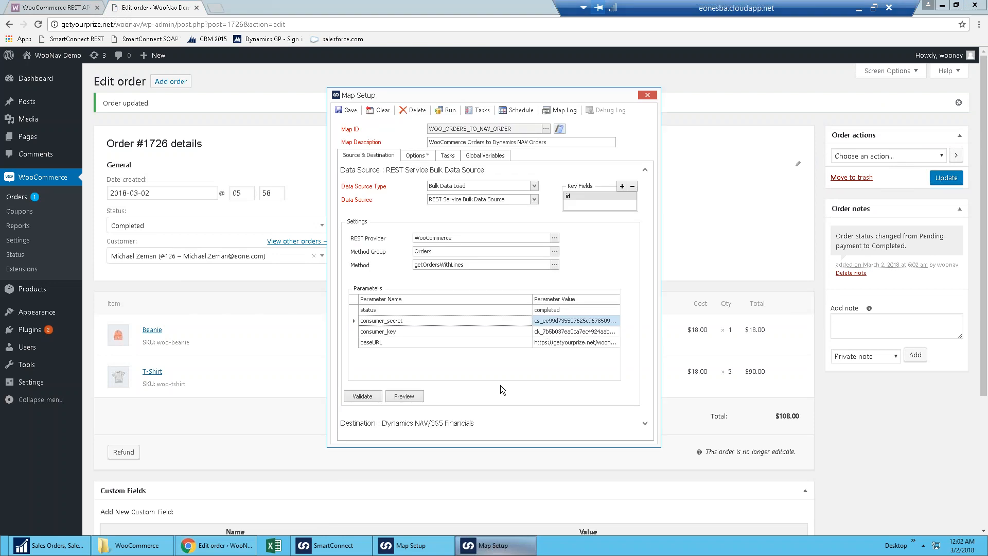
click(419, 397)
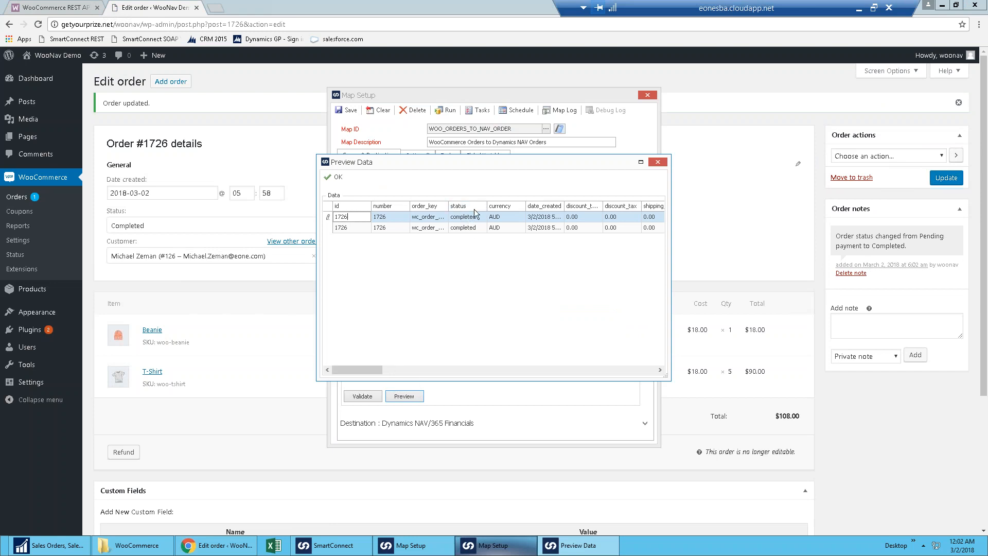
drag(372, 370, 634, 376)
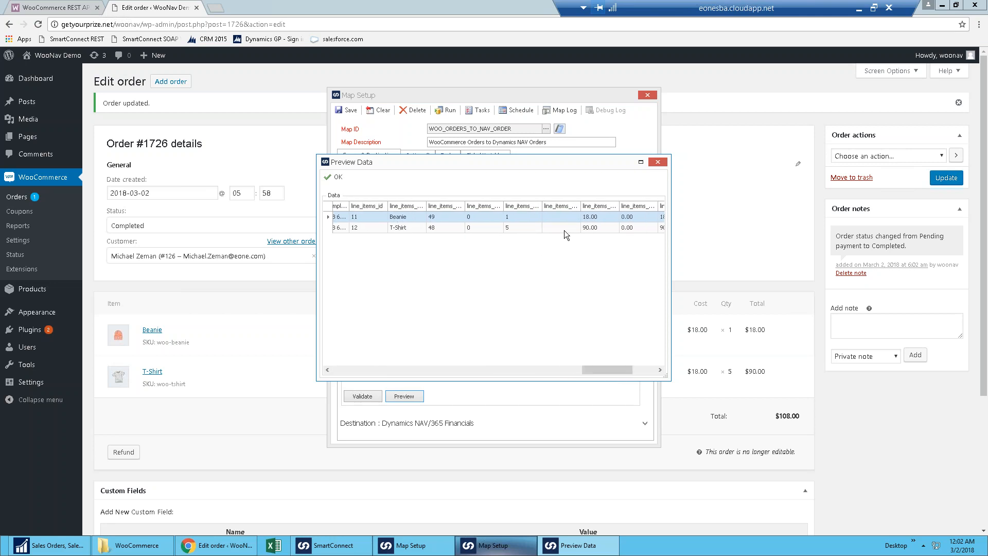
click(337, 178)
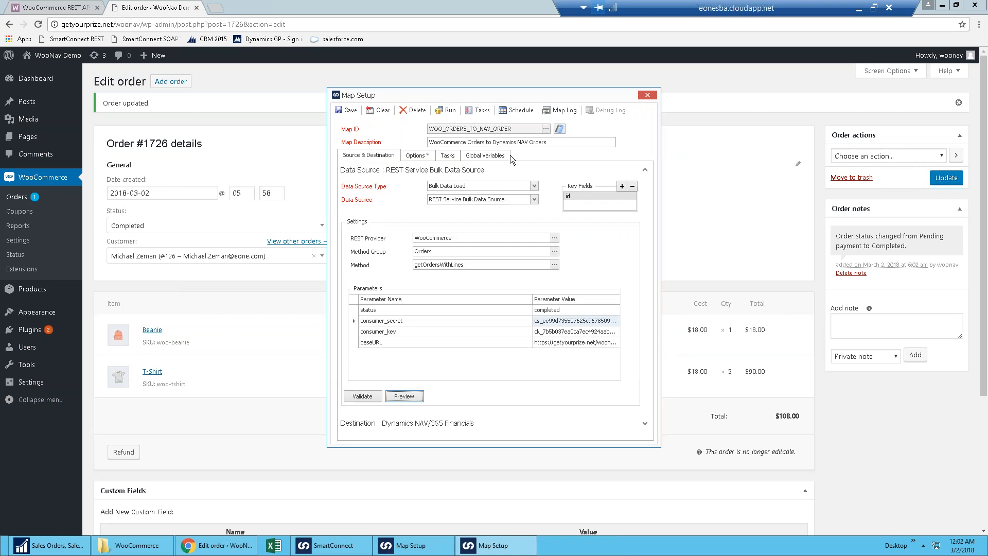
Step: Run the WOO_ORDERS_TO_NAV_ORDER map and close the progress window once it is done
click(446, 110)
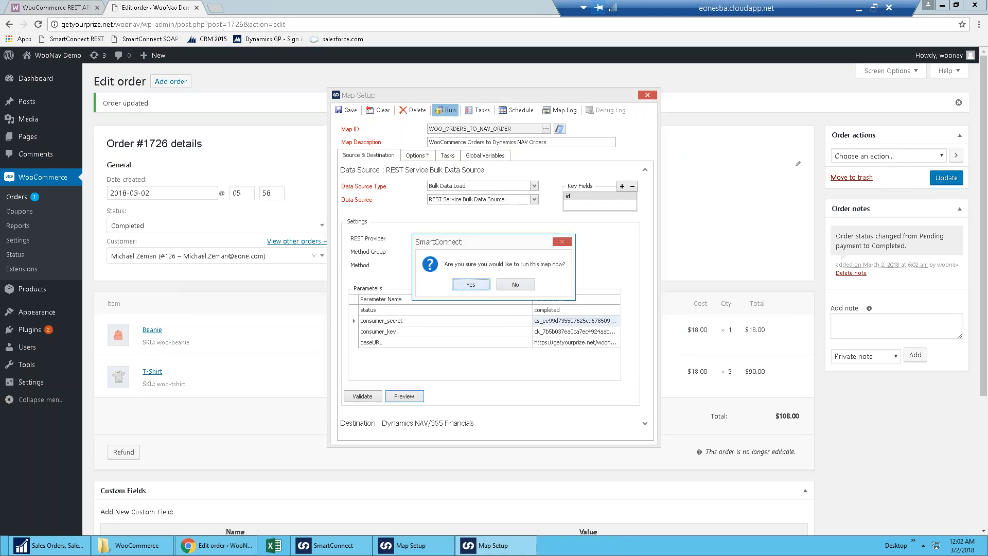
key(Return)
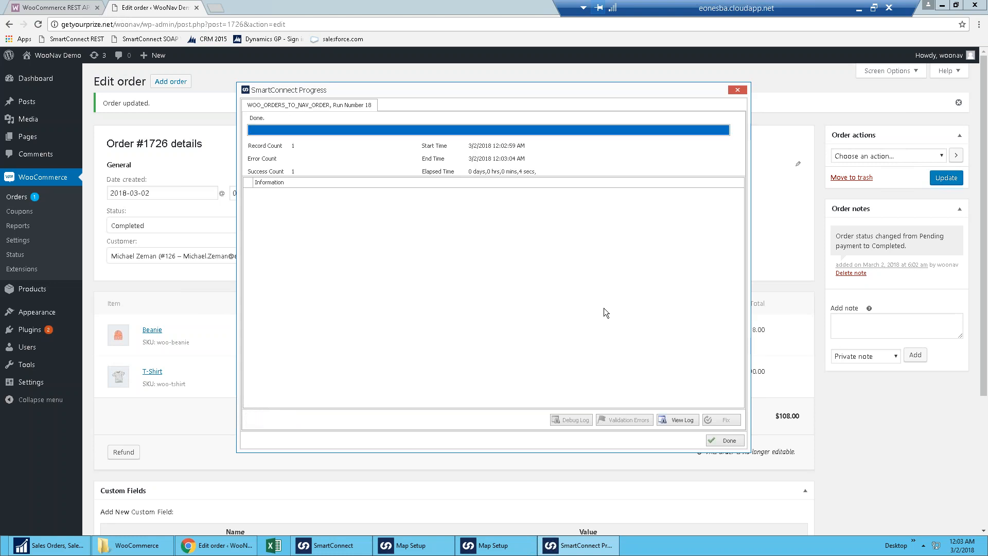
click(728, 441)
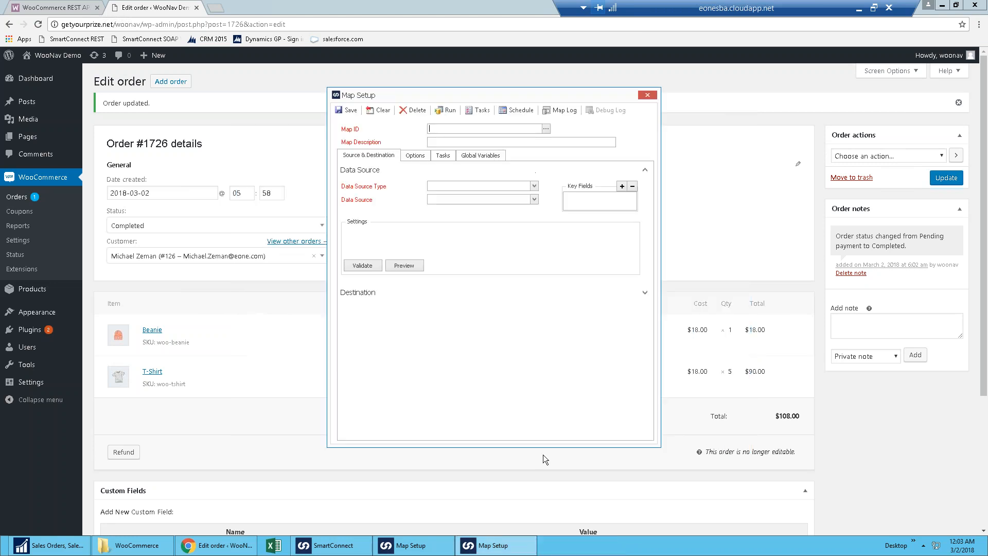
Step: Switch to Dynamics NAV, refresh the open sales orders list and open the new Antarcticopy order
click(72, 546)
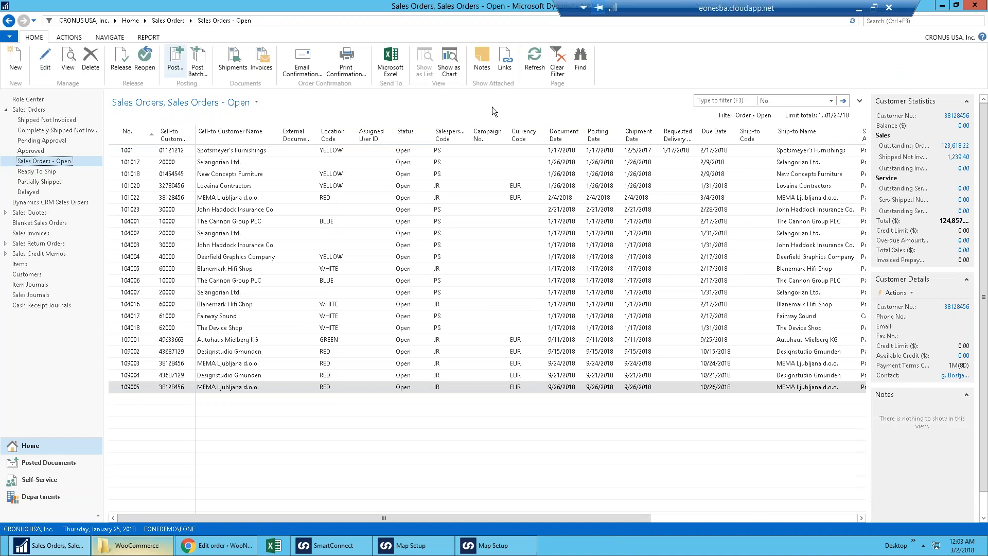
click(539, 67)
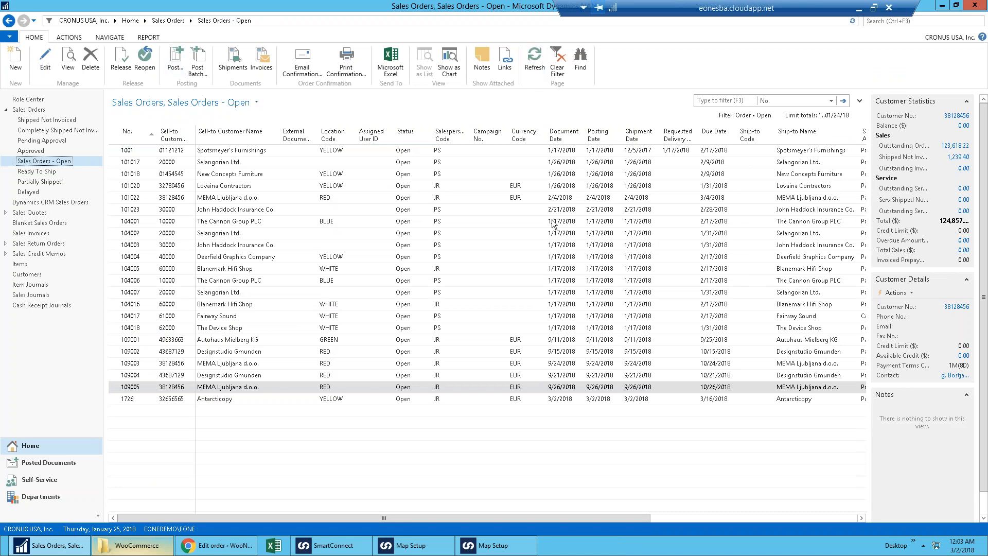
click(132, 400)
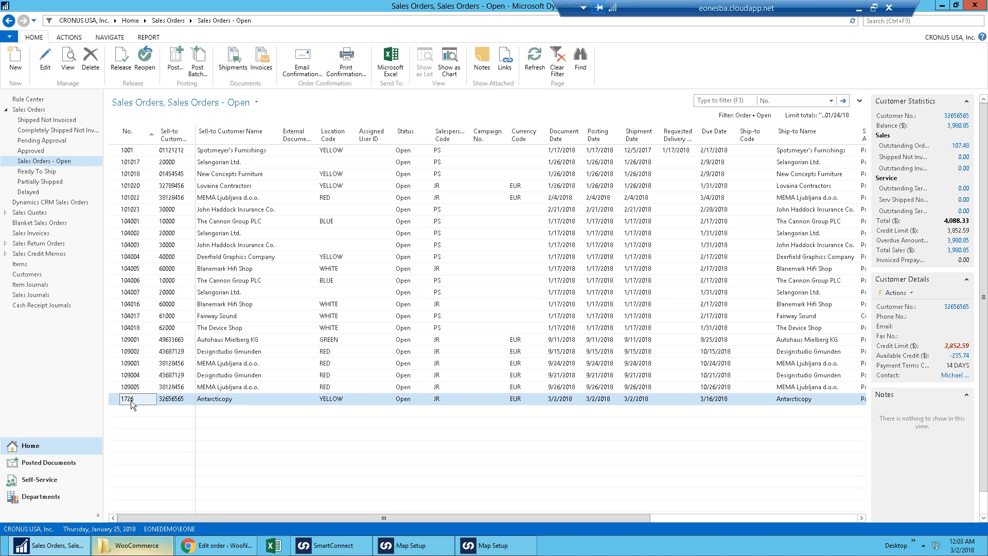
double_click(131, 401)
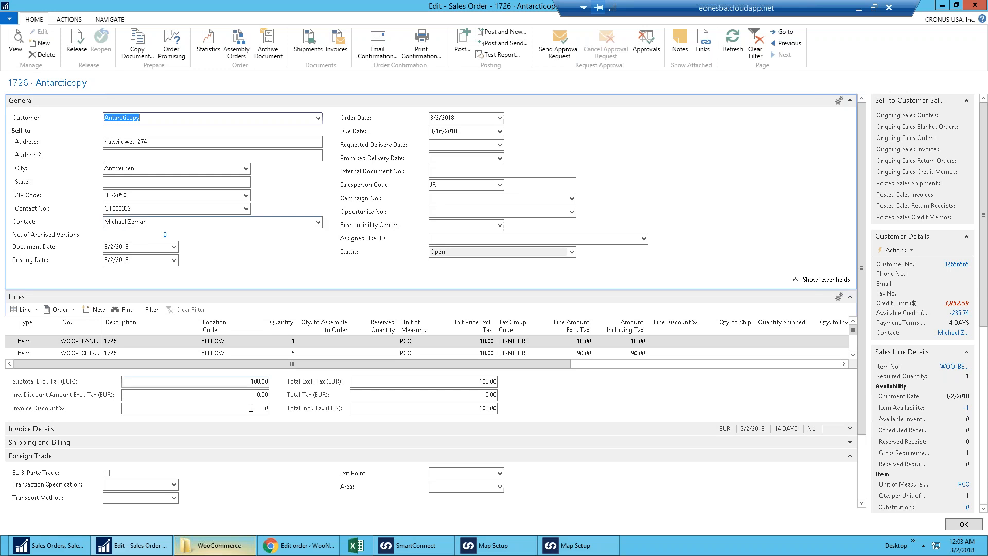
Step: Widen the No. column in the order lines to read the full item numbers, and exit the order without posting
drag(107, 323, 140, 325)
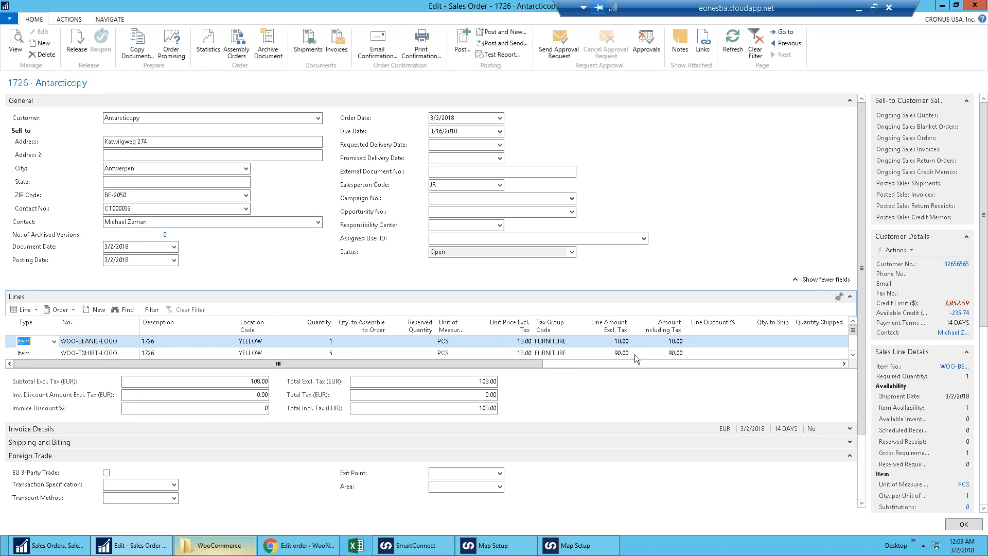
click(969, 526)
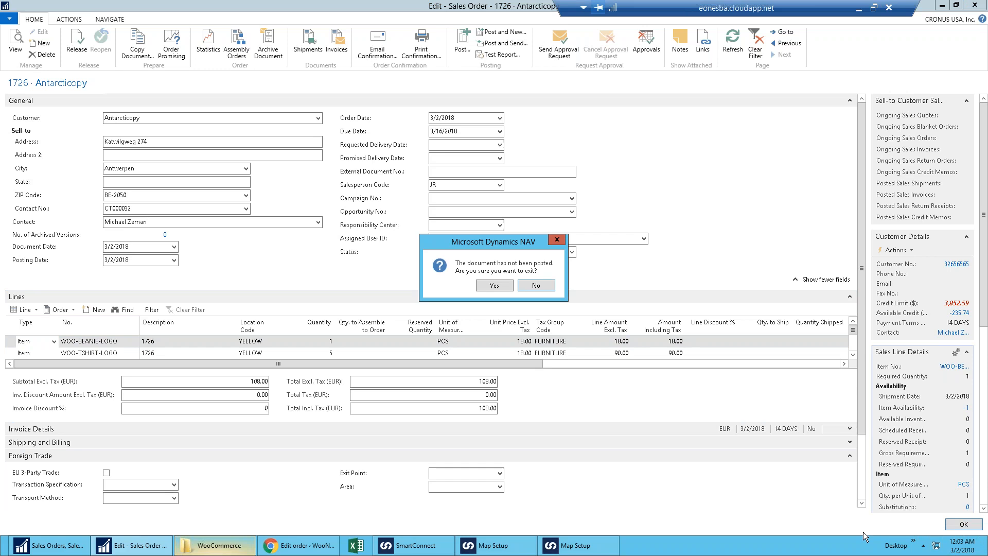
click(502, 287)
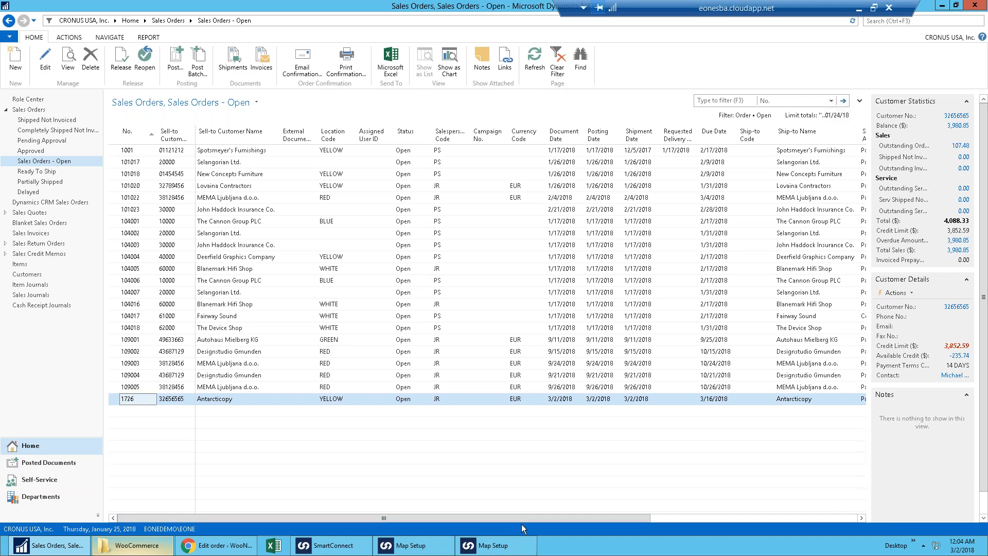
Step: Switch to the SmartConnect map list, open the NAV_CUSTOMER_TO_WOO_CUSTOMER map and expand its data source settings
click(481, 543)
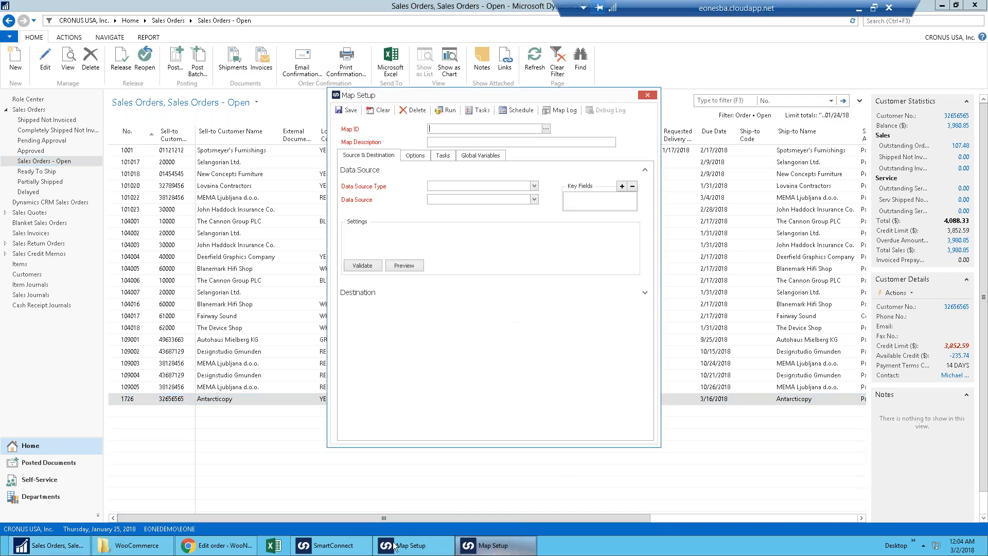
click(354, 546)
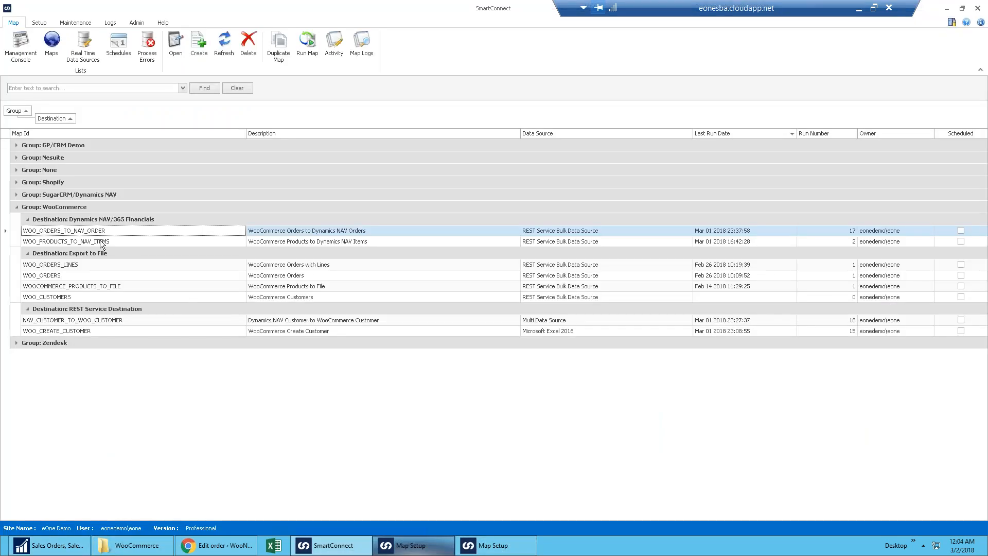
double_click(100, 319)
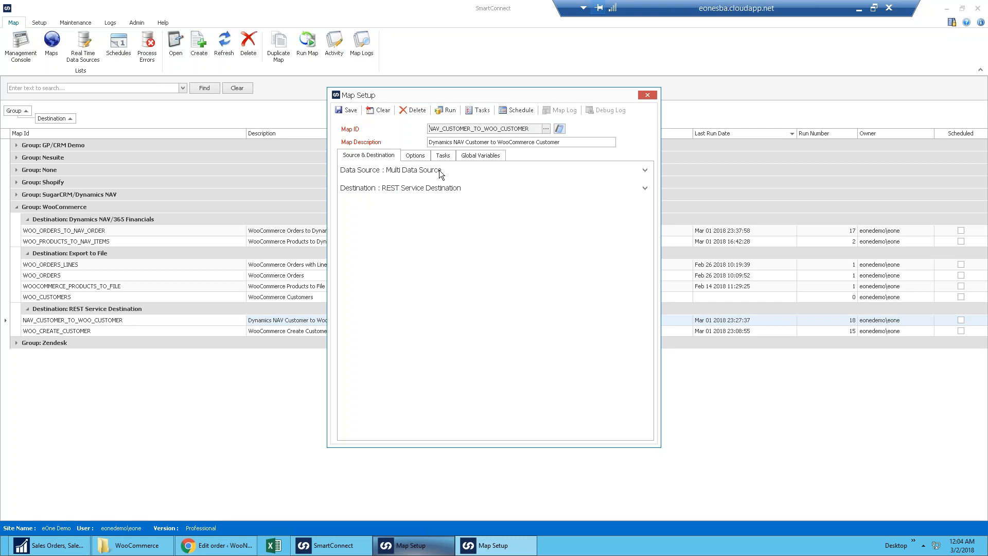
click(389, 175)
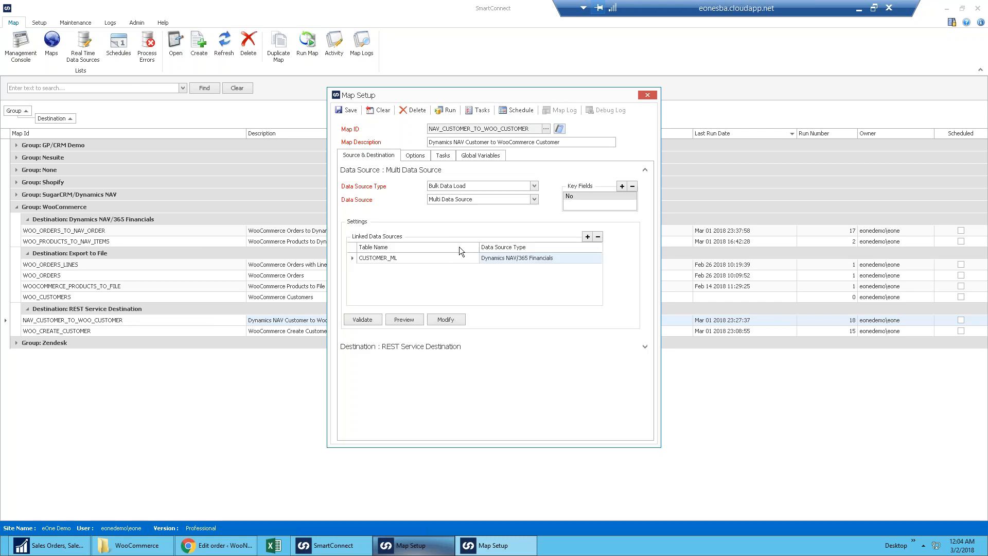
Step: Open the linked CUSTOMER_ML data source, preview its filtered customers, close the preview and save the data source item
double_click(484, 258)
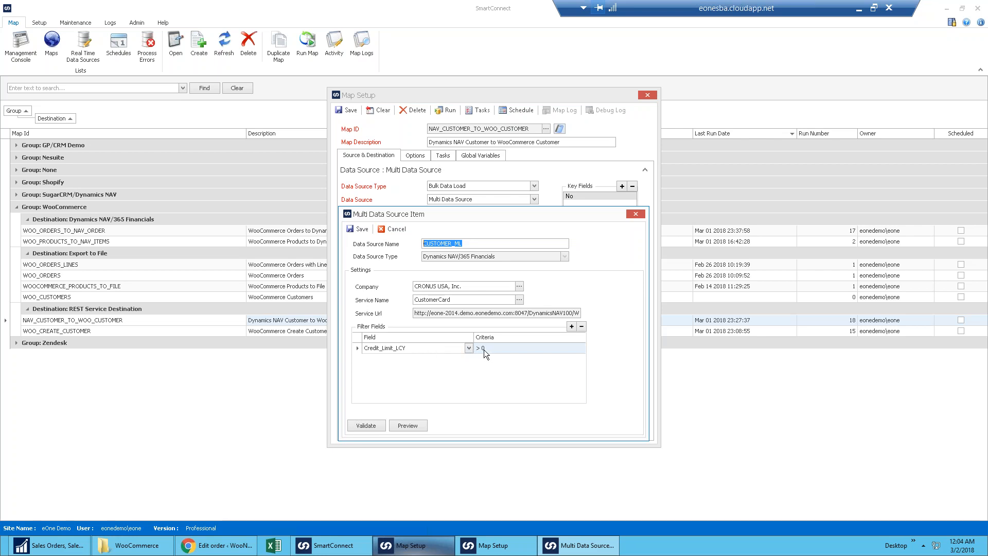
click(419, 427)
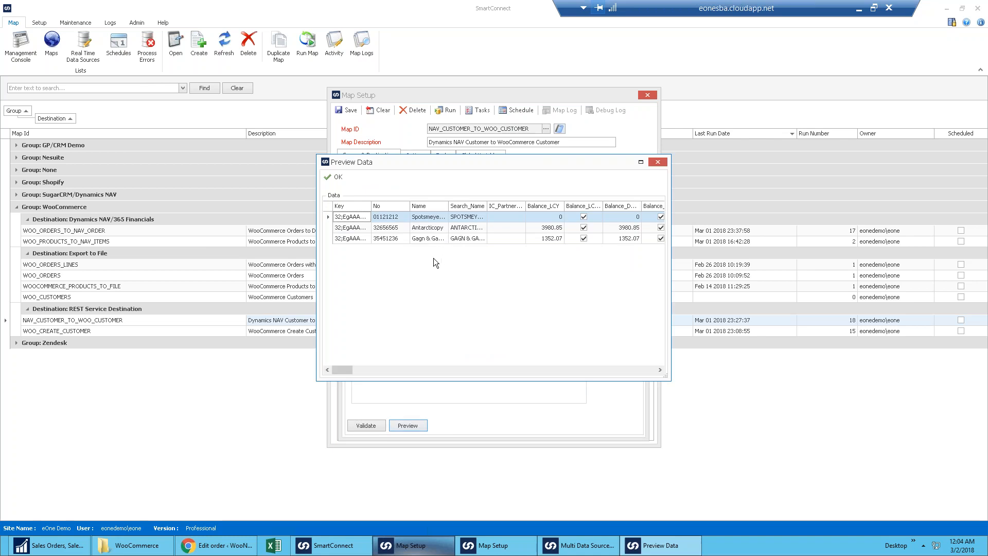
click(334, 179)
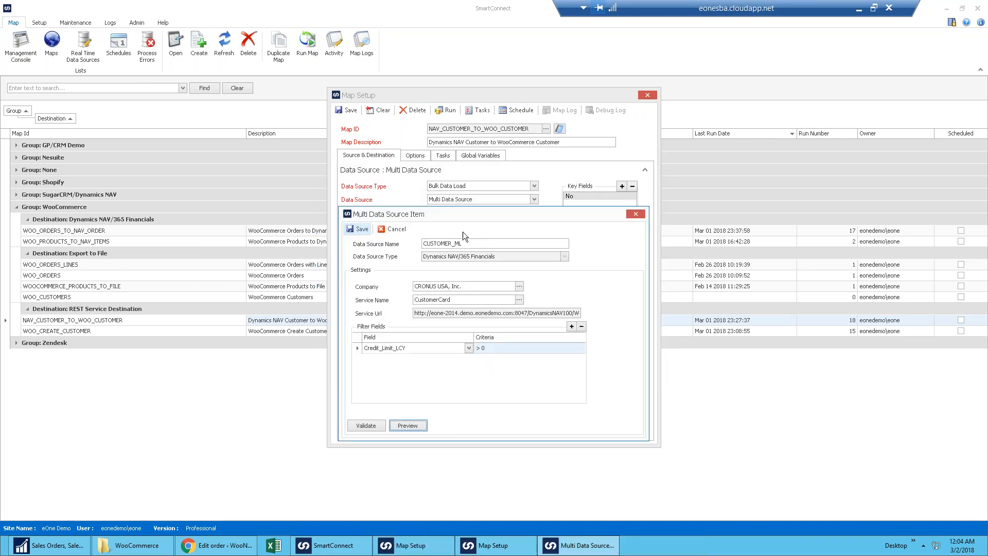
click(367, 231)
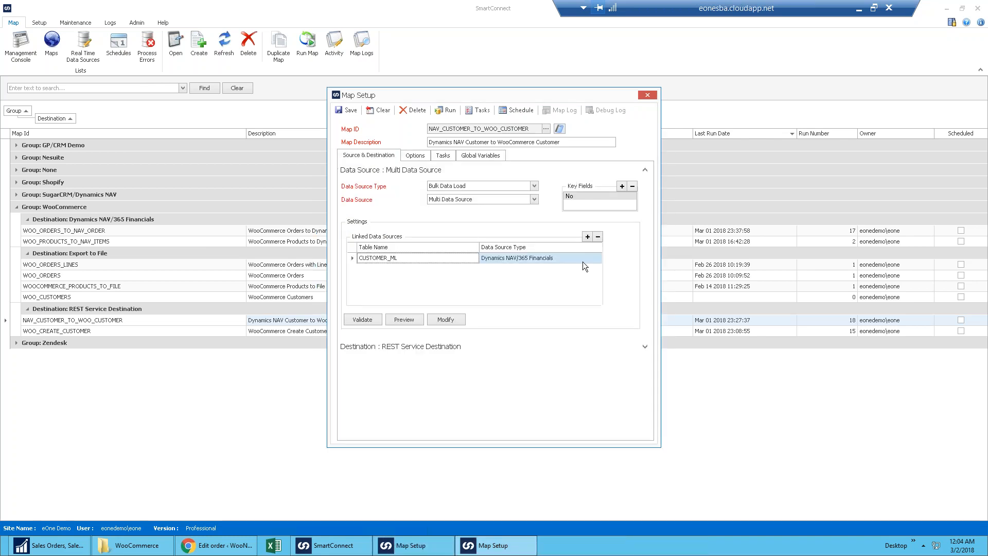
Step: Collapse the data source, expand the REST Service Destination settings, view the available REST providers and close the list without choosing one
click(645, 170)
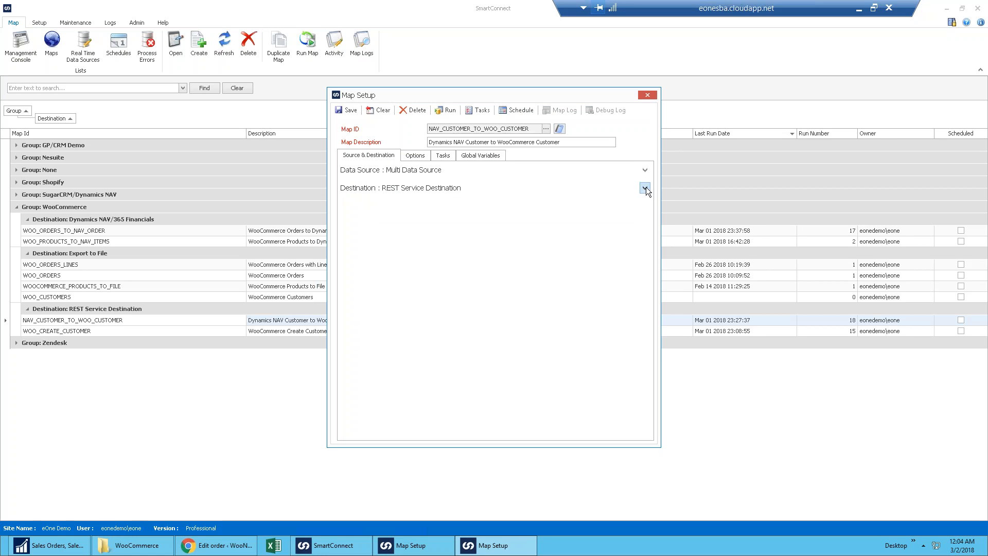
click(645, 188)
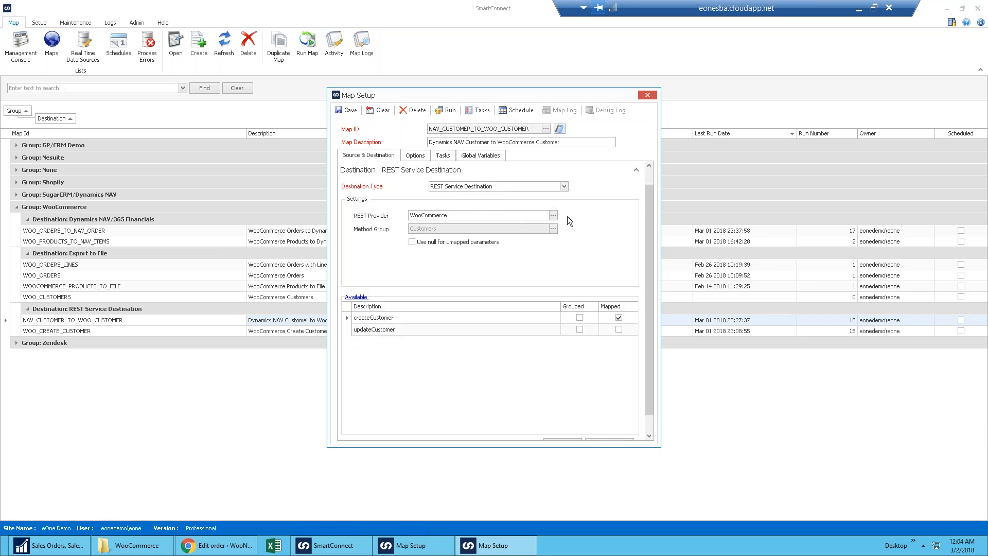
click(553, 215)
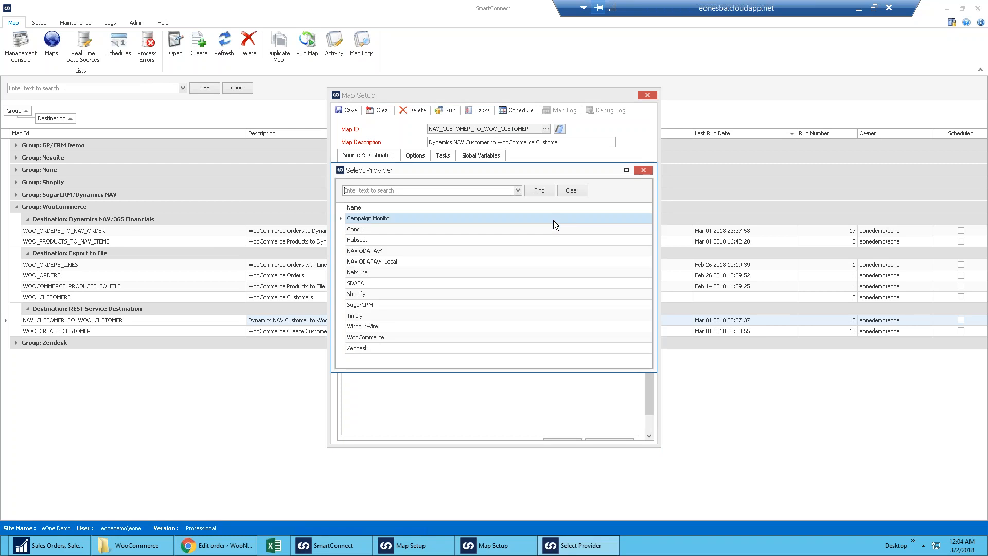
click(644, 171)
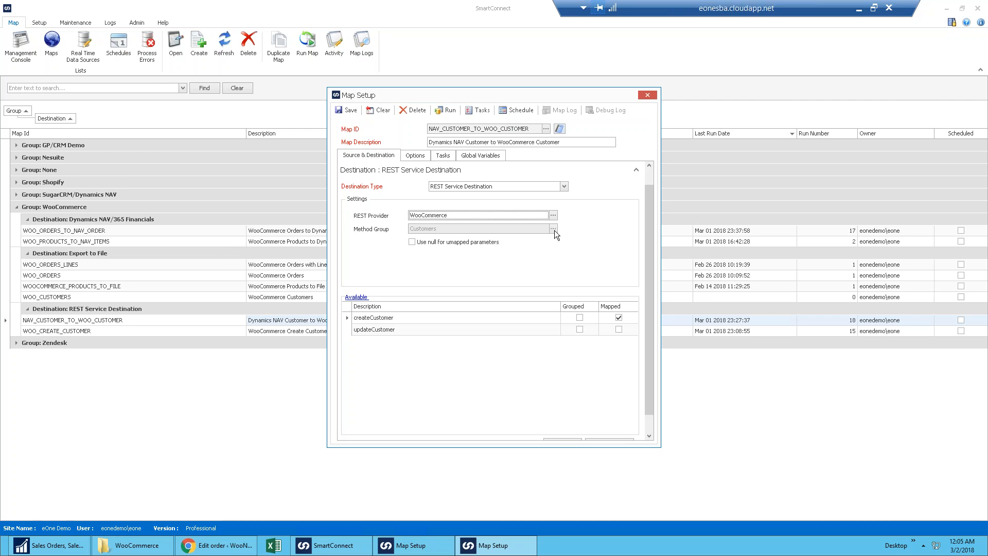
Step: Open the createCustomer mapping and examine its billing email, shipping country and username destination columns
click(383, 320)
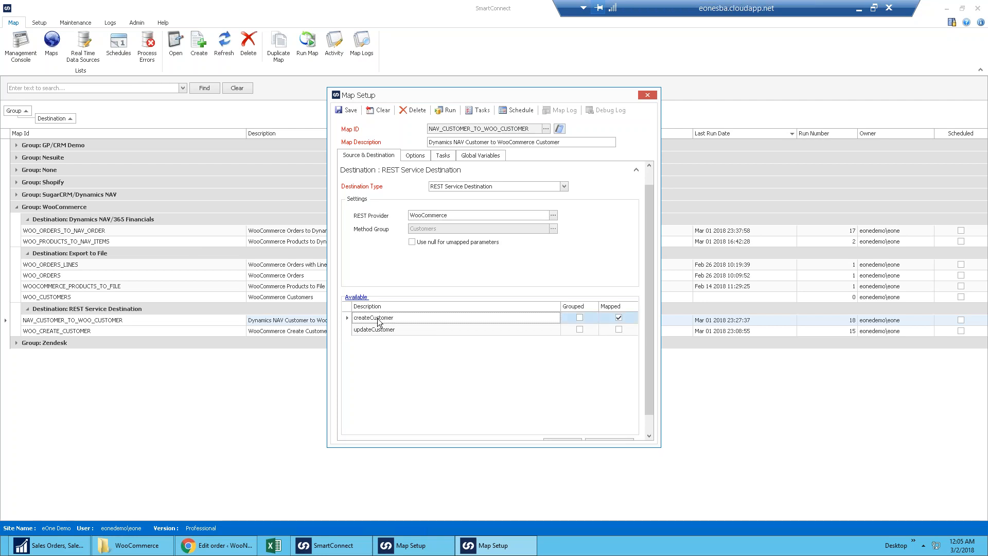
double_click(378, 319)
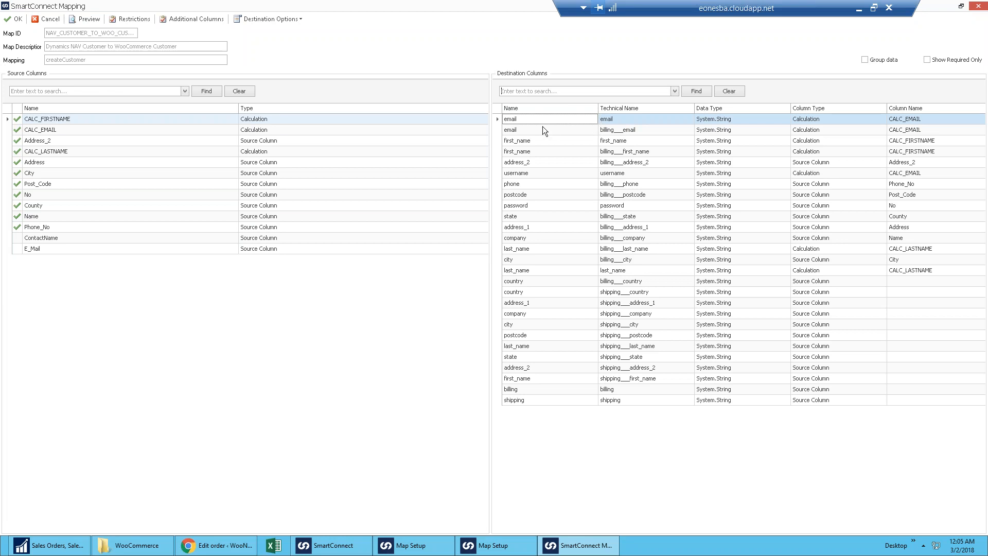
click(621, 133)
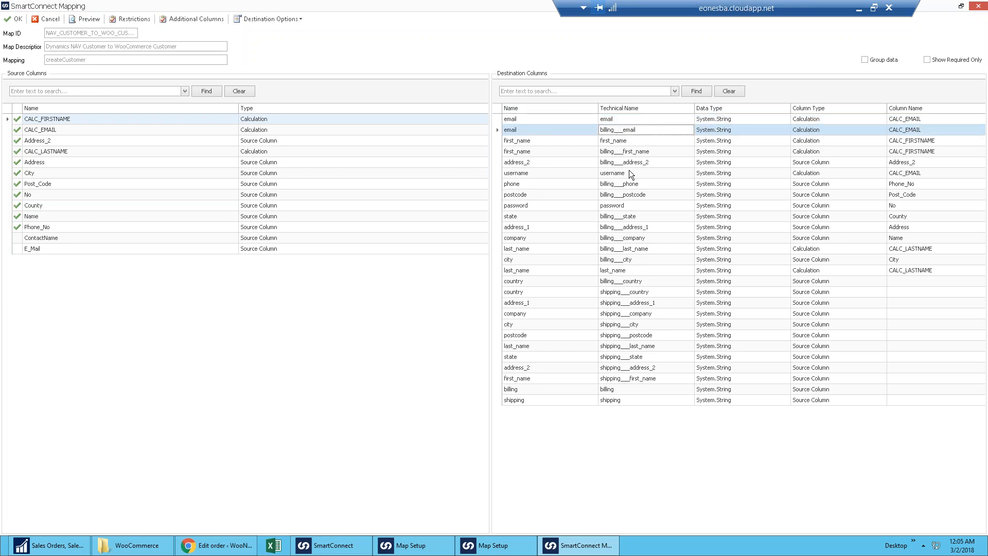
click(628, 292)
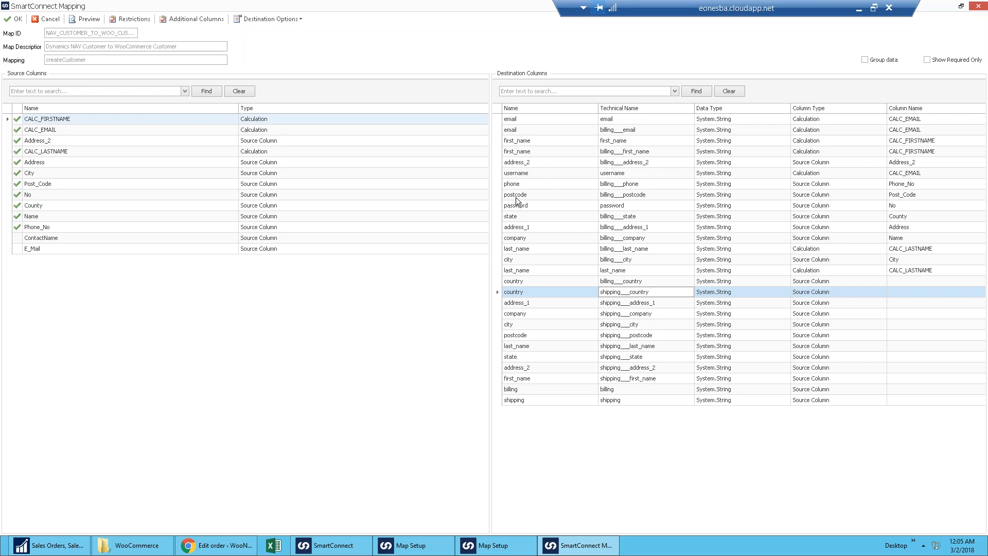
click(533, 173)
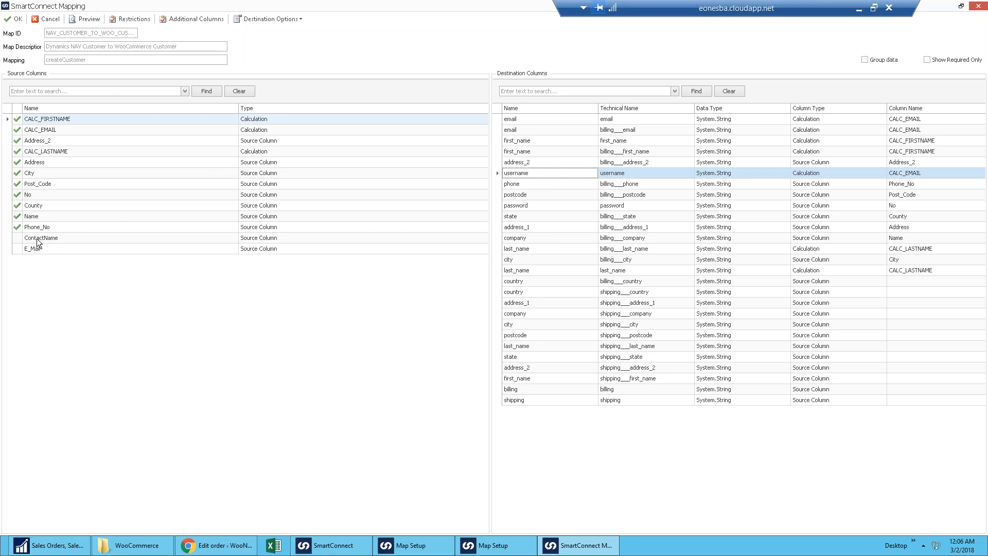
Step: Map ContactName to the shipping company column, switch its source to Address, and clear that mapping
click(100, 253)
drag(474, 265, 648, 316)
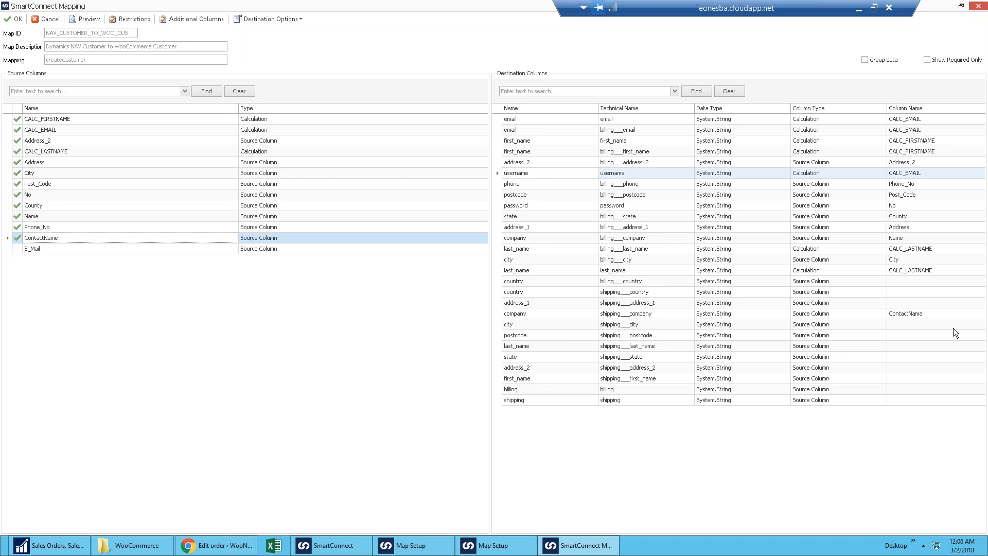
click(926, 315)
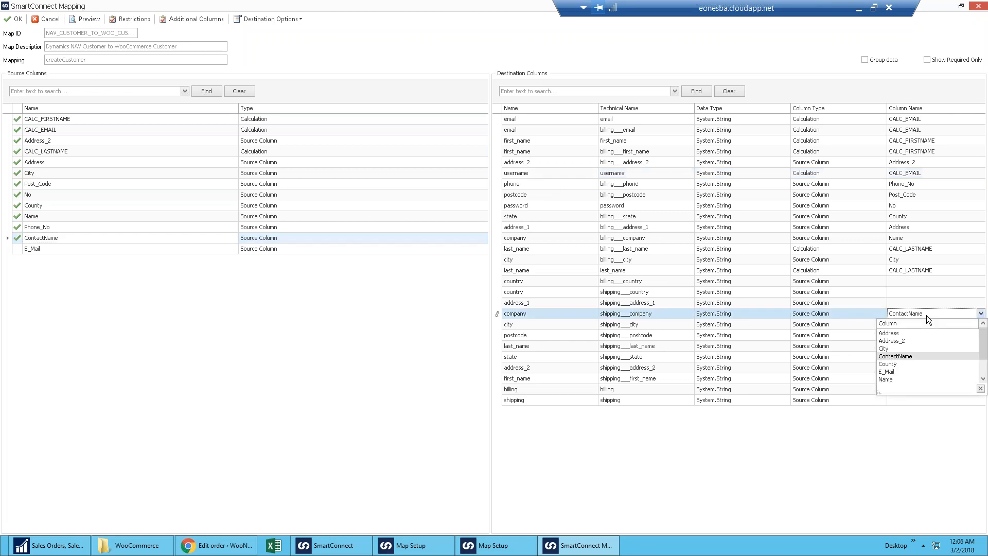
click(910, 335)
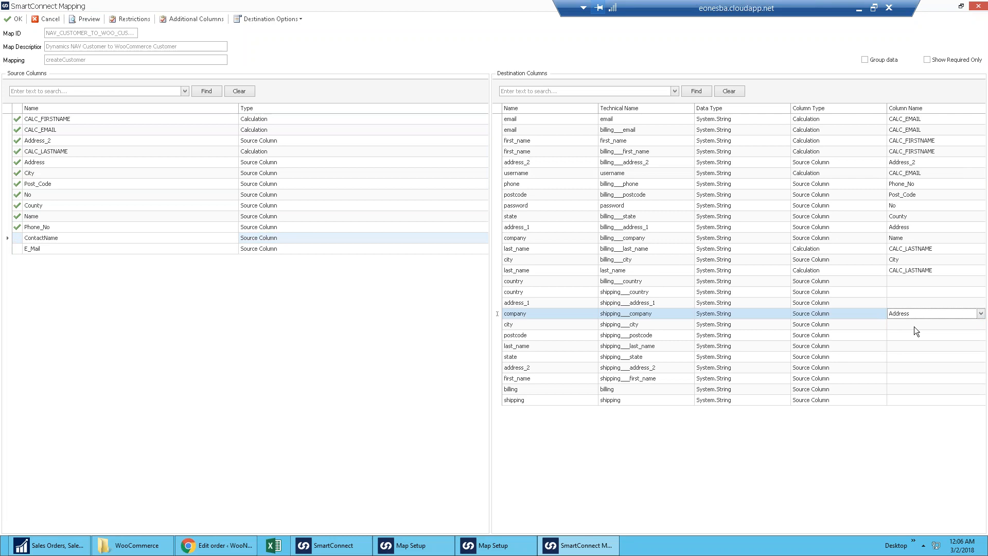
click(913, 313)
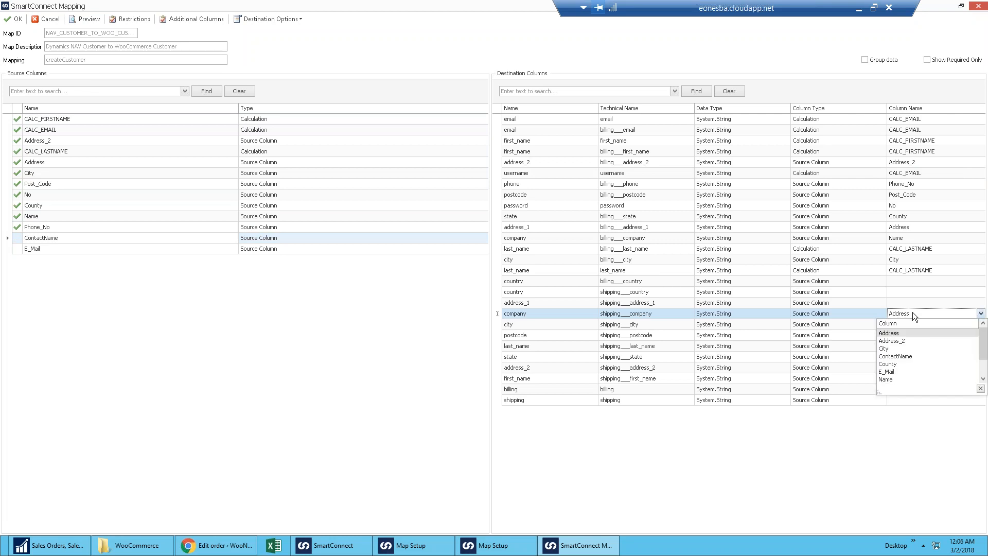
key(Delete)
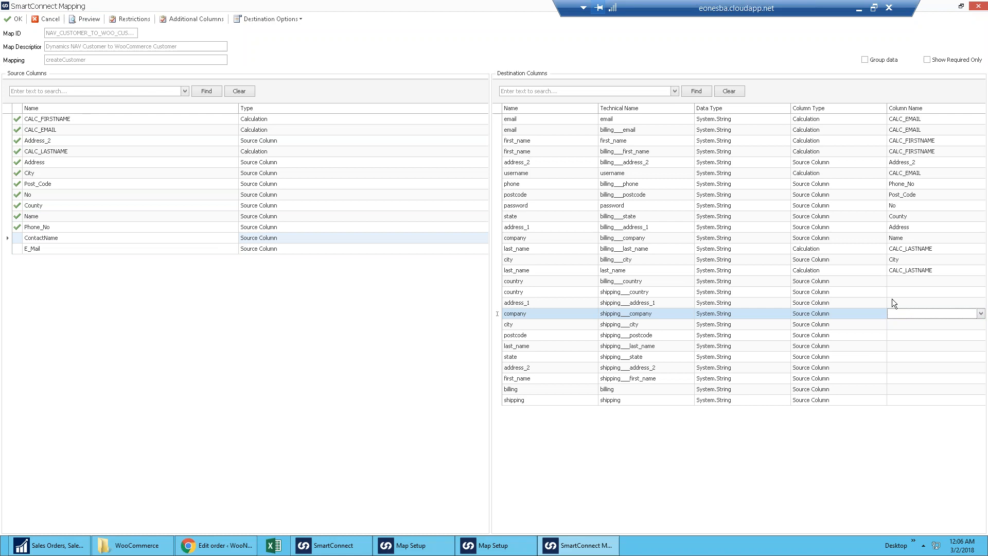
Step: Examine the CALC_EMAIL additional column's calculation, compare it with the customer email on the WooCommerce order in Chrome, and cancel the calculation editor
click(202, 20)
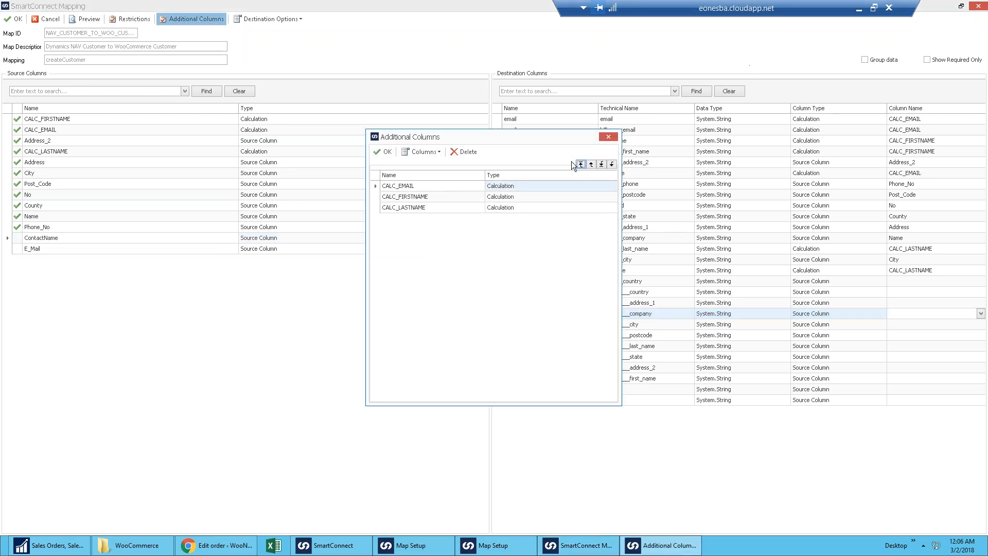
click(409, 185)
double_click(409, 187)
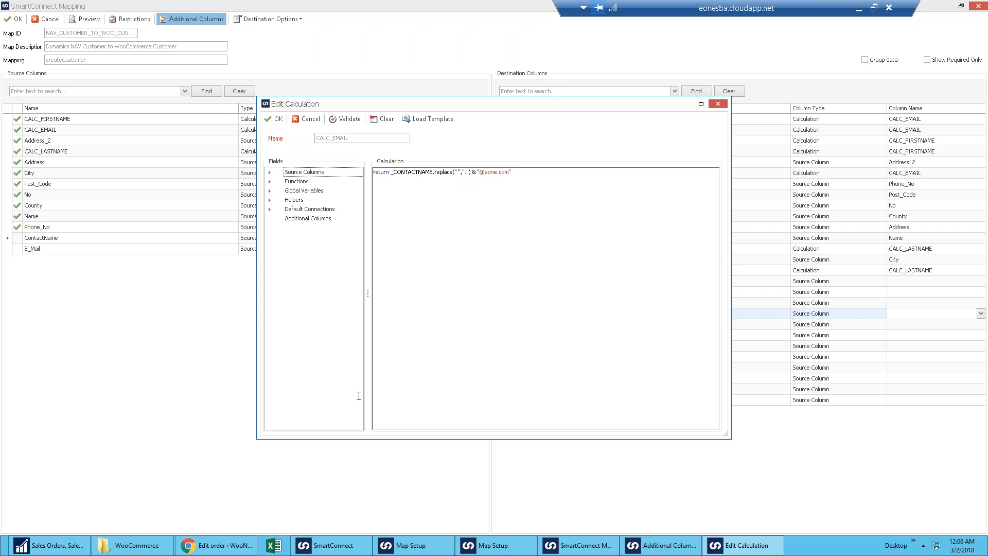
click(216, 545)
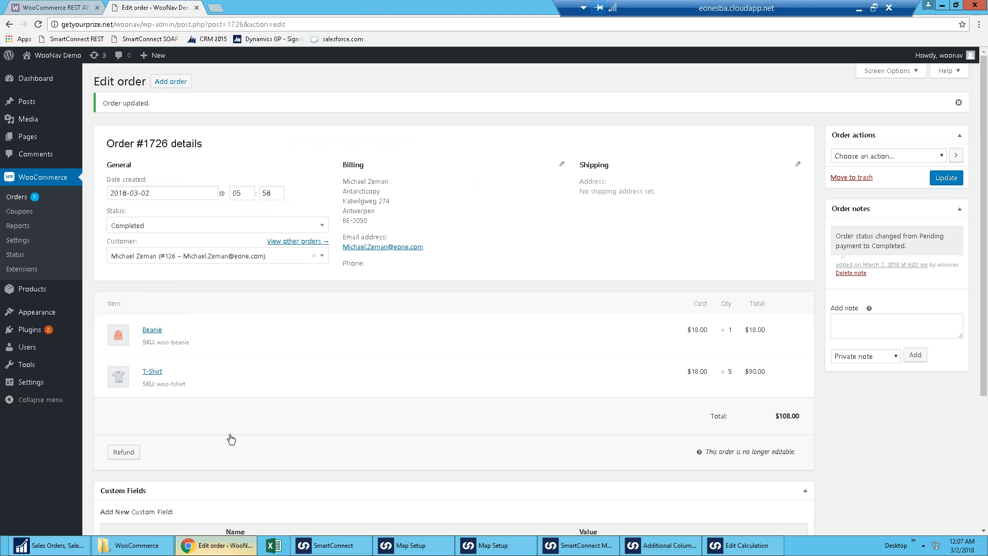
click(731, 548)
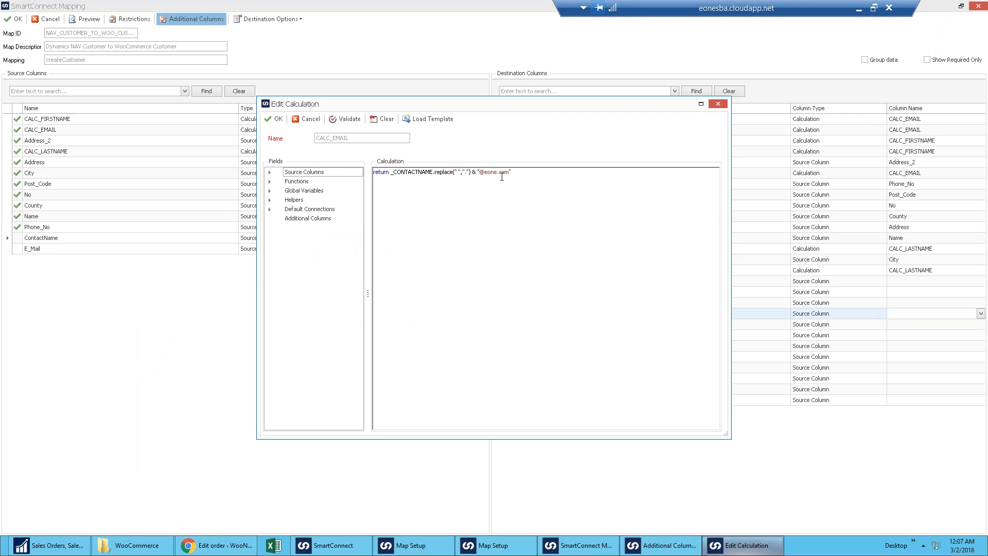
click(311, 120)
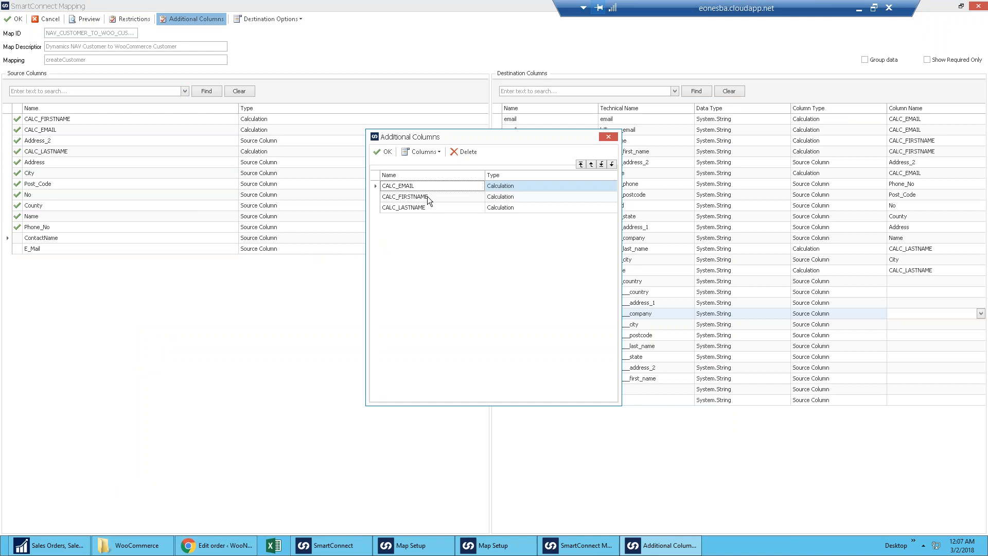
Step: Examine the CALC_FIRSTNAME calculation without changing it, and accept the additional columns and the createCustomer mapping
double_click(428, 196)
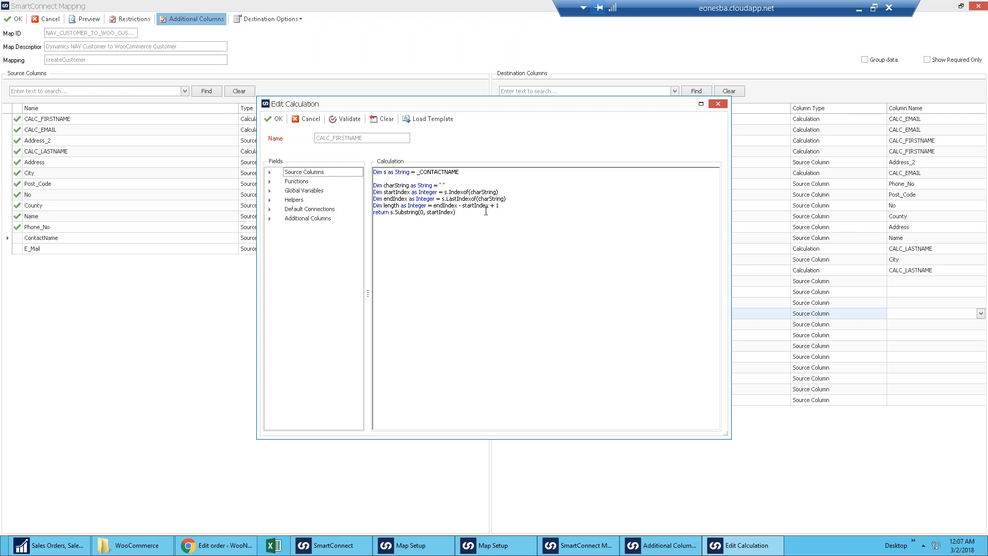
click(310, 119)
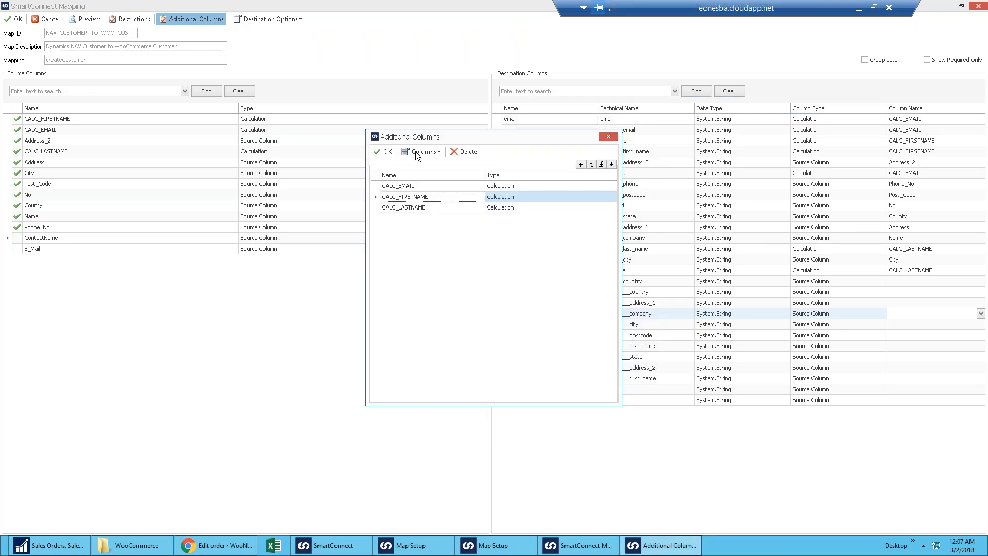
click(384, 153)
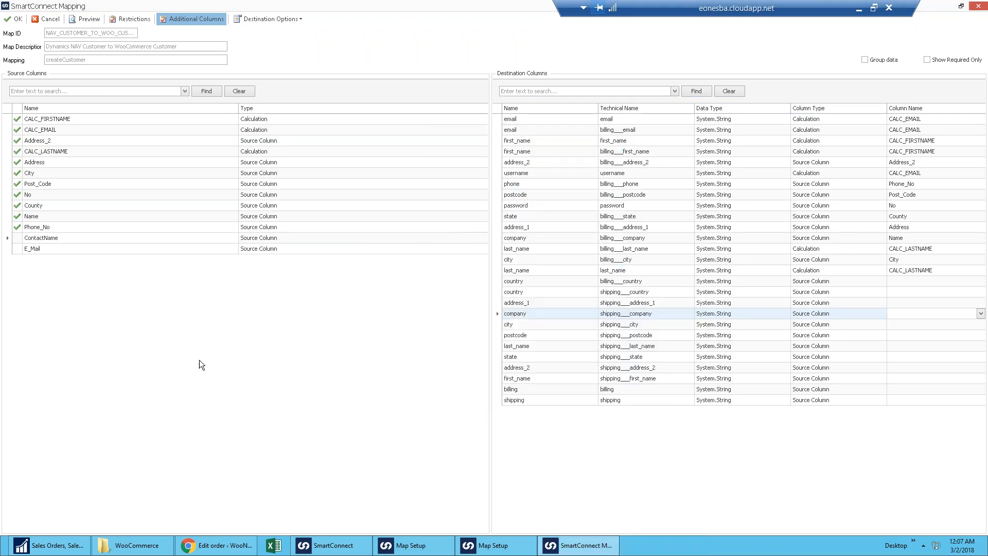
click(44, 151)
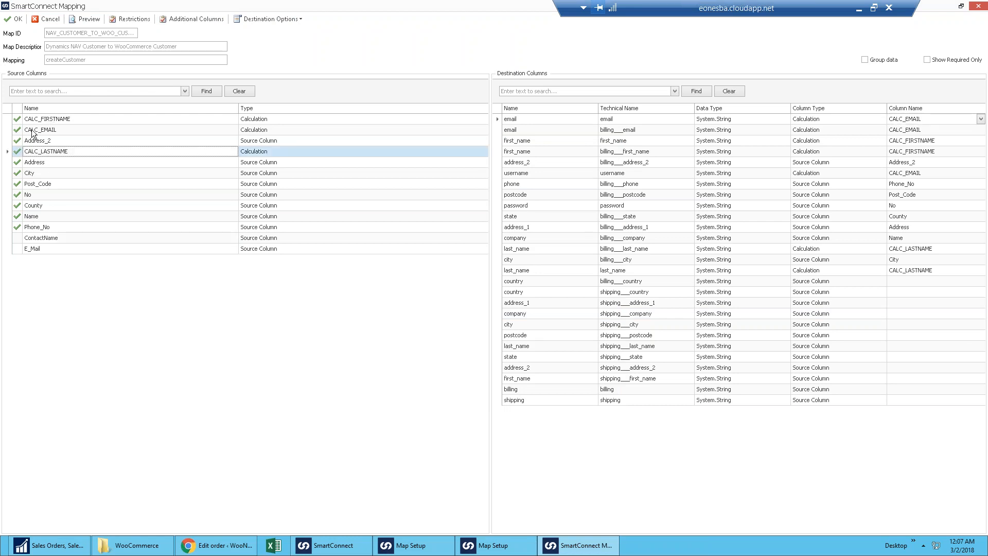
click(48, 117)
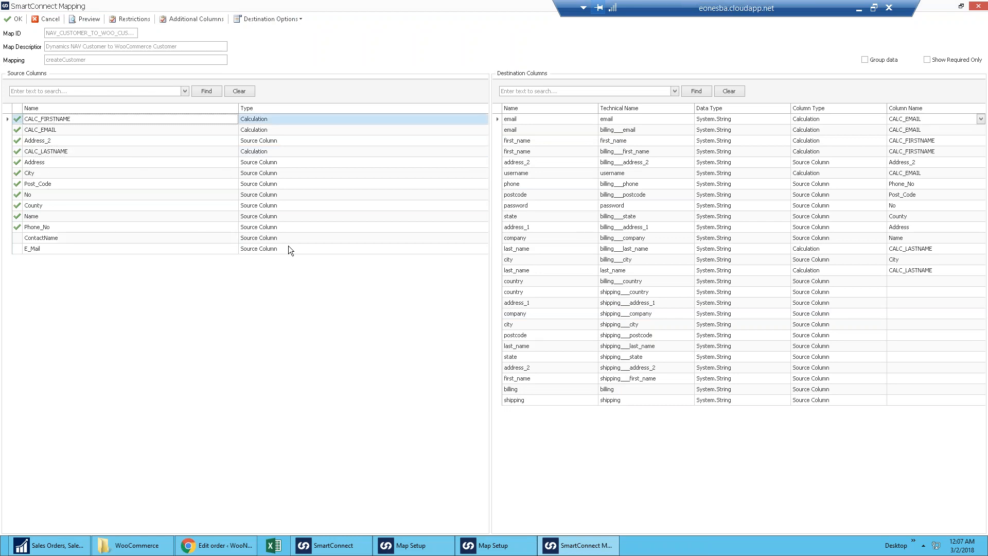
click(14, 19)
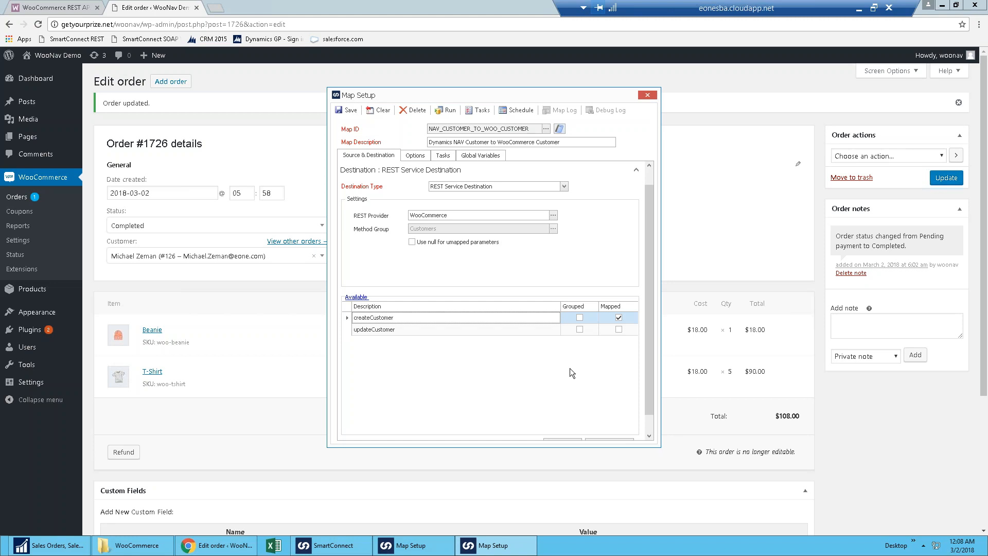
Step: Open the customer map's schedule, acknowledging the notices, and check the available schedule frequencies while keeping Daily
click(519, 111)
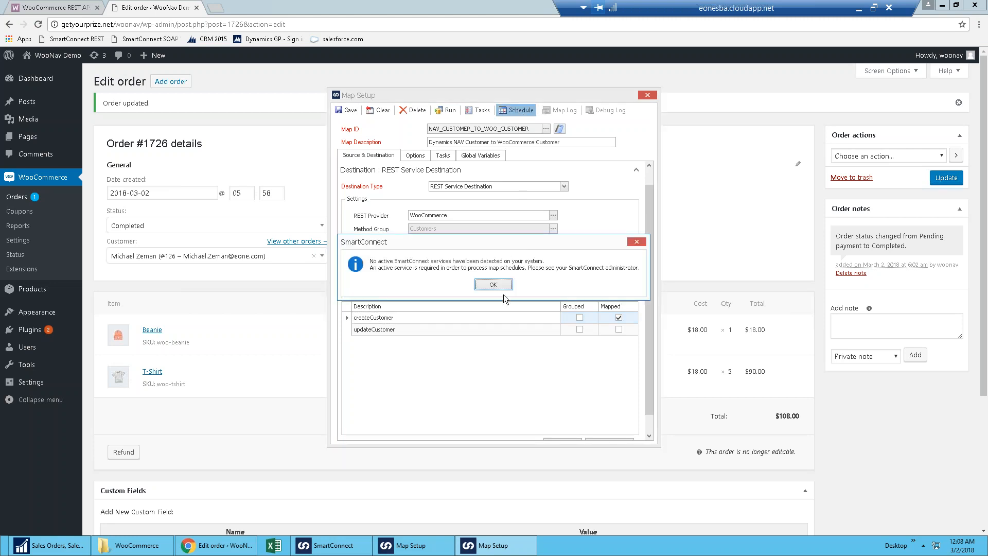
click(495, 284)
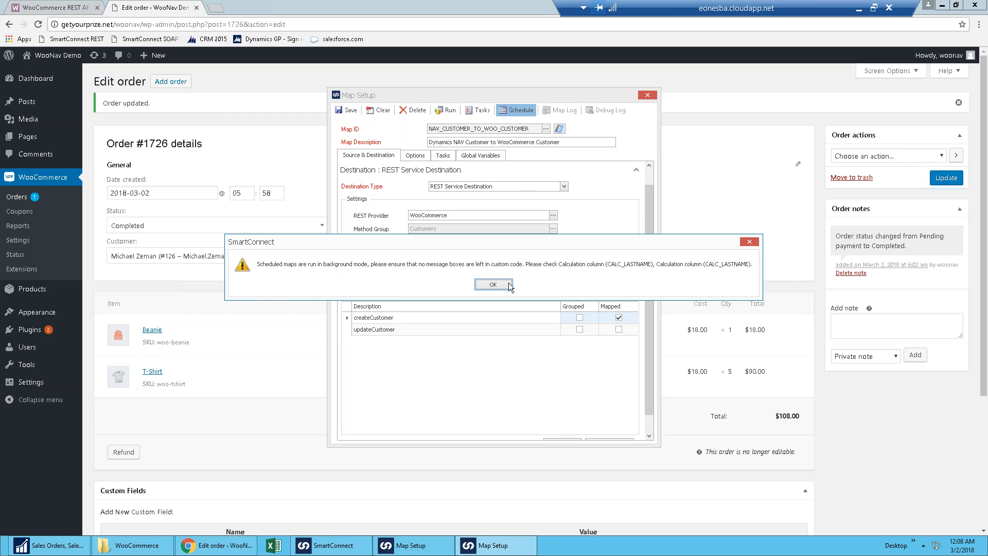
click(498, 285)
drag(499, 166, 482, 167)
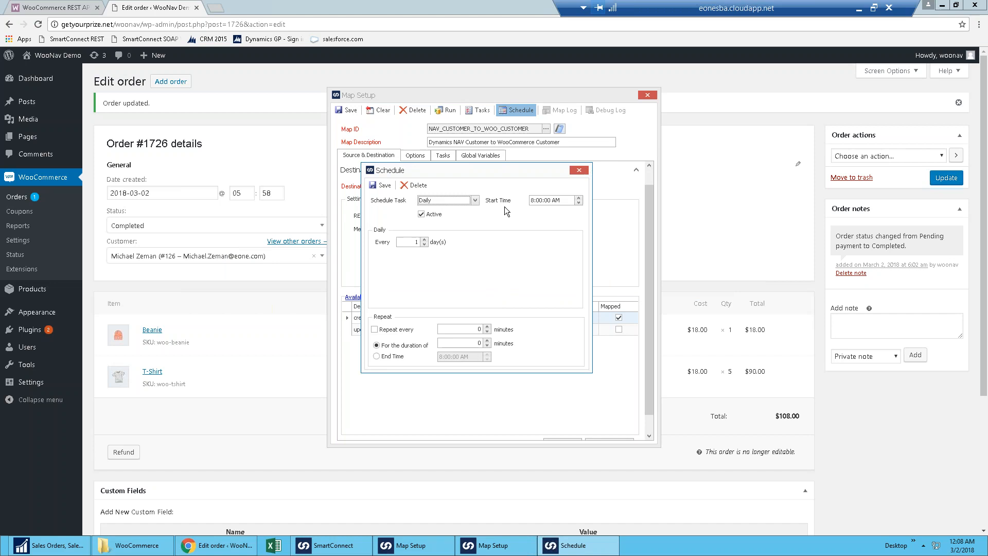
click(475, 200)
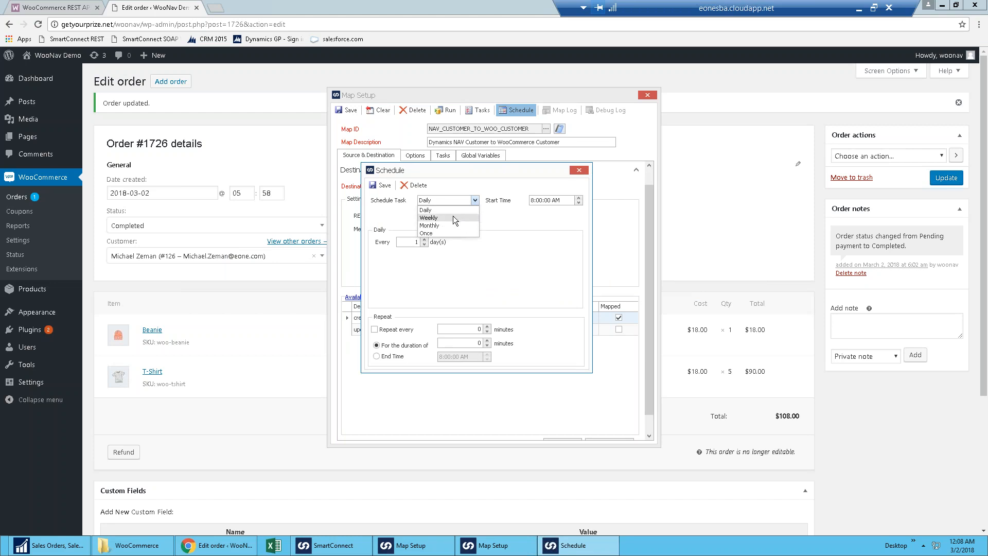
click(521, 190)
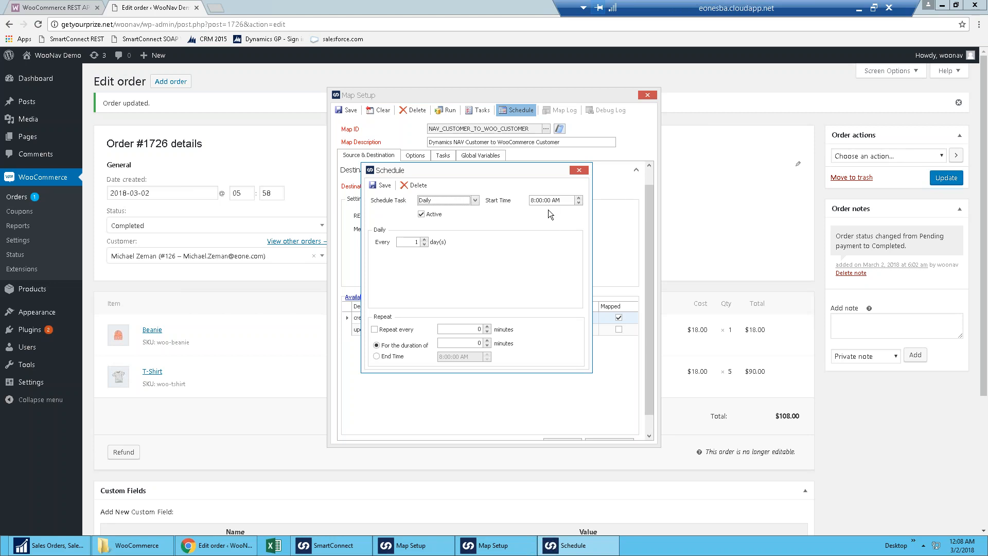
Step: Repeat the daily schedule every 60 minutes until an end time of 6:00 PM, and save the schedule and the map
click(395, 331)
click(475, 330)
key(Tab)
click(382, 357)
click(440, 358)
text(6)
click(466, 358)
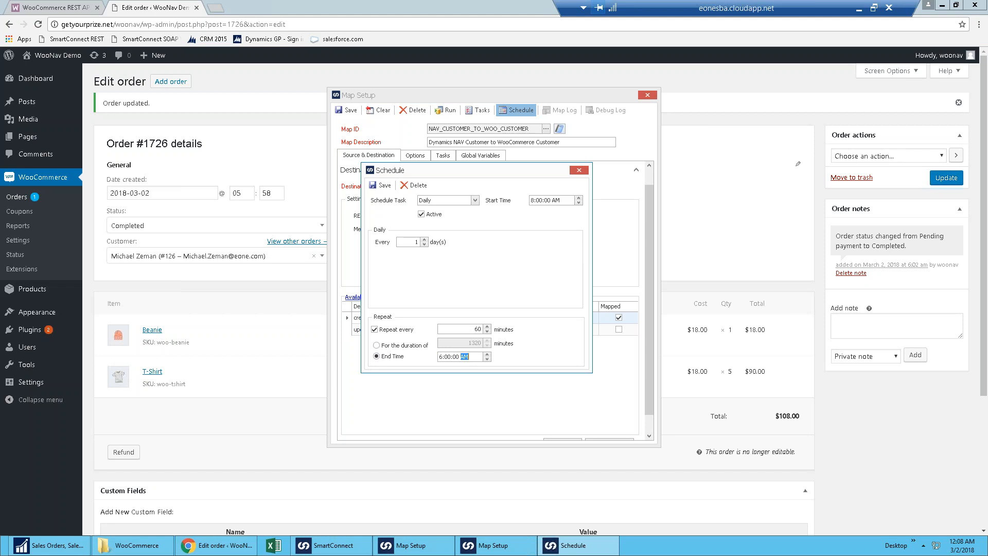
text(P)
key(Tab)
click(384, 186)
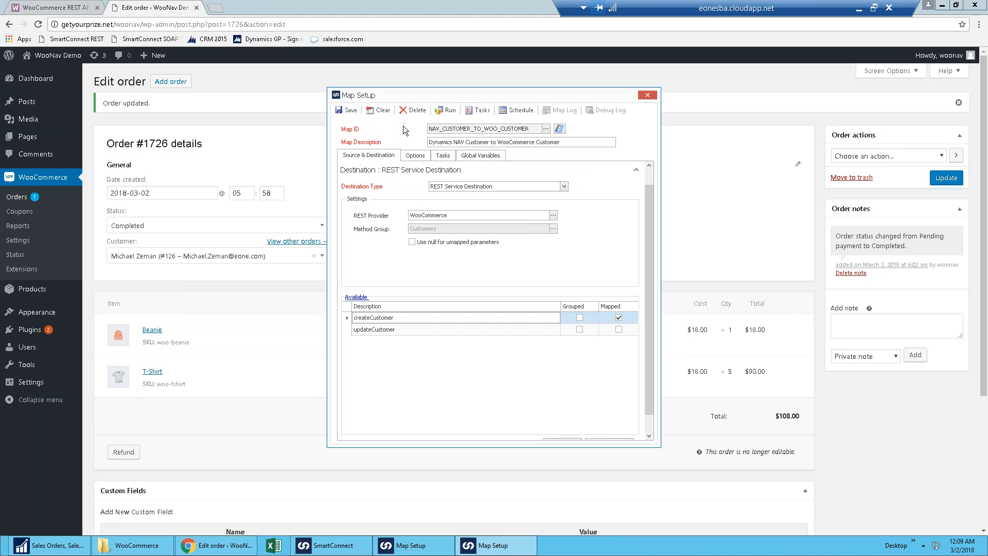
click(348, 112)
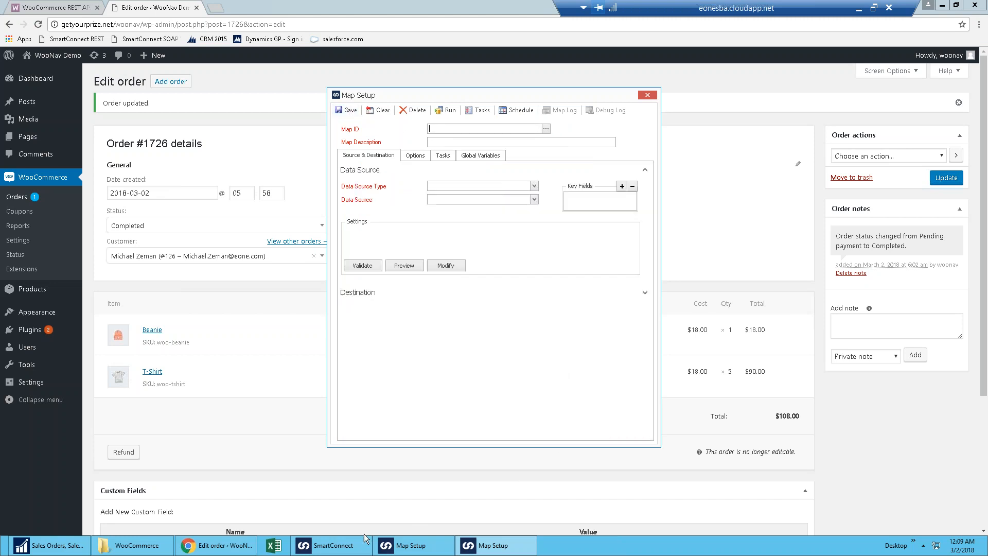
Step: Return to the SmartConnect map list, open the WOO_ORDERS_TO_NAV_ORDER map and expand its data source settings
click(352, 548)
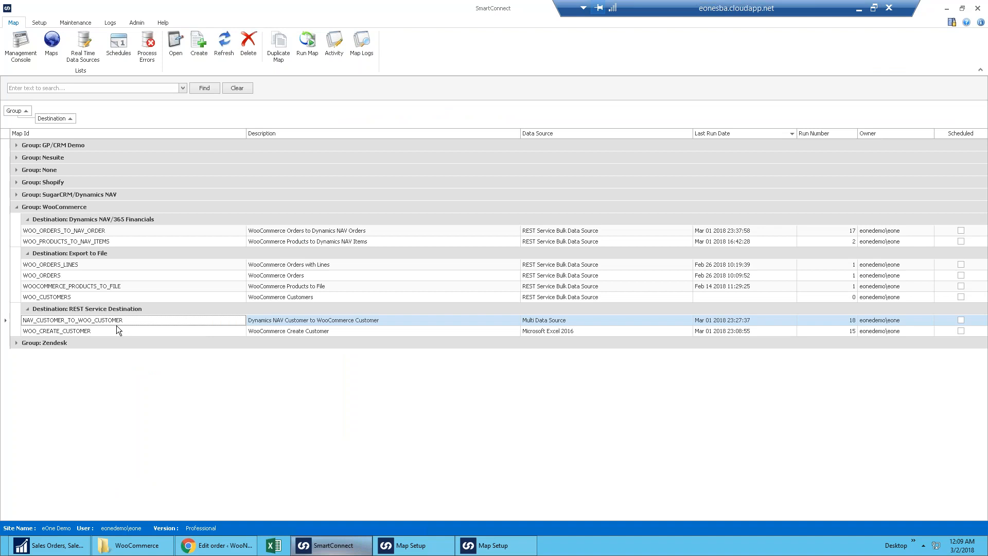
double_click(80, 232)
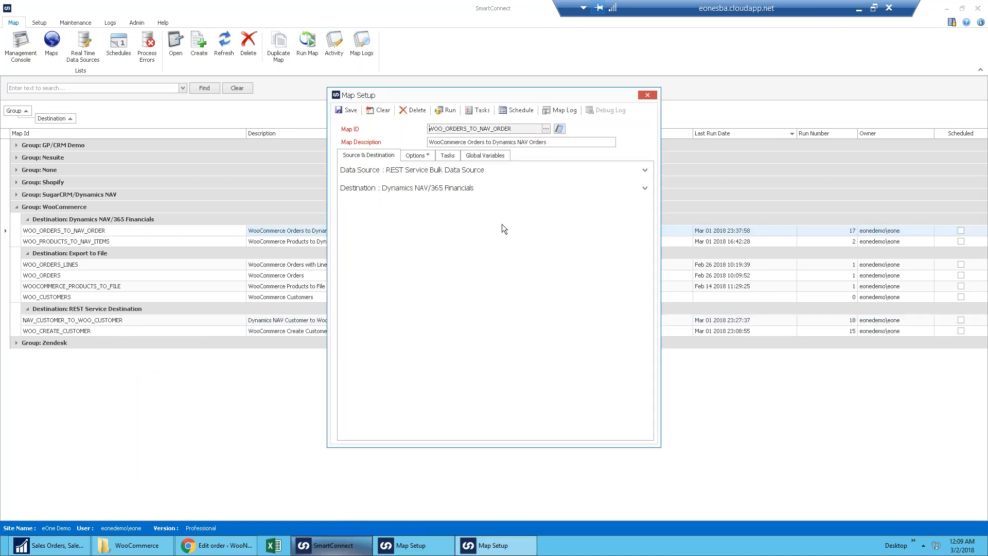
click(379, 172)
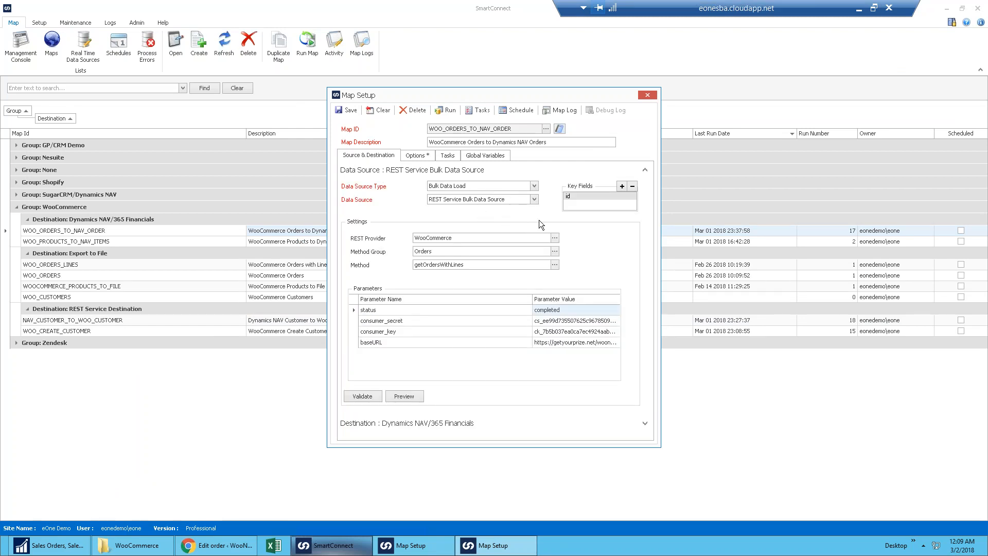
Step: Check the available WooCommerce method groups and the methods for Orders, keeping Orders and getOrdersWithLines
click(555, 251)
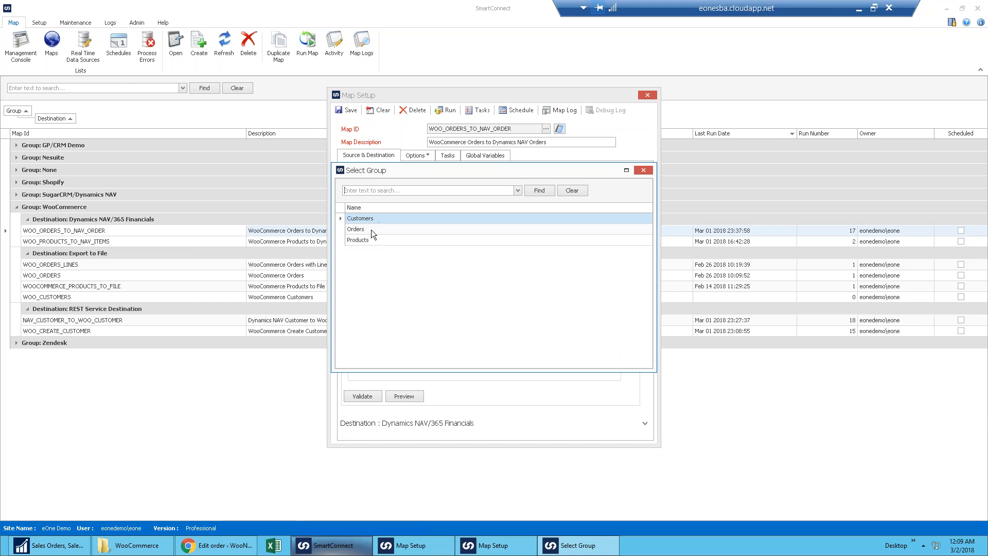
click(643, 171)
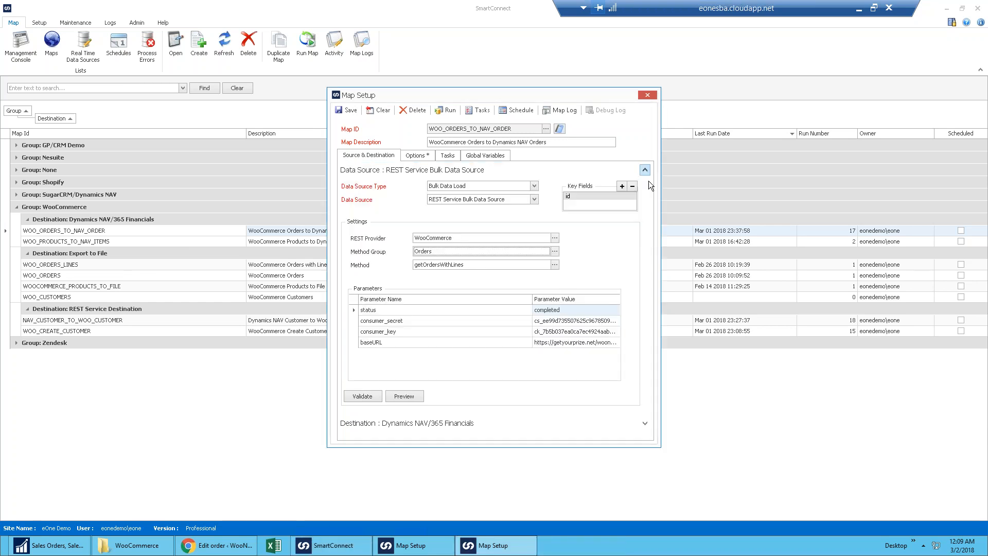
click(554, 265)
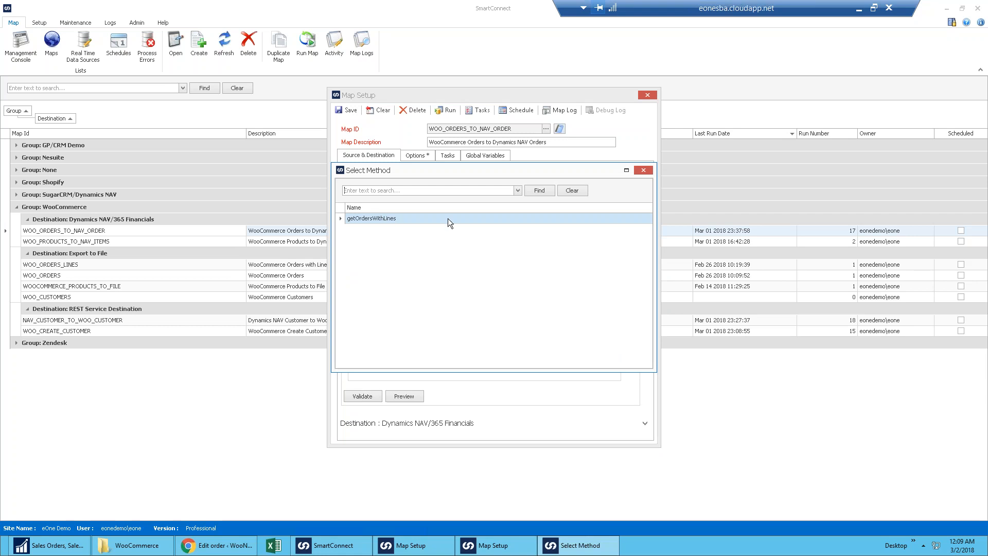
click(643, 172)
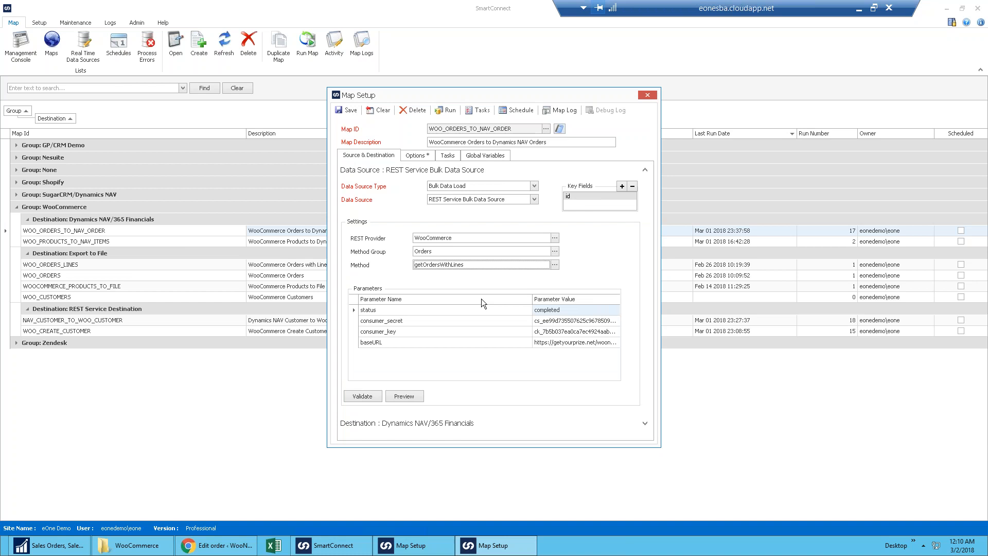
Step: Set the status parameter to pending, preview the source order data and close the preview
click(566, 311)
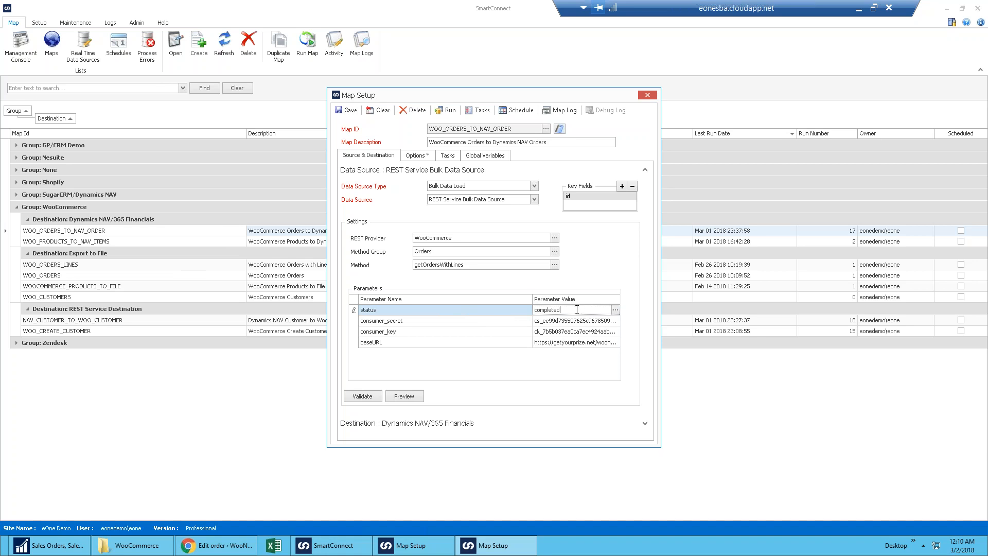
double_click(536, 311)
text(pending)
click(417, 397)
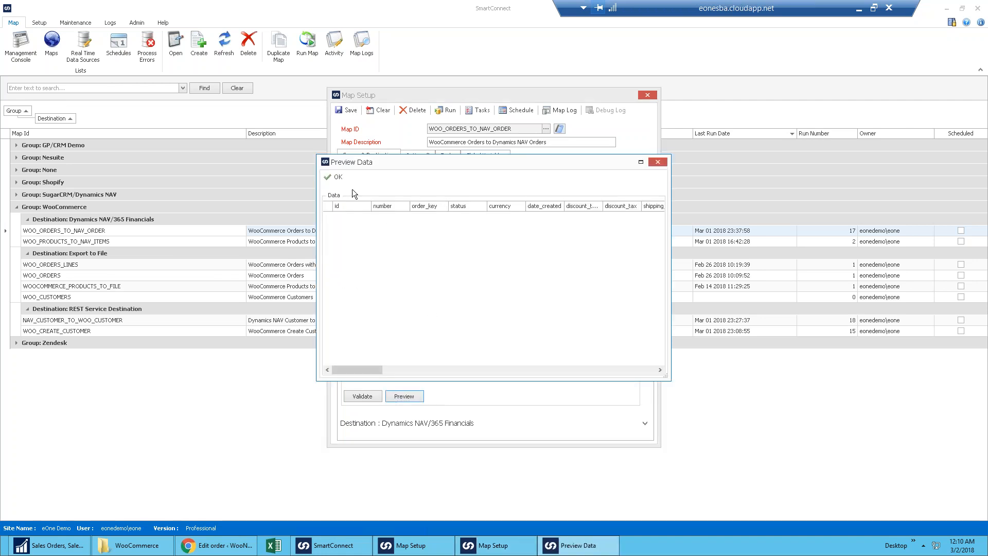
click(338, 180)
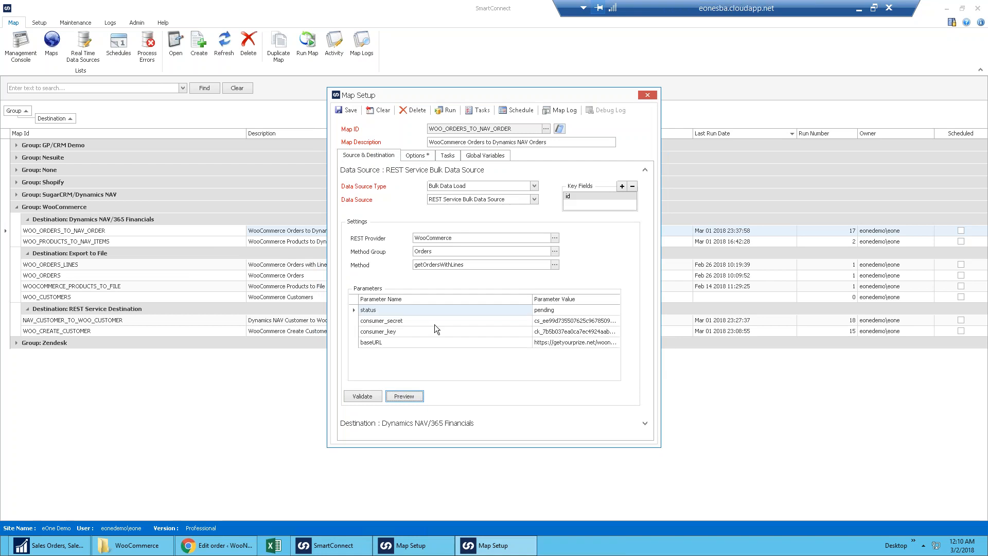
Step: Set the status parameter to completed, preview the source order data and close the preview
click(556, 313)
drag(530, 311, 494, 309)
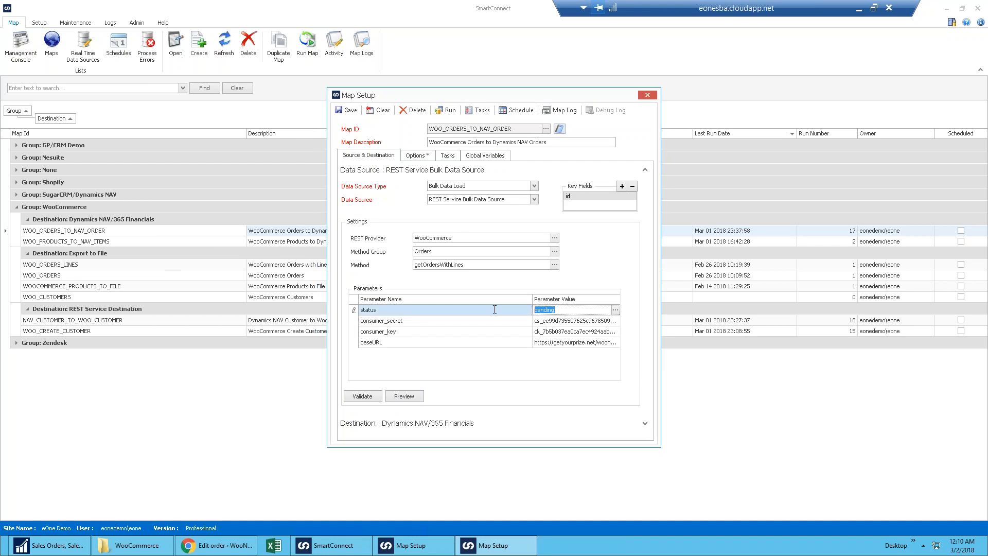
text(completed)
key(Down)
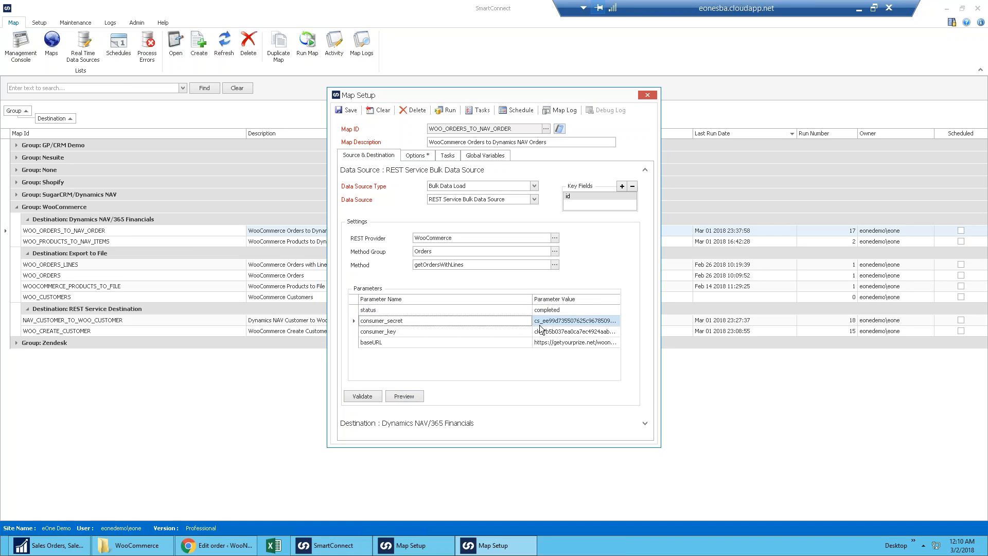
click(420, 400)
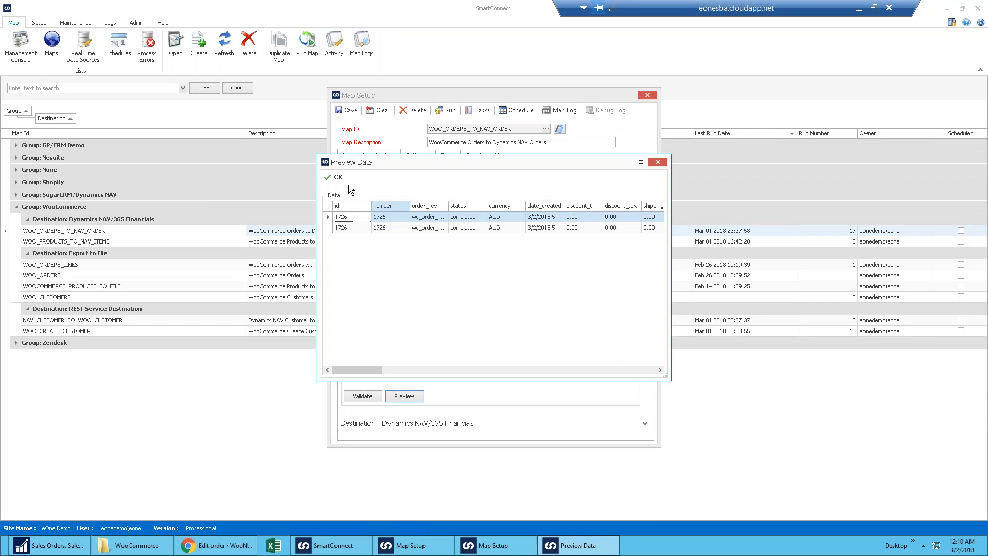
click(336, 178)
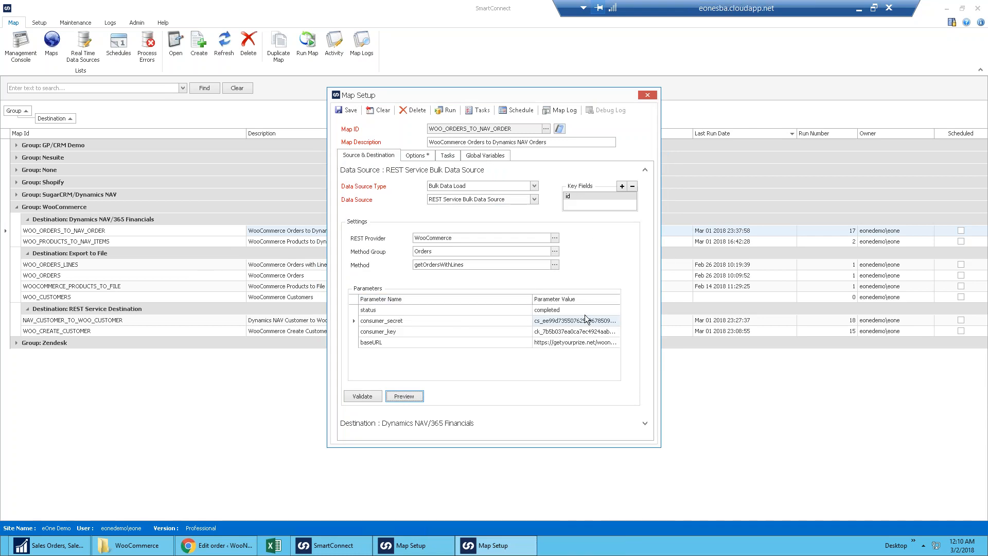
Step: Show the Dynamics NAV destination settings and check the available services in the service lookup, keeping SalesOrder
click(645, 170)
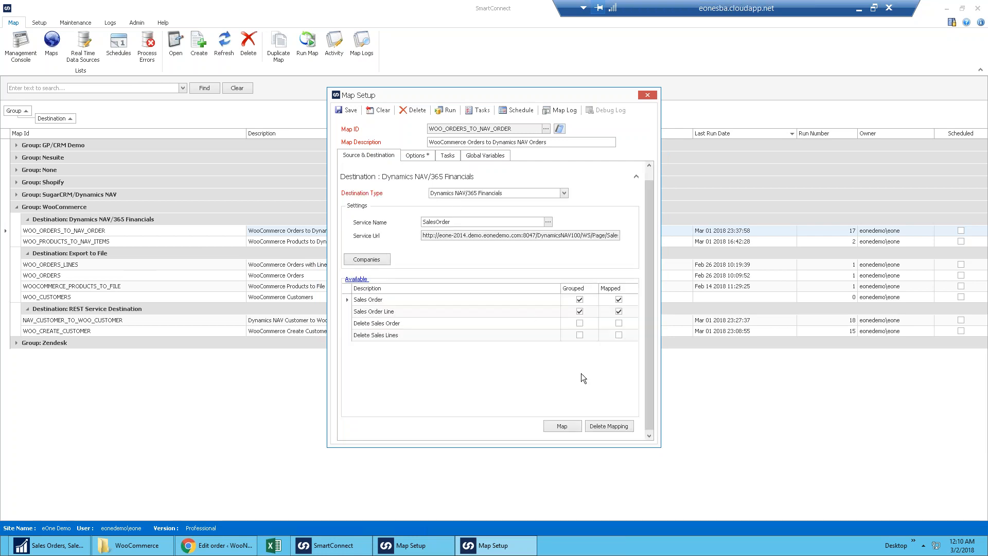
click(548, 221)
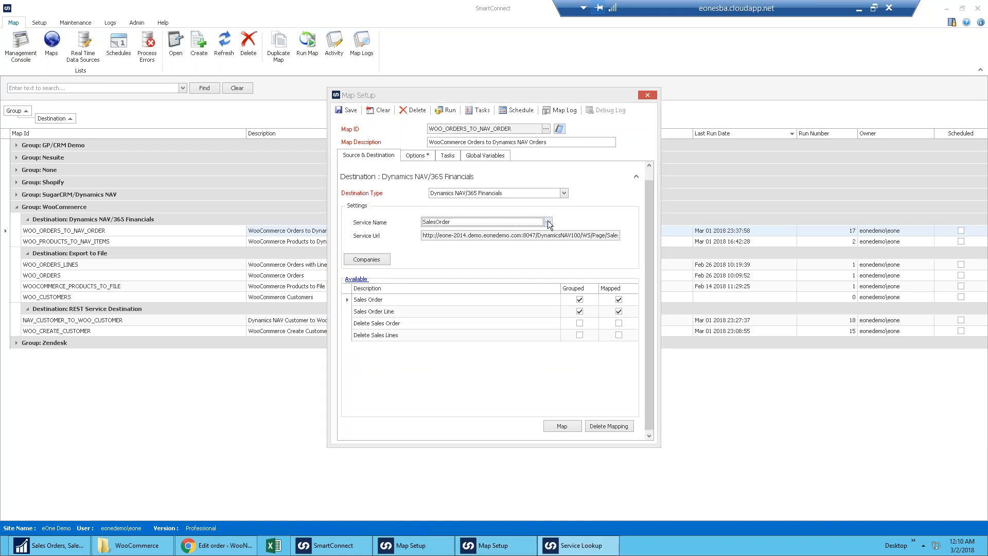
drag(648, 230, 642, 203)
click(643, 170)
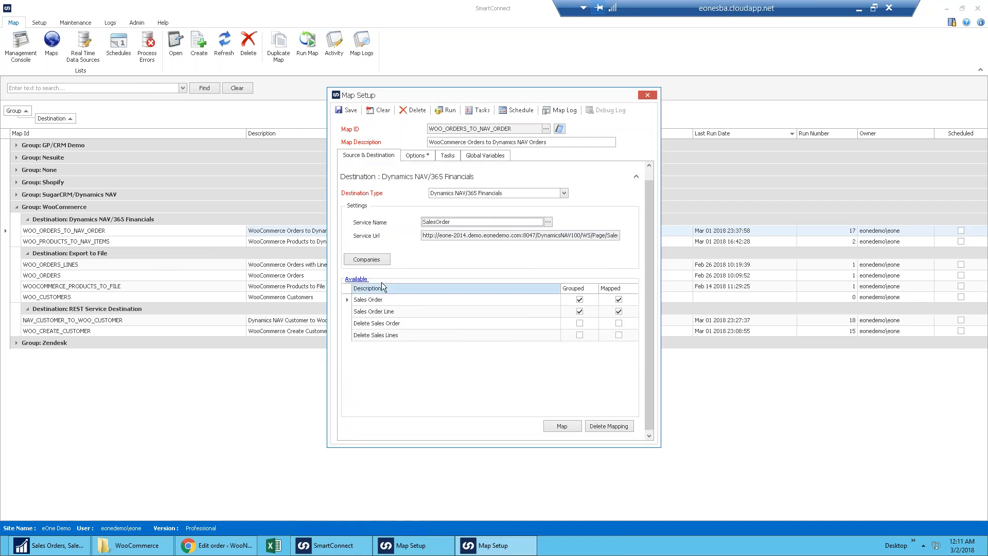
Step: Open the Sales Order Line mapping and check the options available for the Type column, keeping Item
click(378, 310)
double_click(377, 311)
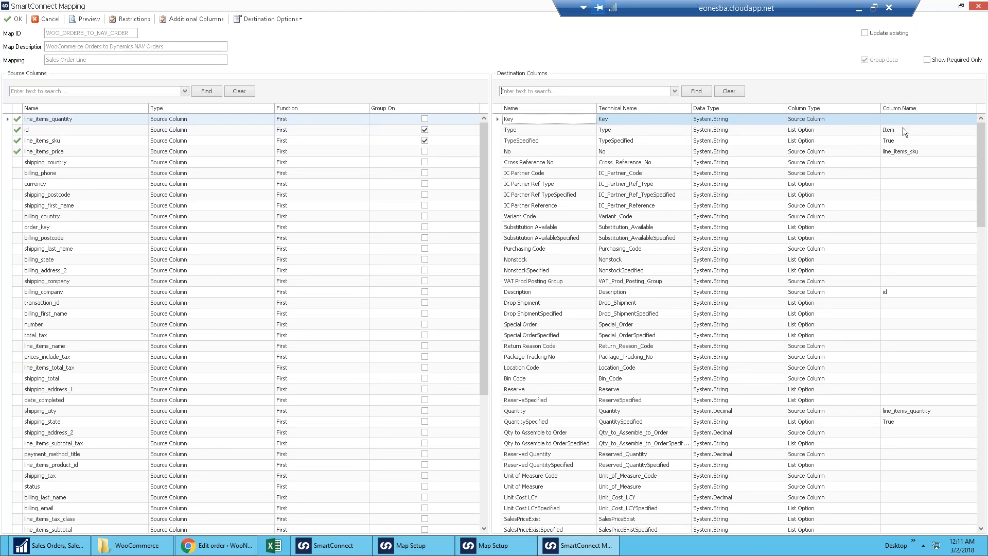
click(928, 131)
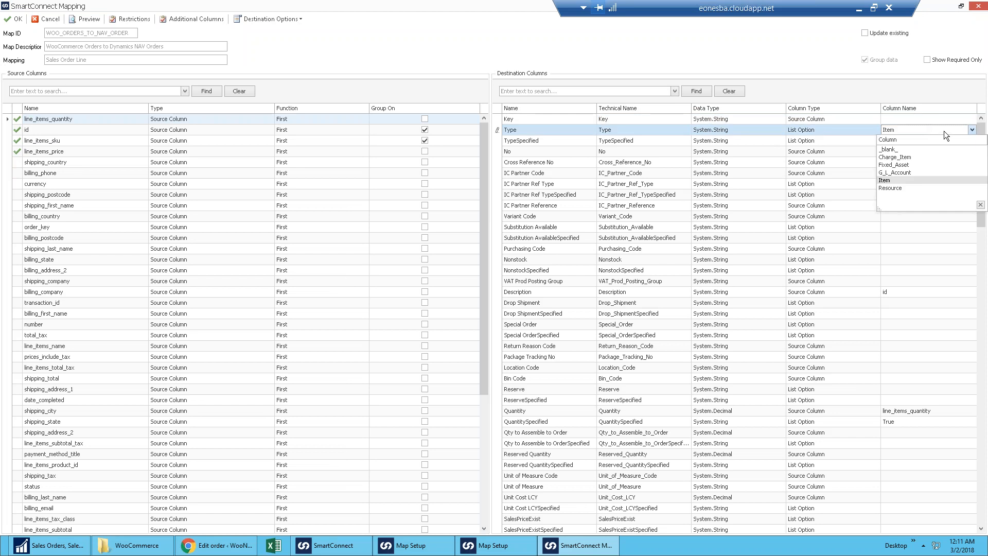
click(944, 131)
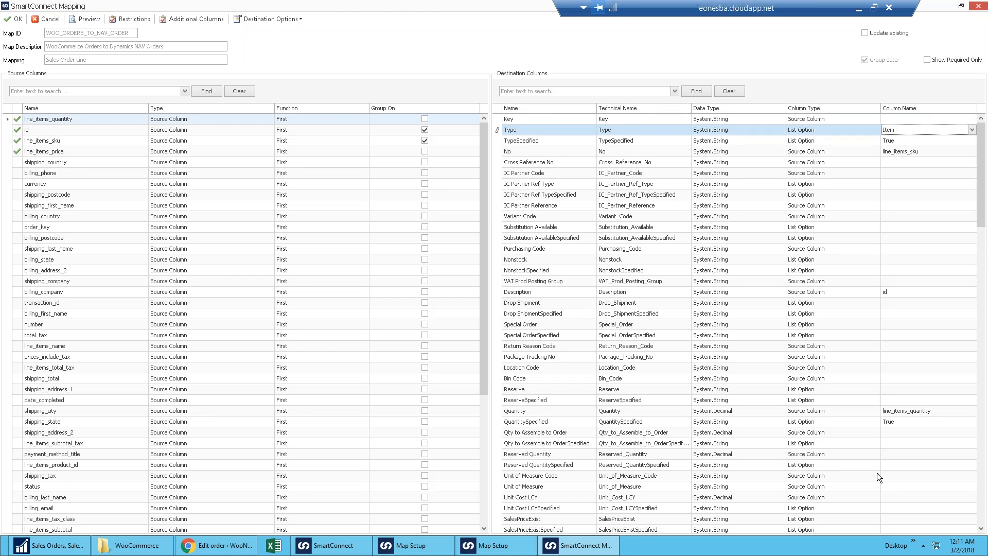
Step: Examine how the No, Quantity and Unit Price destination columns are mapped, and accept the Sales Order Line mapping
click(919, 151)
click(918, 151)
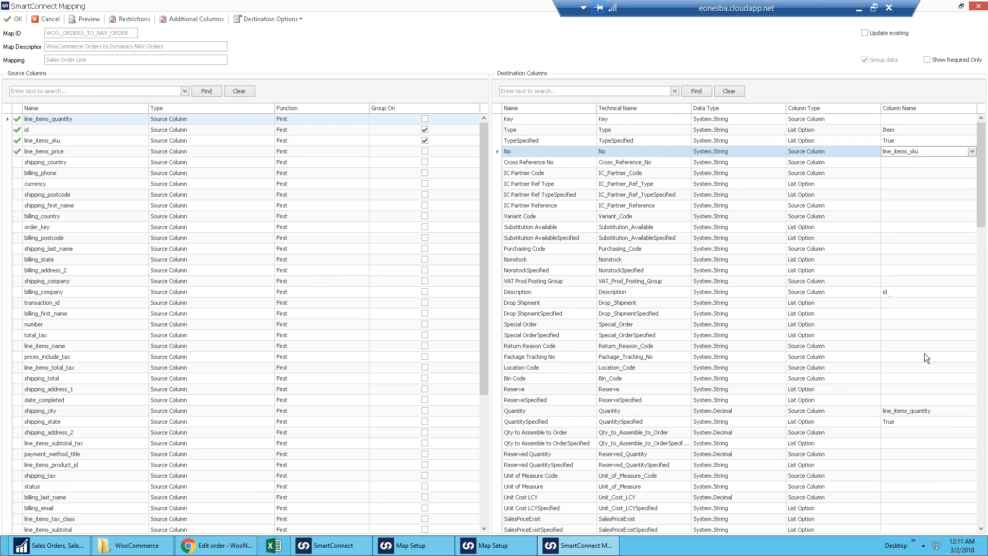
click(915, 412)
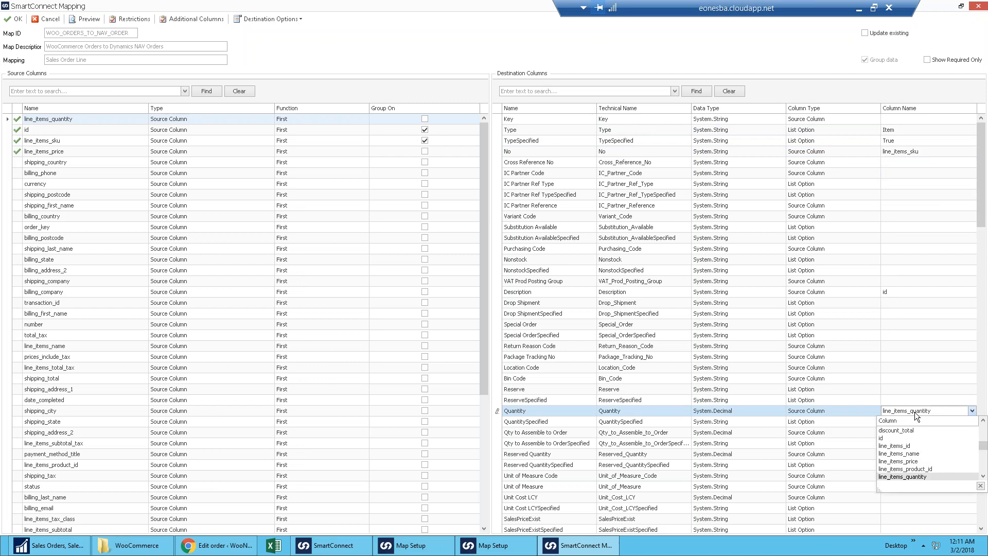
click(946, 410)
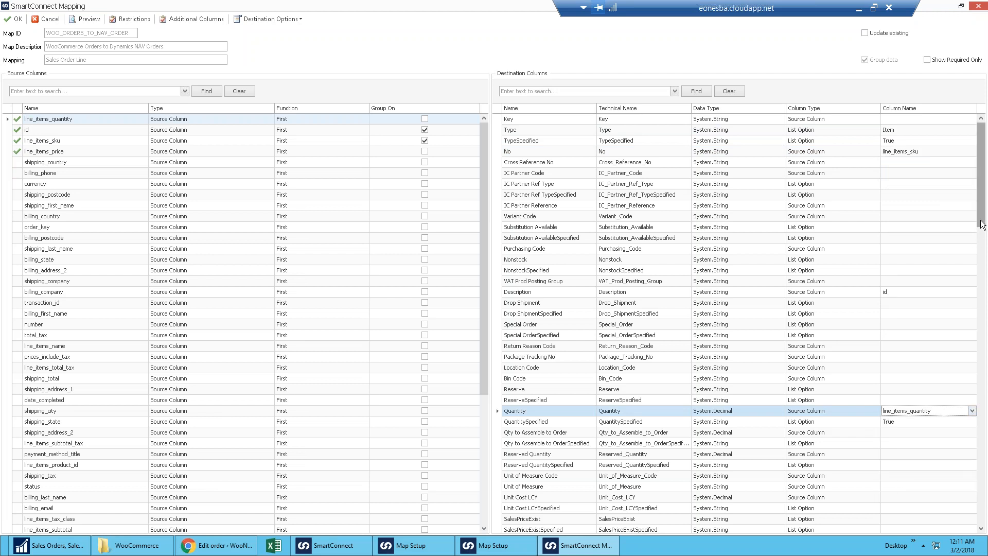
scroll(916, 233, down, 10)
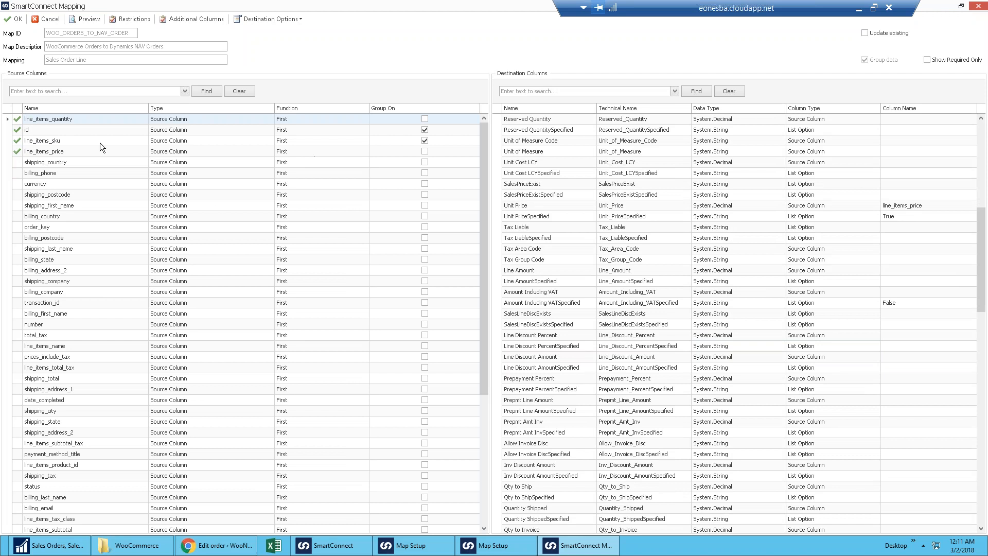
click(22, 23)
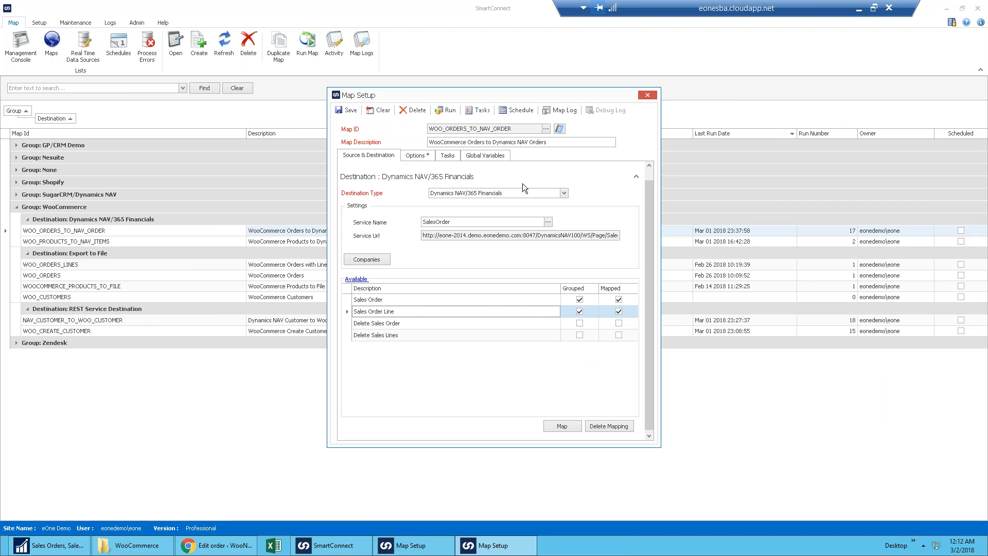
Step: Close the order map, reopen WOO_ORDERS_TO_NAV_ORDER from the map list and expand its destination settings
click(649, 93)
click(504, 285)
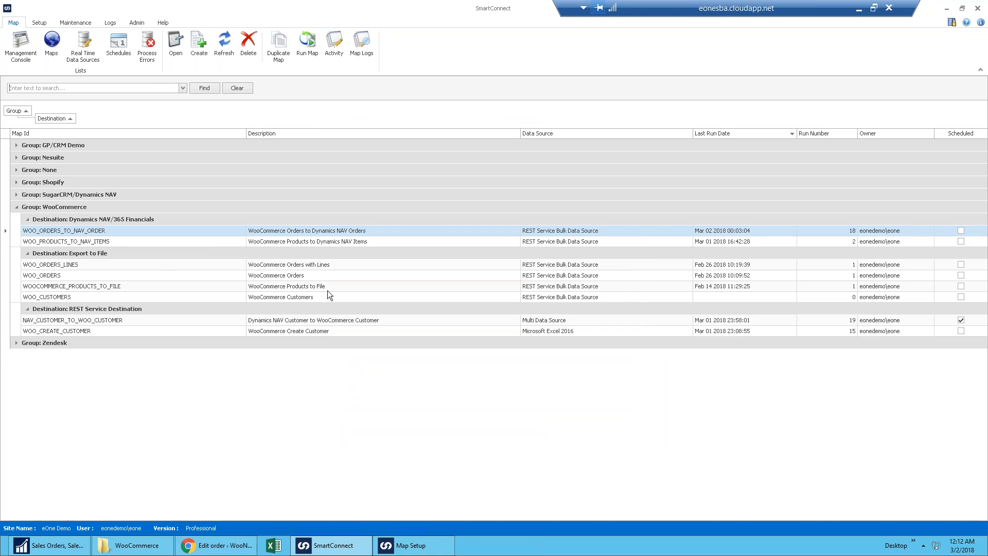
click(128, 231)
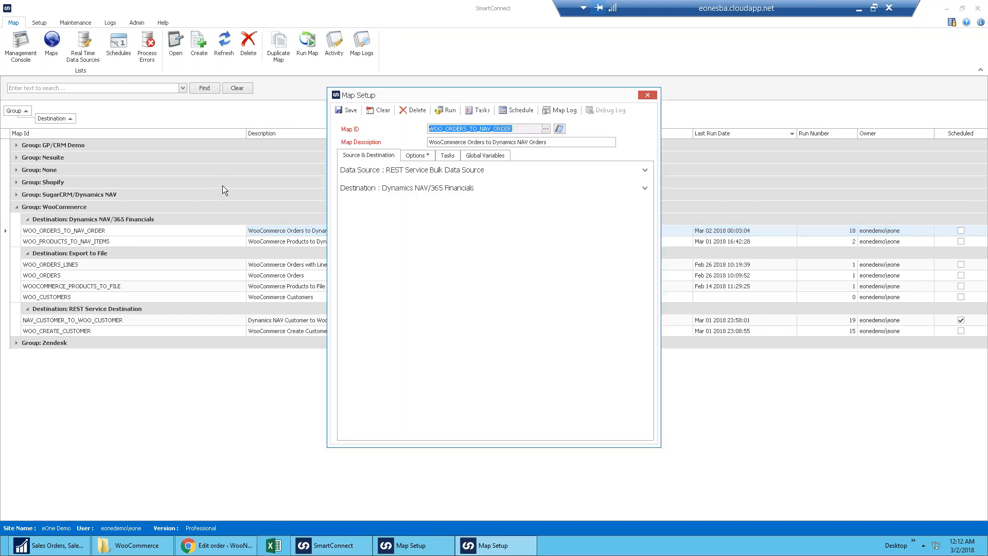
click(459, 188)
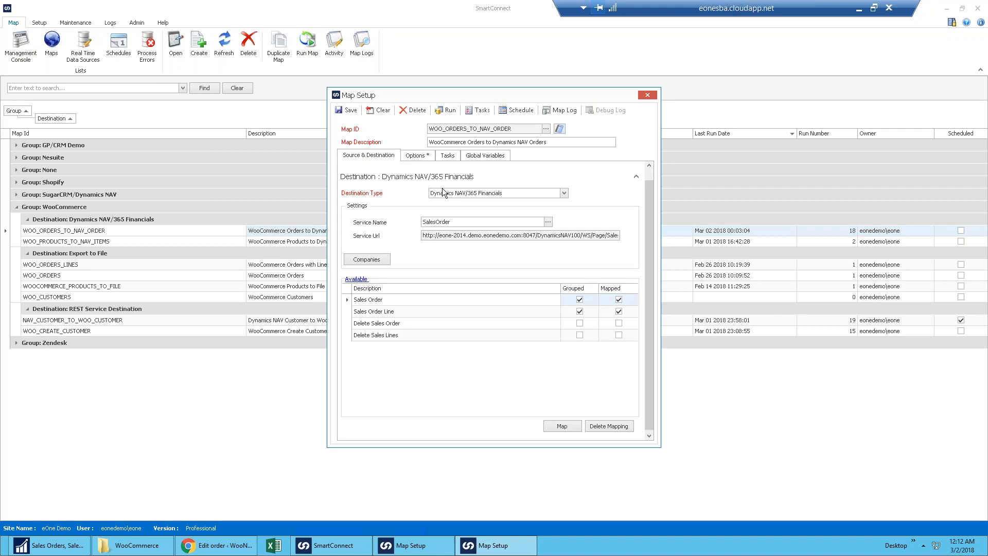
Step: Review the destination companies, keeping only CRONUS USA, Inc. selected, and clear the Map Setup window before returning to the map list
click(372, 261)
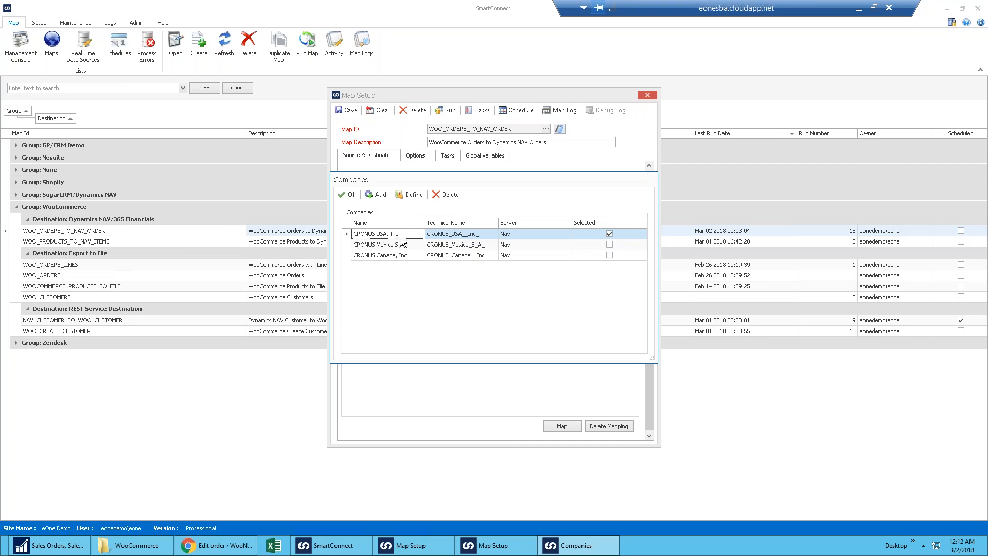
click(609, 245)
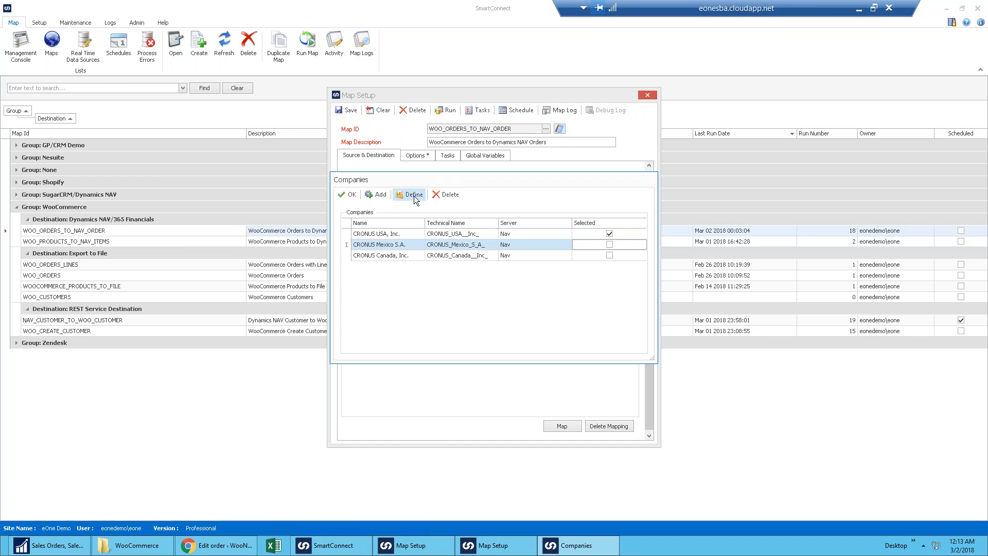
click(350, 195)
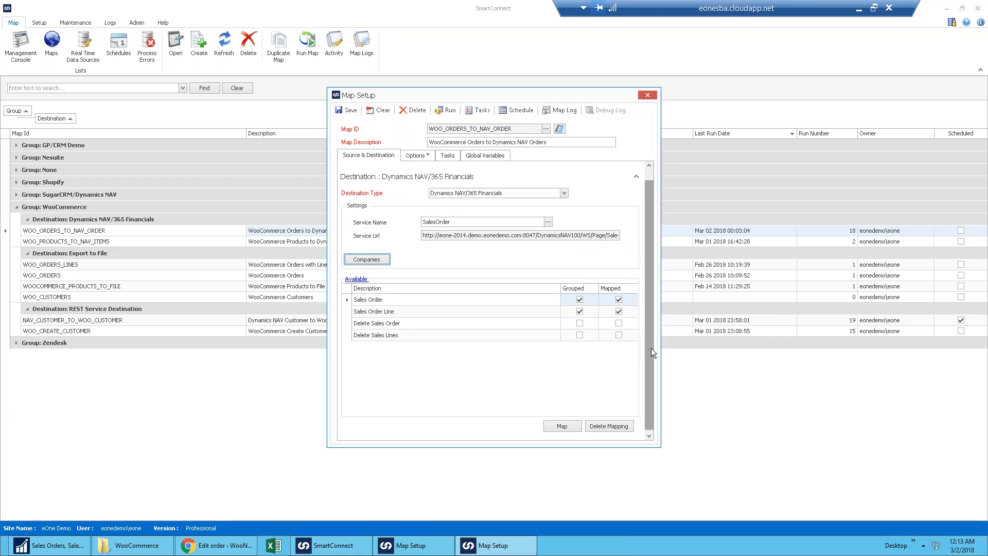
click(378, 110)
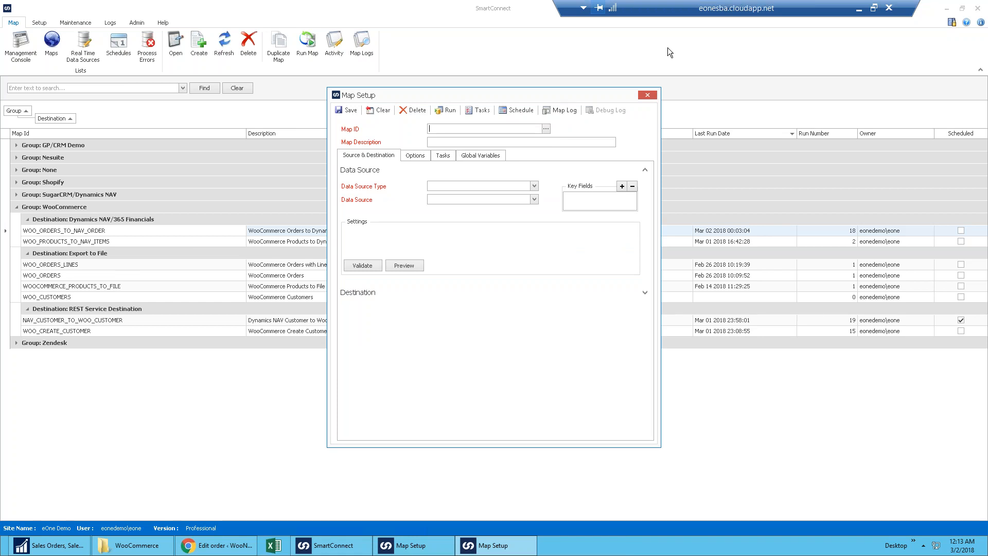
click(667, 47)
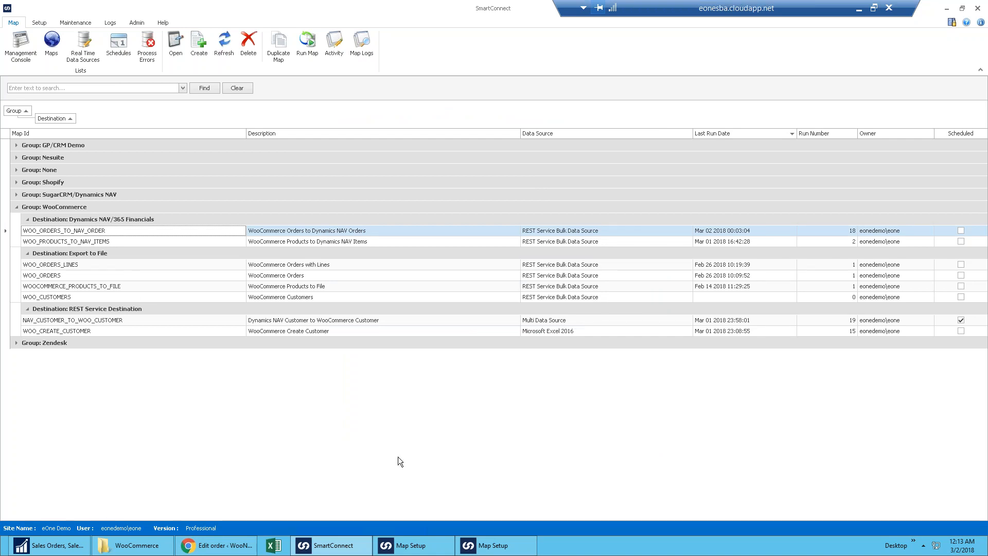
Step: Switch to Chrome, copy the first refund object from the WooCommerce REST API documentation's List all refunds JSON example, and return to SmartConnect
click(228, 546)
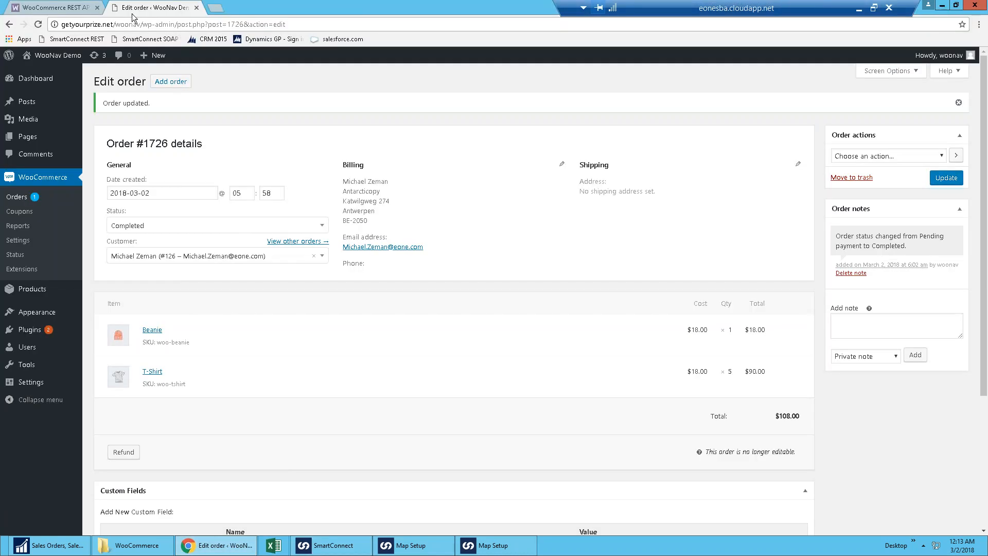
click(51, 9)
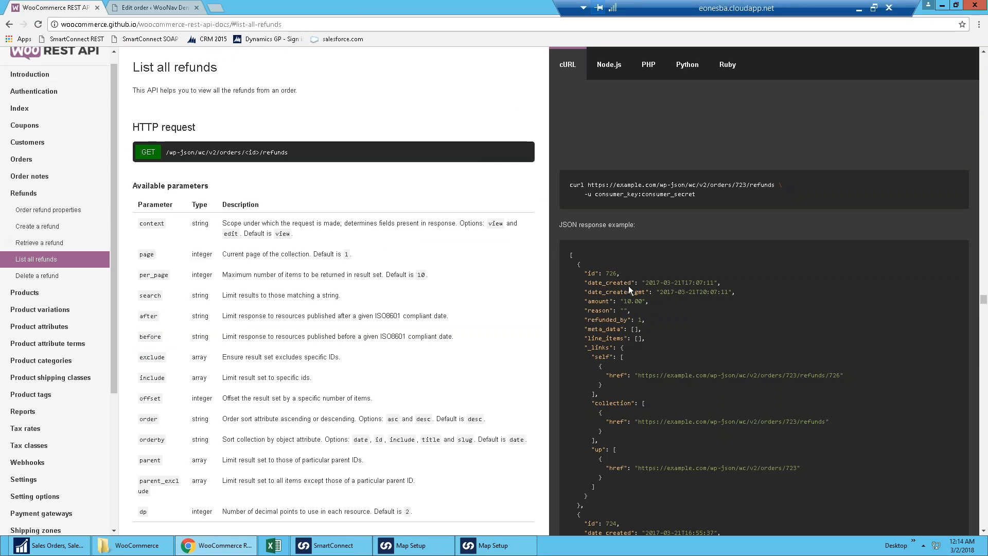
drag(571, 255, 603, 428)
click(578, 264)
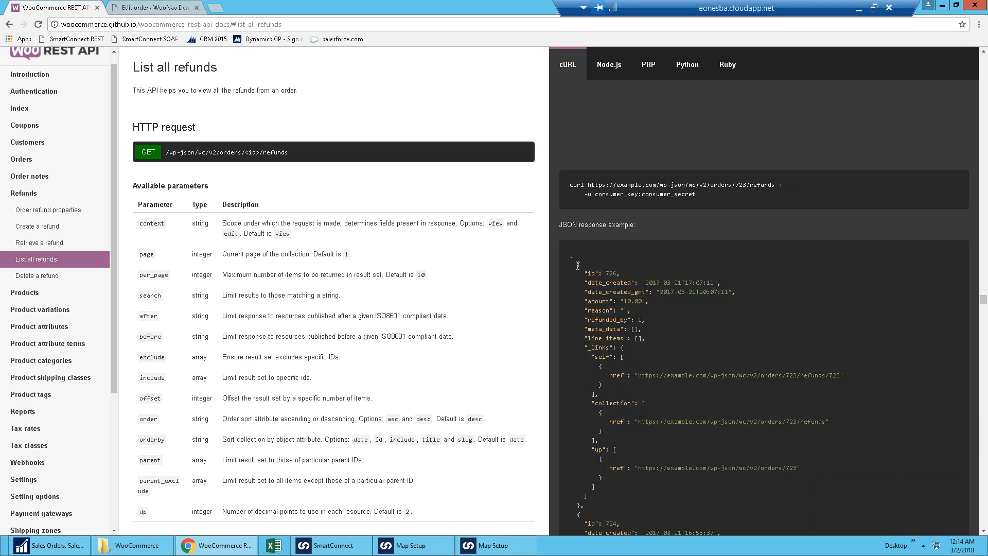
drag(577, 264, 573, 504)
key(ctrl+c)
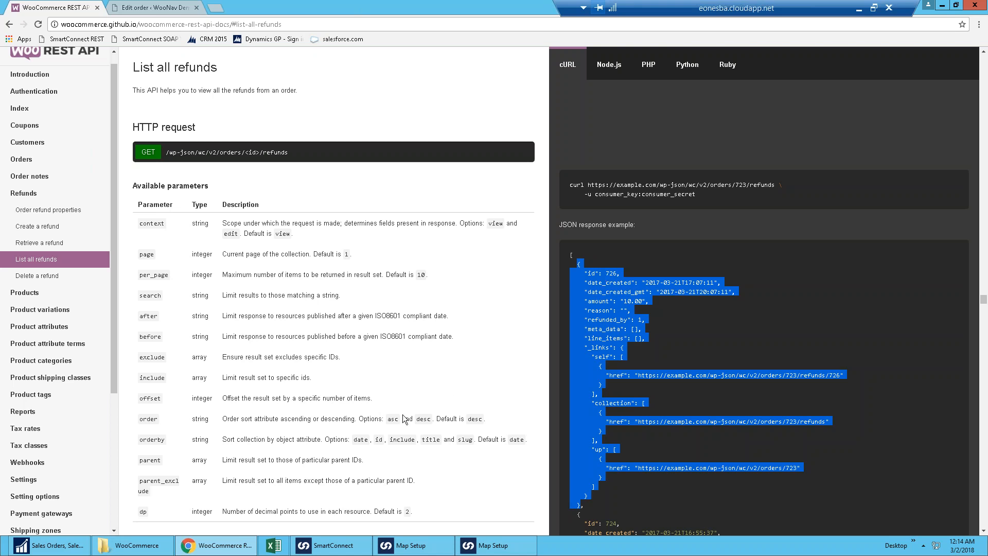
click(339, 549)
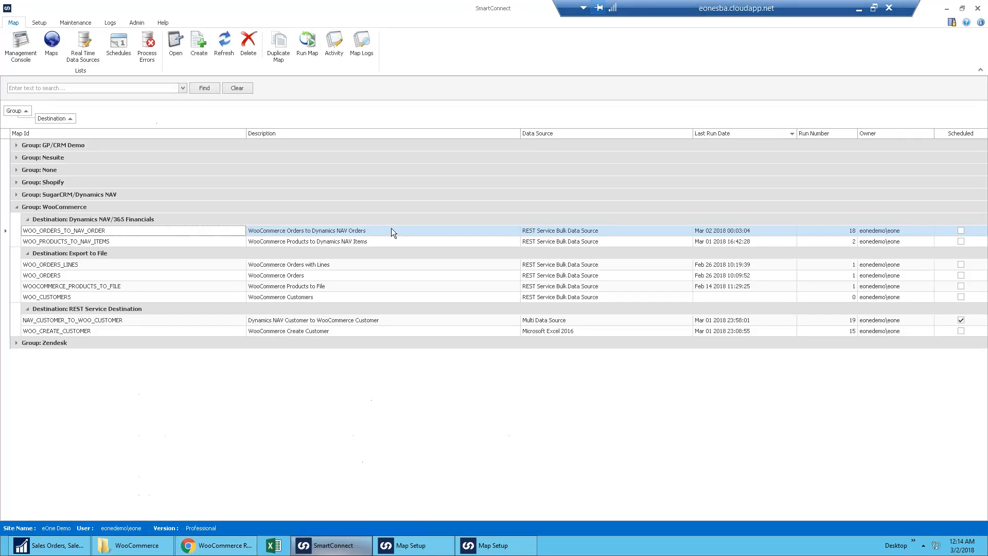
Step: Open the WooCommerce REST service provider for editing and display its return types
click(82, 22)
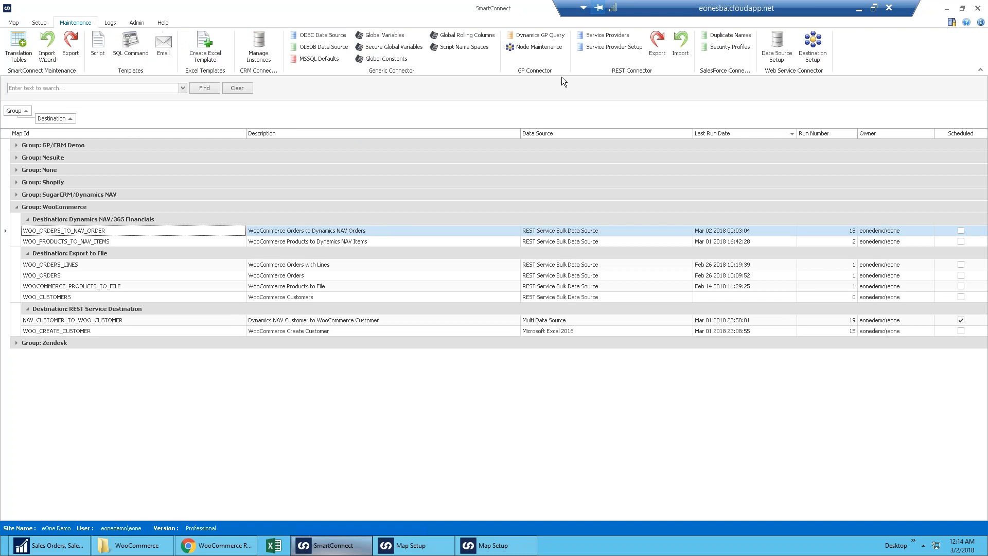
click(606, 35)
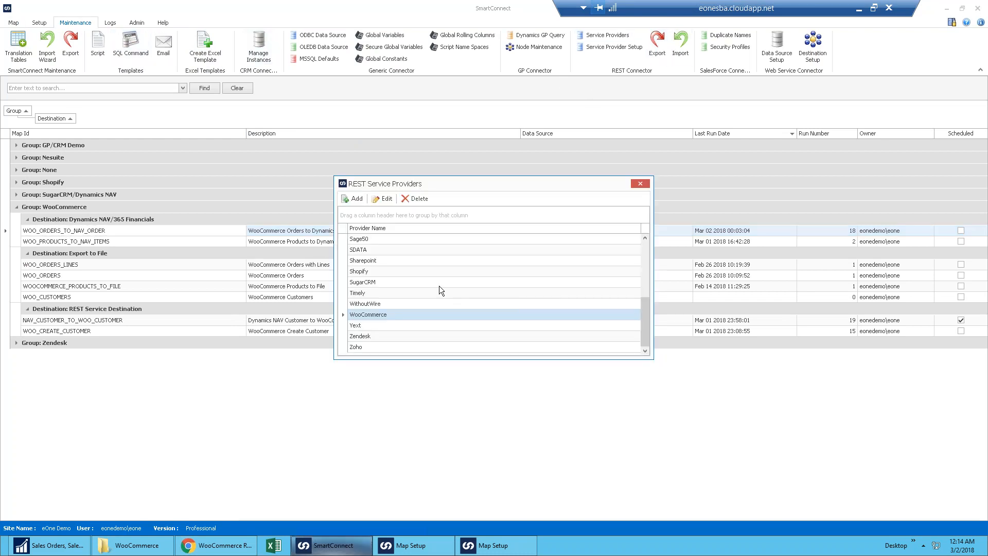
double_click(374, 317)
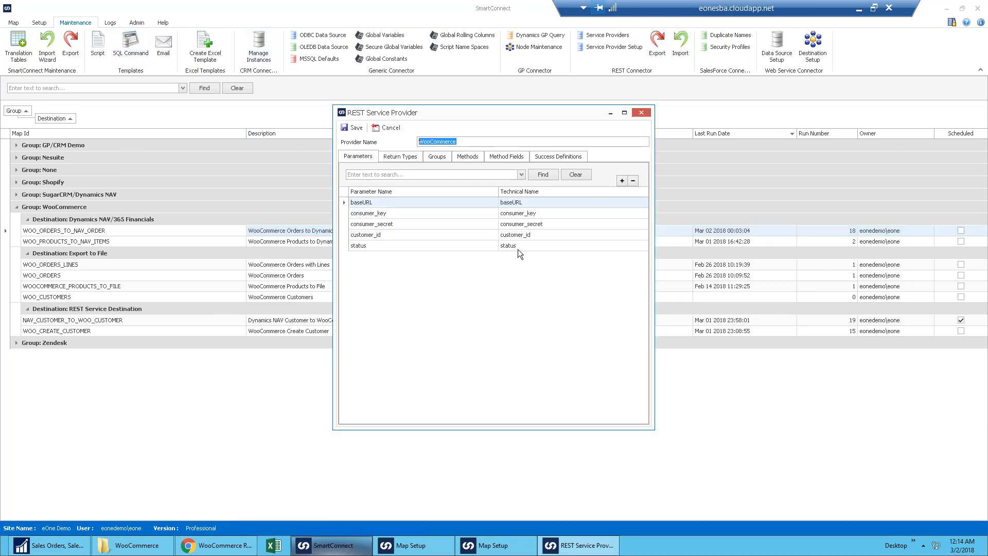
click(403, 160)
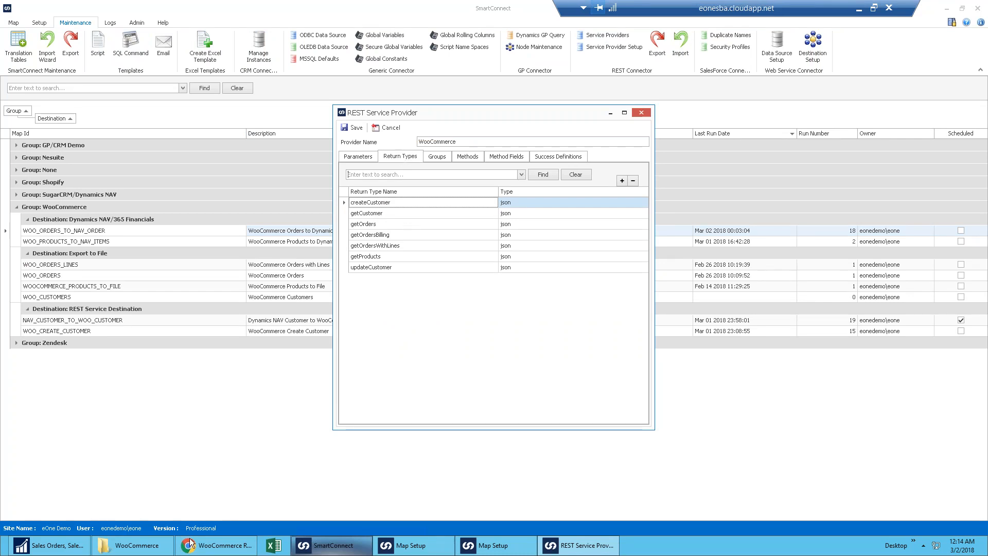
Step: Switch to the WooCommerce folder in File Explorer and create a new text file there named getRefunds.json
click(135, 545)
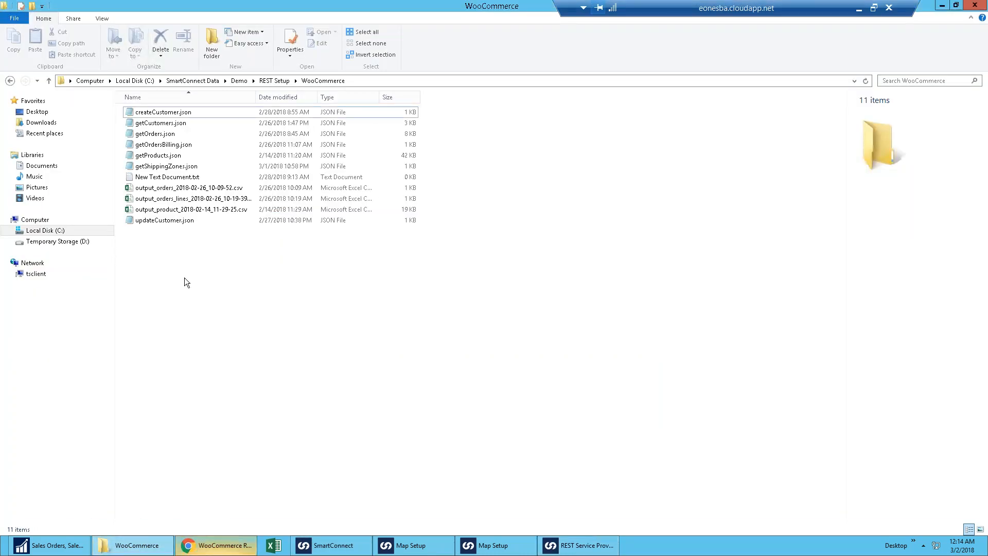
right_click(203, 308)
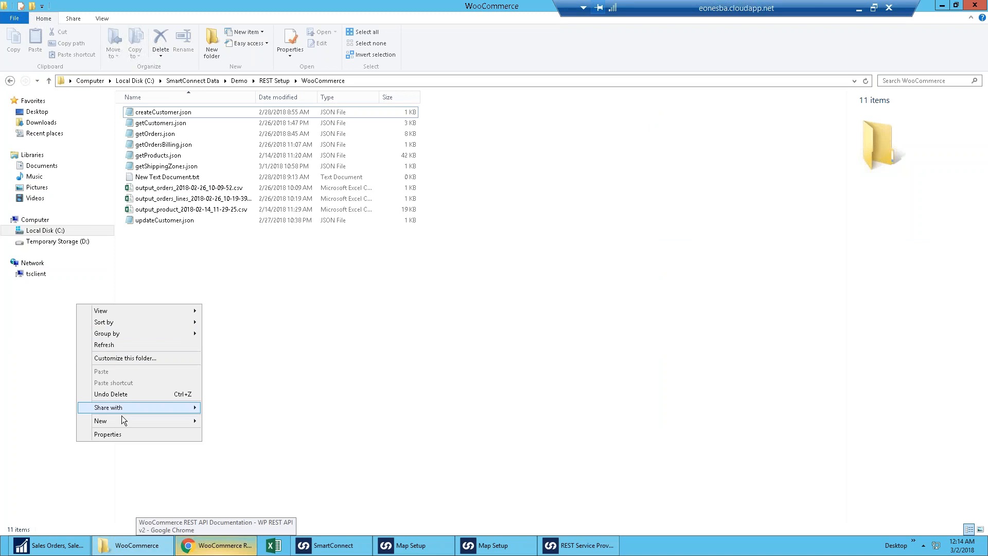
mouse_move(121, 423)
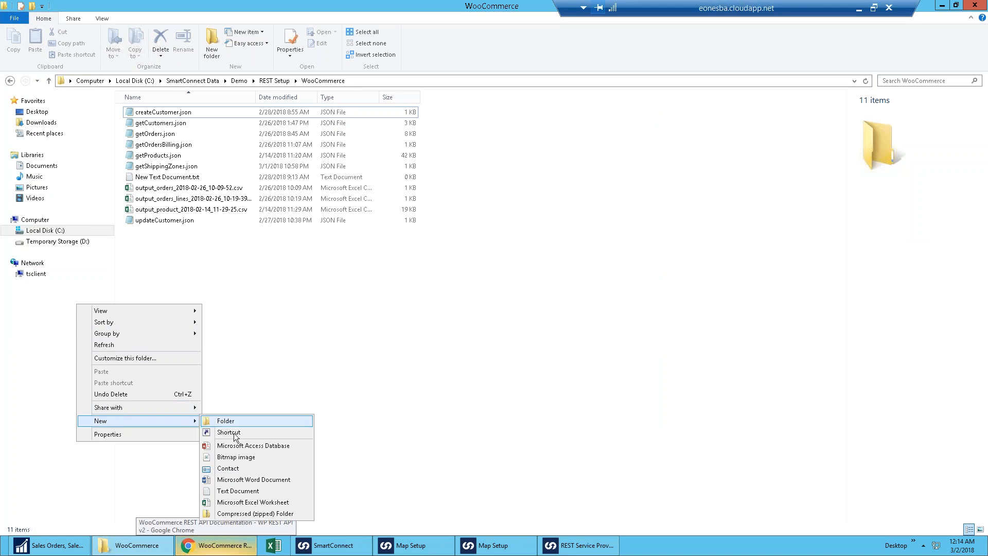
click(259, 490)
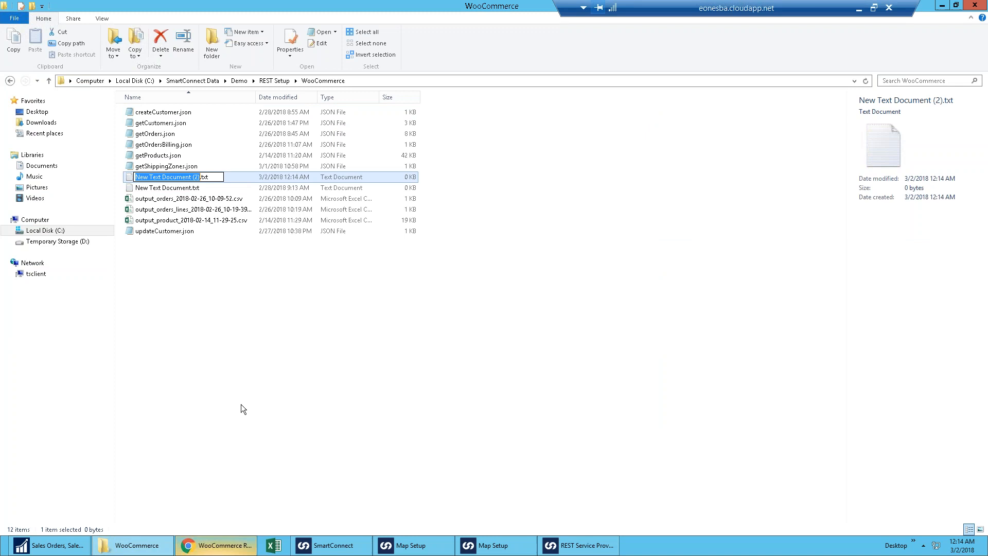
text(Re)
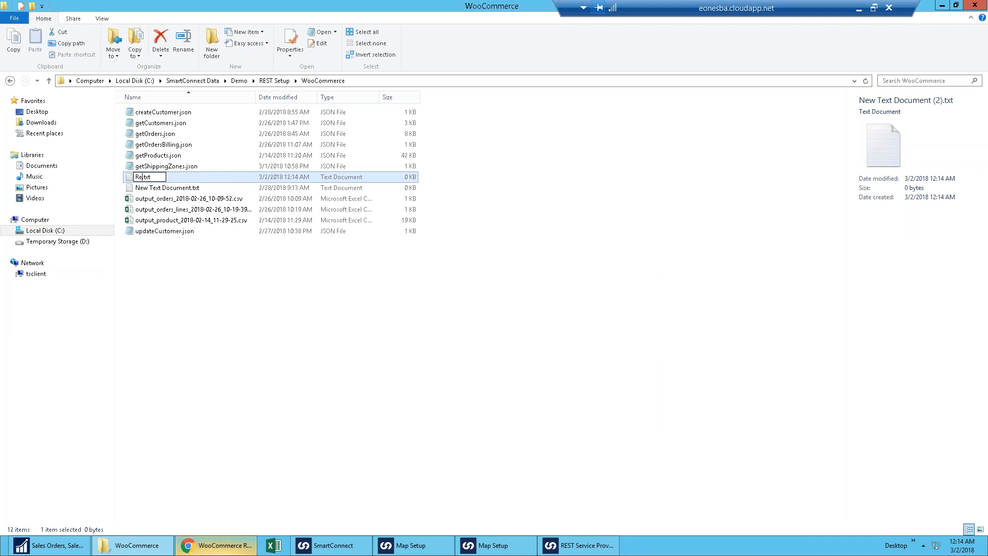
key(BackSpace)
key(BackSpace)
text(getRefunds.json)
key(Delete)
key(Delete)
key(Delete)
key(Delete)
key(Return)
click(539, 276)
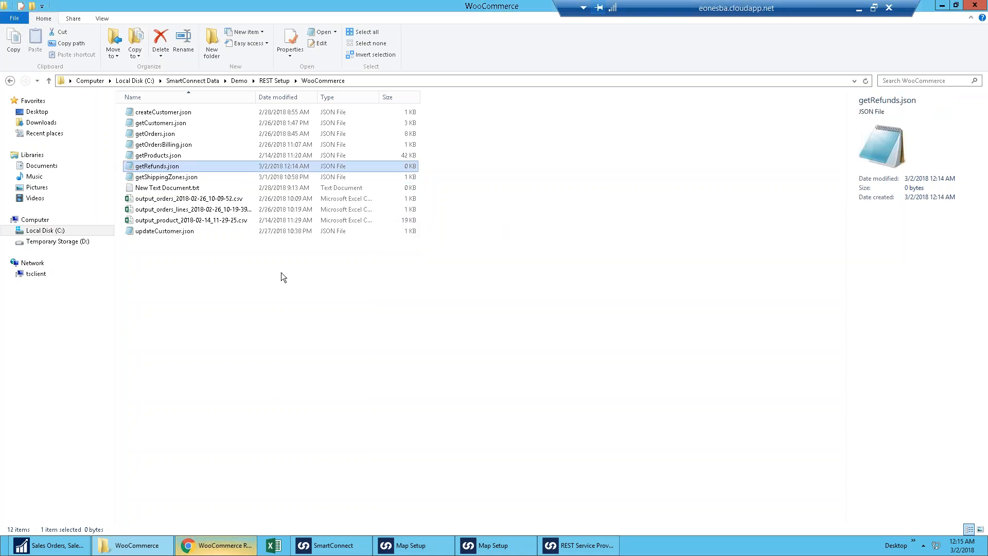
Step: Paste the copied refund JSON sample into getRefunds.json in Notepad, then save and close the file
double_click(155, 167)
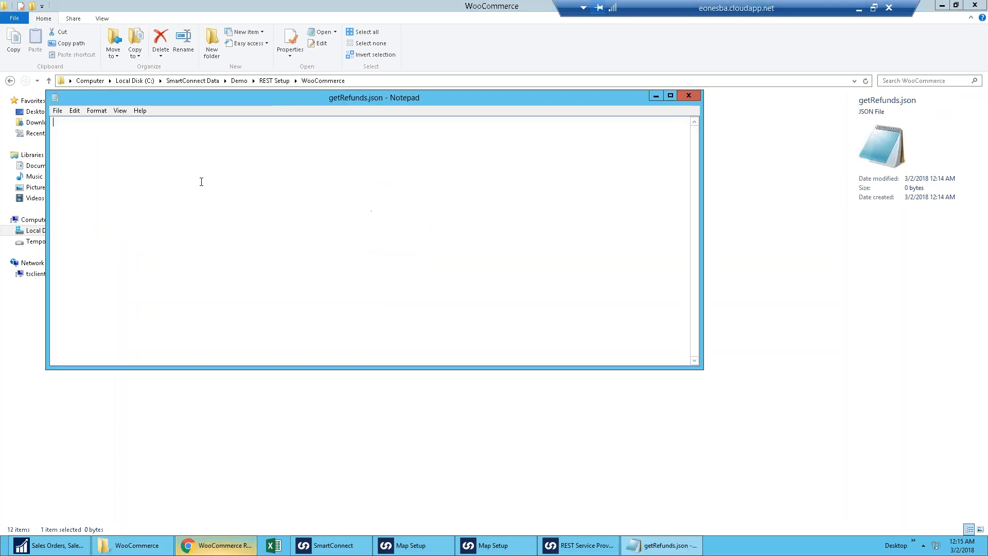
right_click(56, 171)
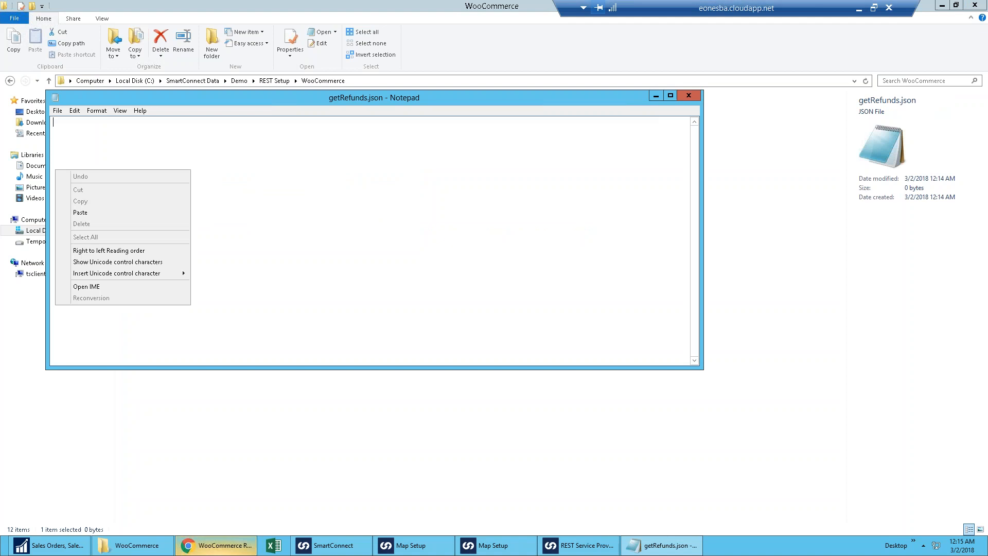
click(126, 213)
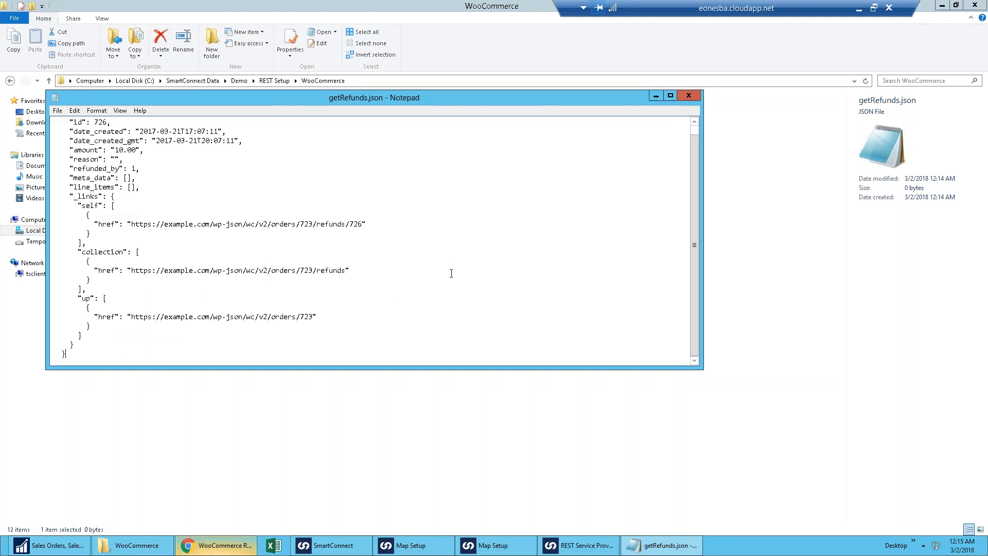
scroll(451, 273, up, 1)
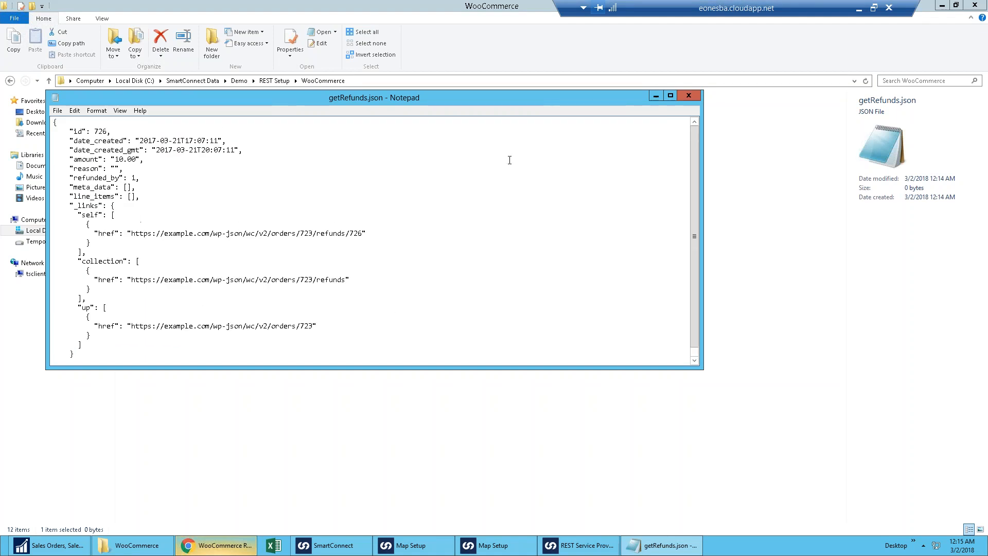
click(688, 95)
click(466, 283)
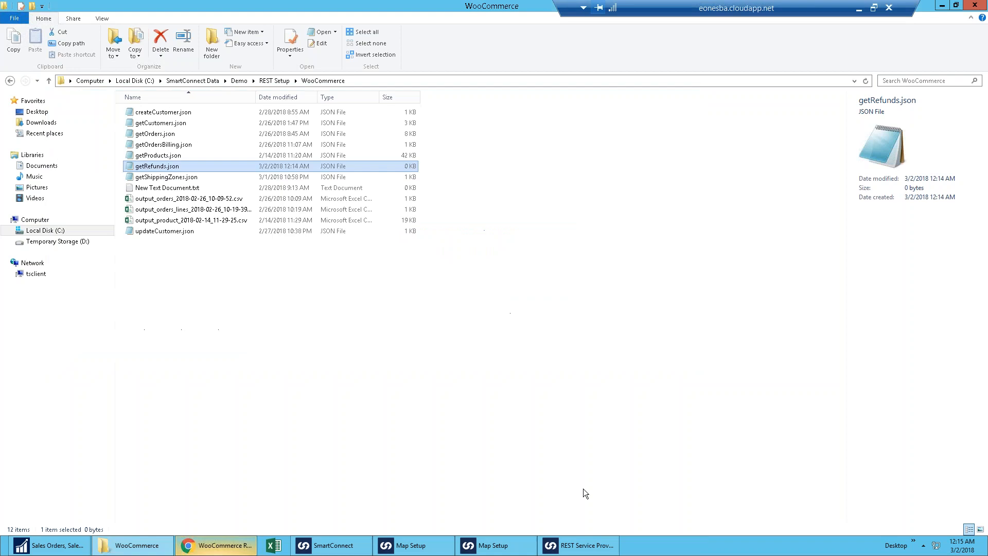
Step: Return to the REST Service Provider window, add a JSON return type named getRefunds and import its fields from getRefunds.json
click(579, 545)
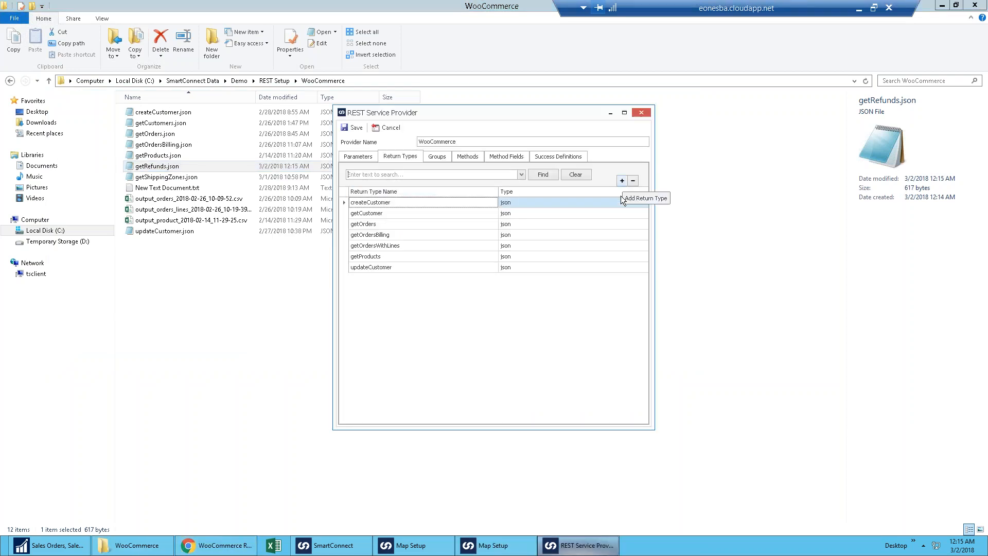
click(622, 182)
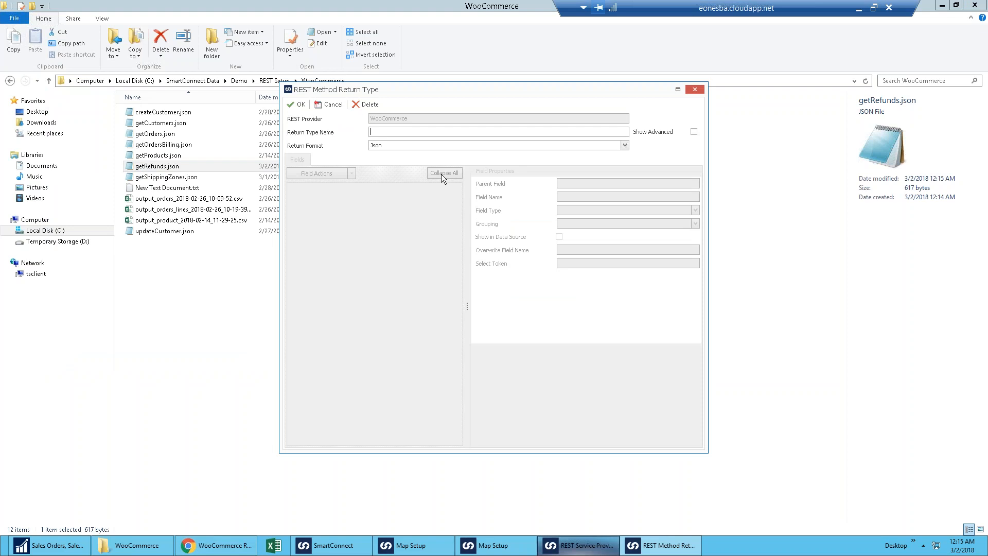
text(get)
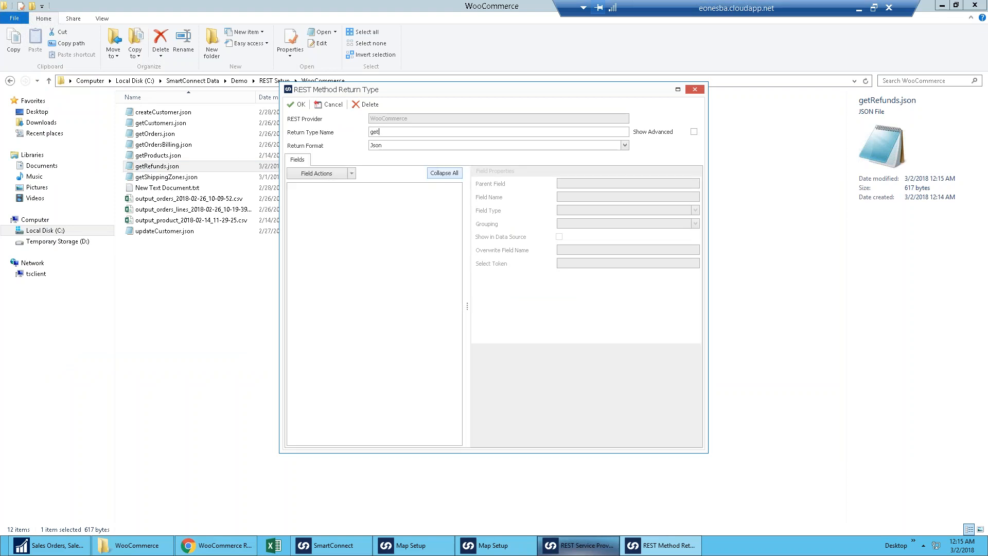
text(Refunds)
click(353, 177)
click(338, 226)
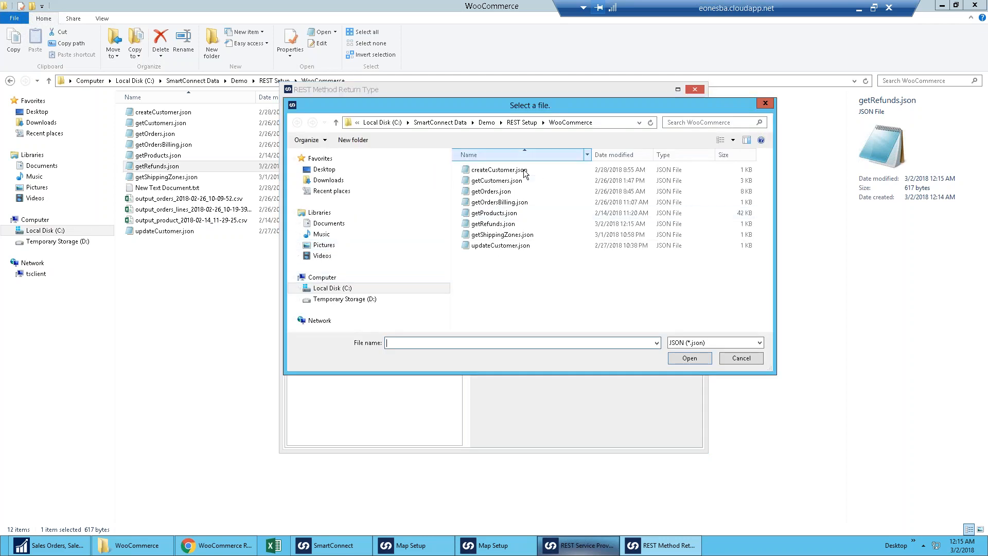
double_click(494, 224)
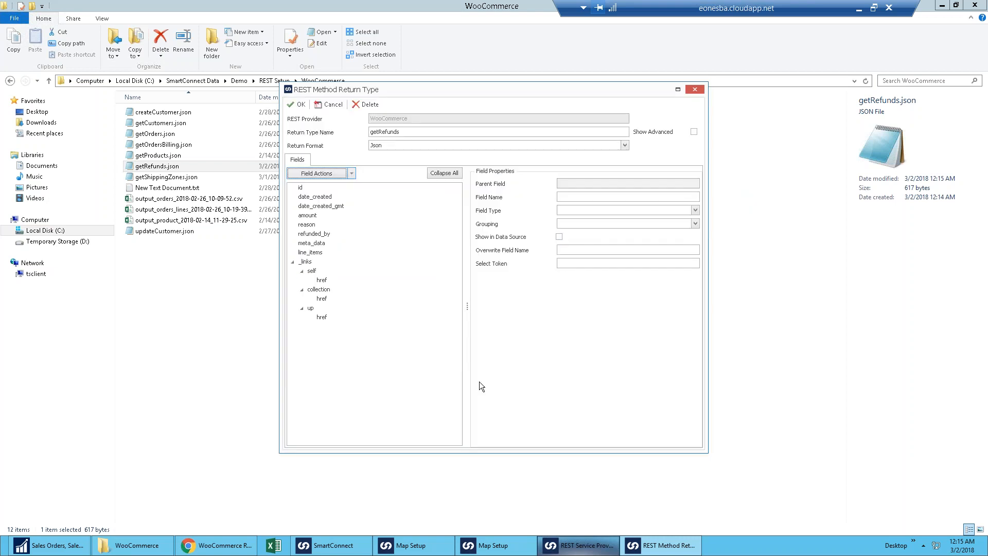
Step: Show the date_created, amount, reason, refunded_by and id fields of getRefunds in the data source, and accept the return type
click(306, 190)
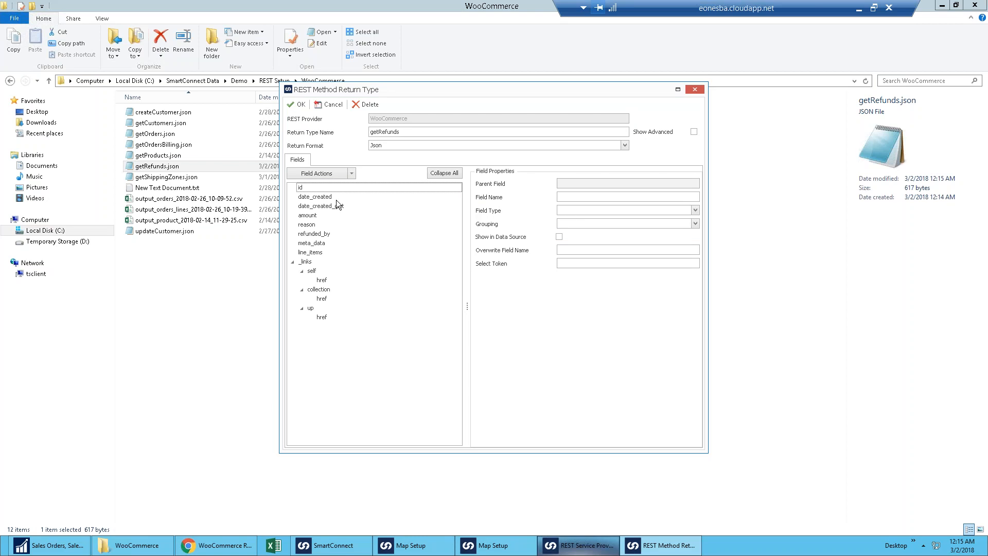
click(332, 198)
click(560, 236)
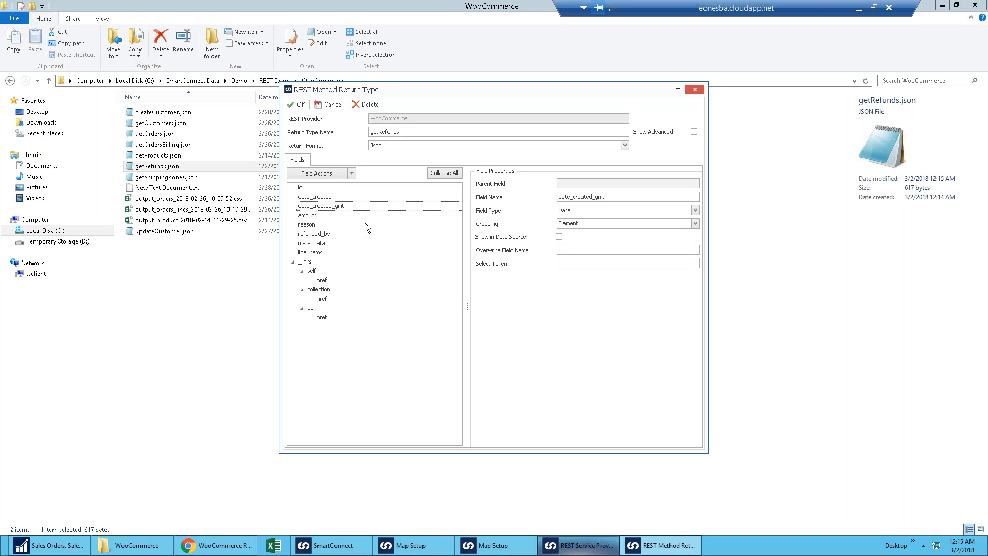
click(322, 207)
click(315, 215)
click(560, 236)
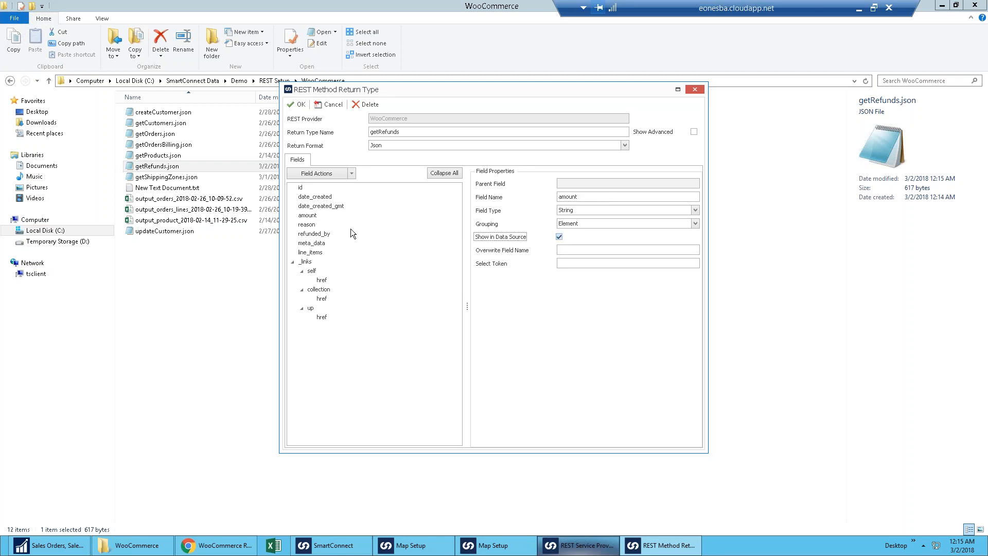
click(434, 227)
click(559, 237)
click(326, 234)
click(559, 237)
click(312, 254)
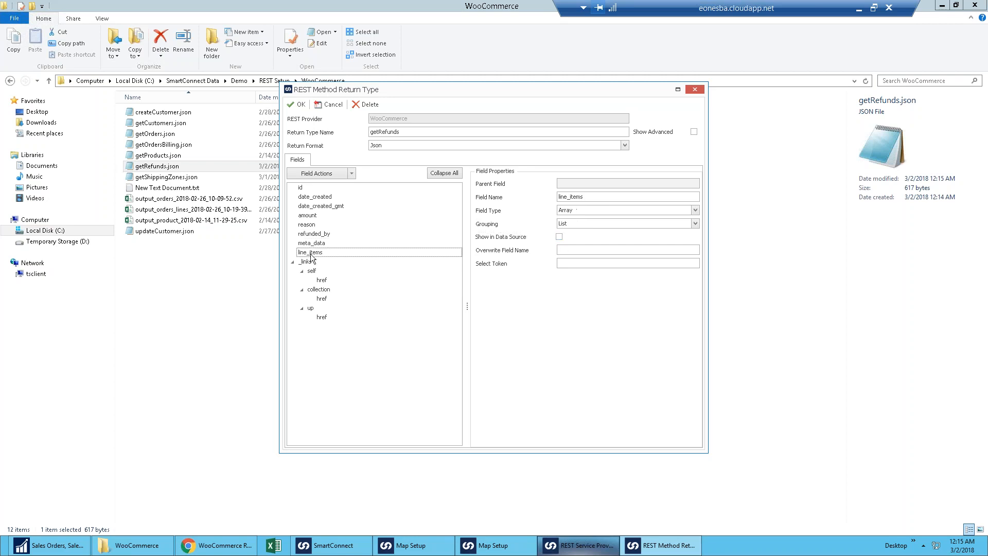
click(303, 189)
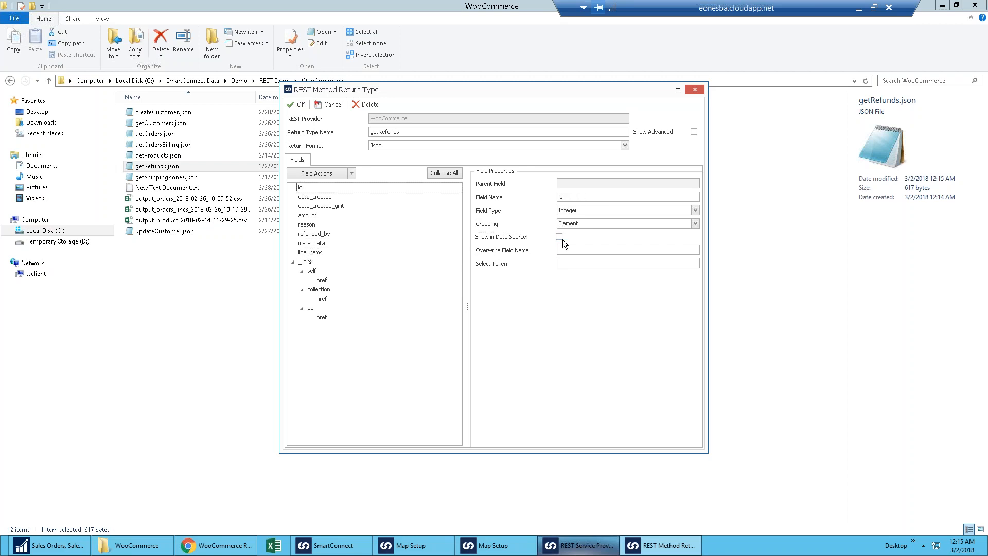
click(560, 236)
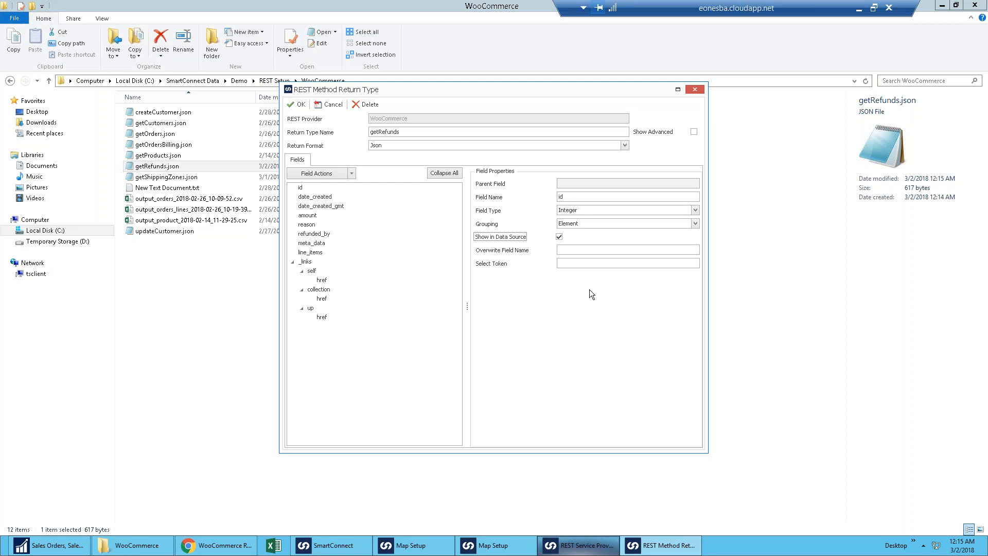
click(294, 104)
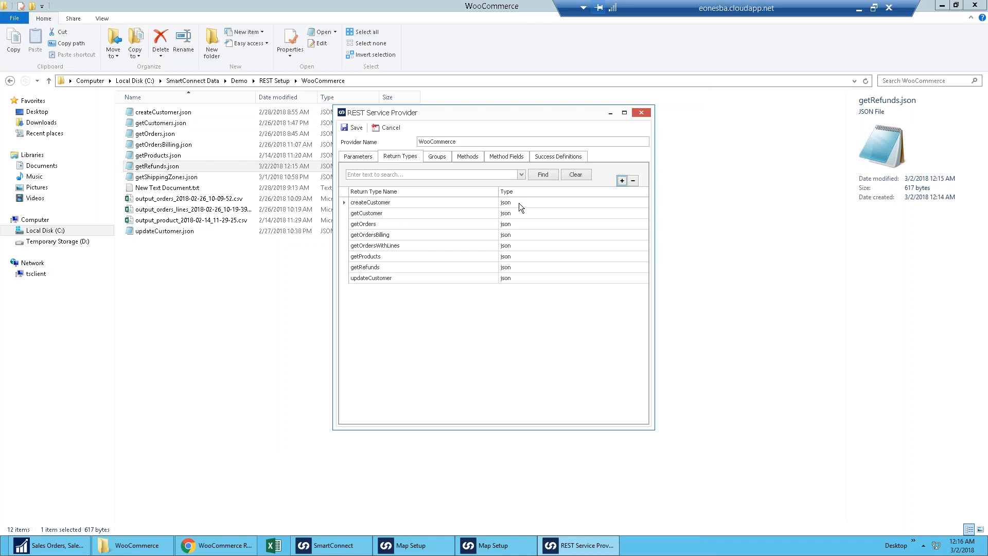
Step: Review the getOrdersWithLines method's URL with its status parameter, and close the REST service provider windows
click(470, 156)
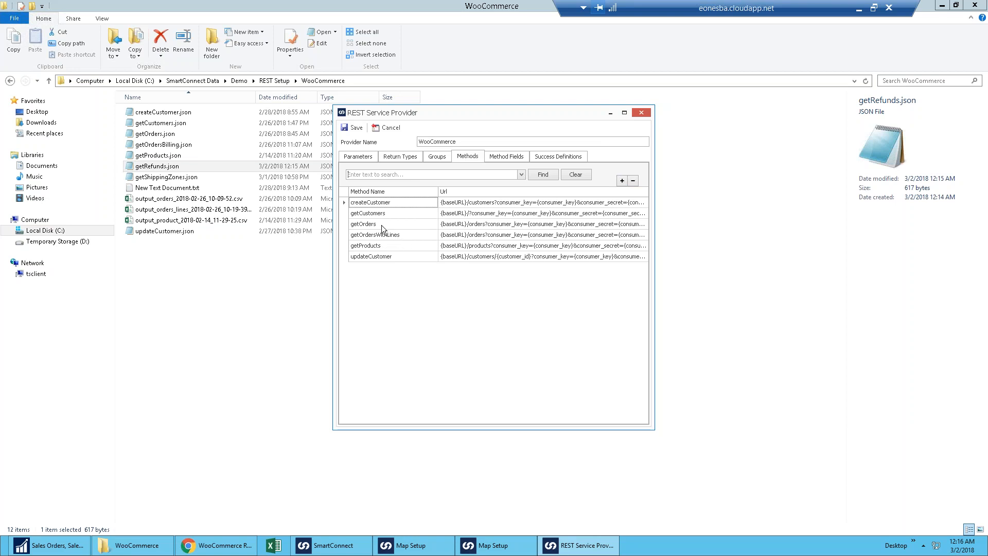
double_click(390, 234)
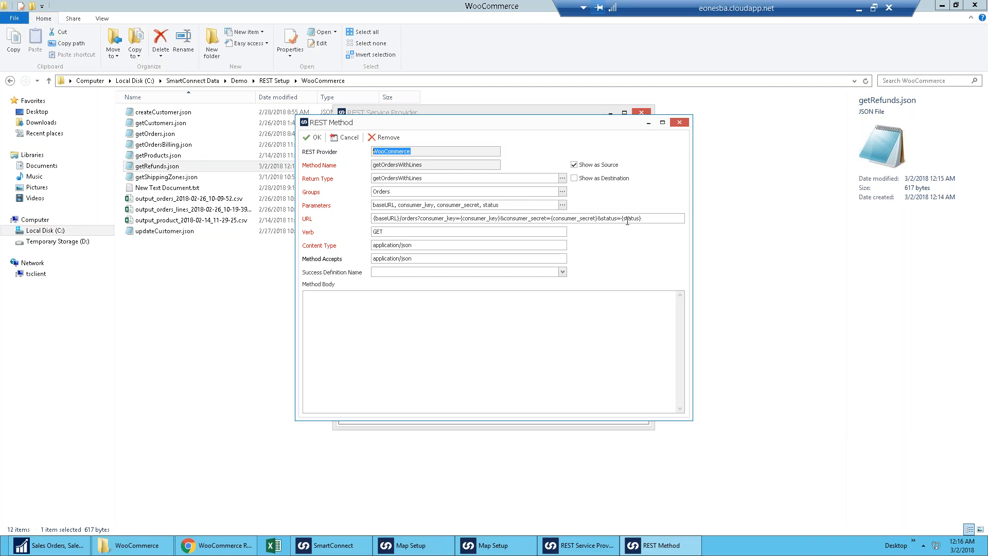
drag(648, 218, 600, 222)
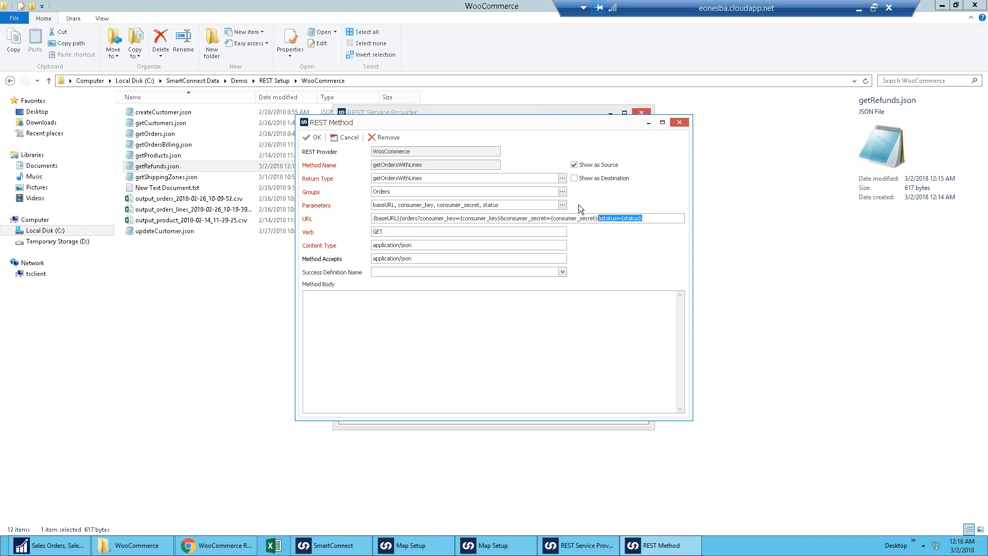
click(313, 138)
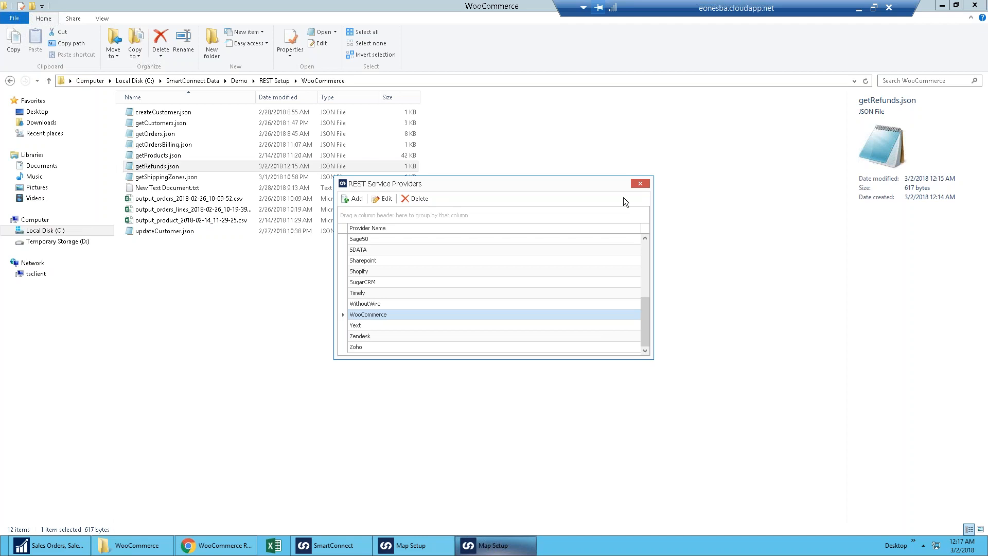
click(641, 184)
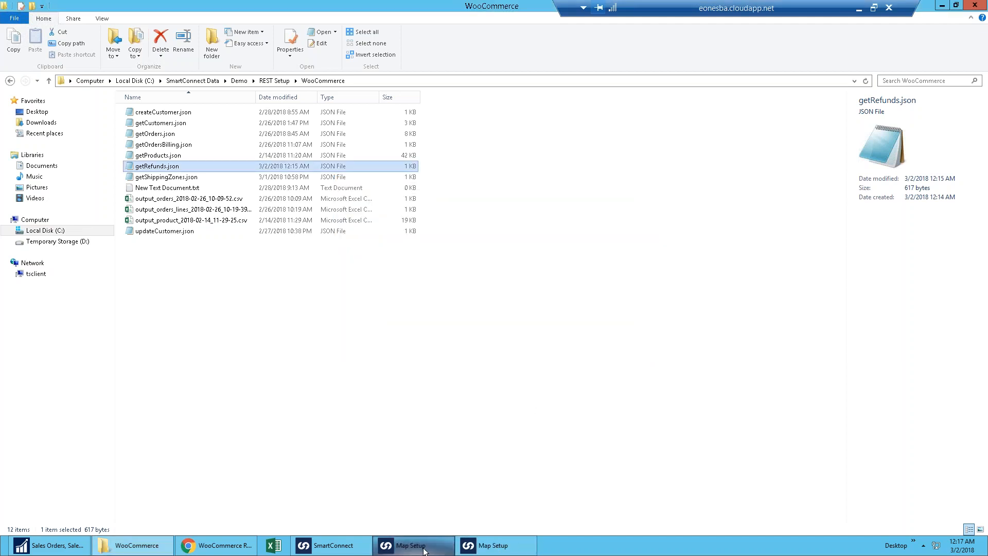
Step: Switch back to the main SmartConnect window and display the list of map process errors
click(334, 545)
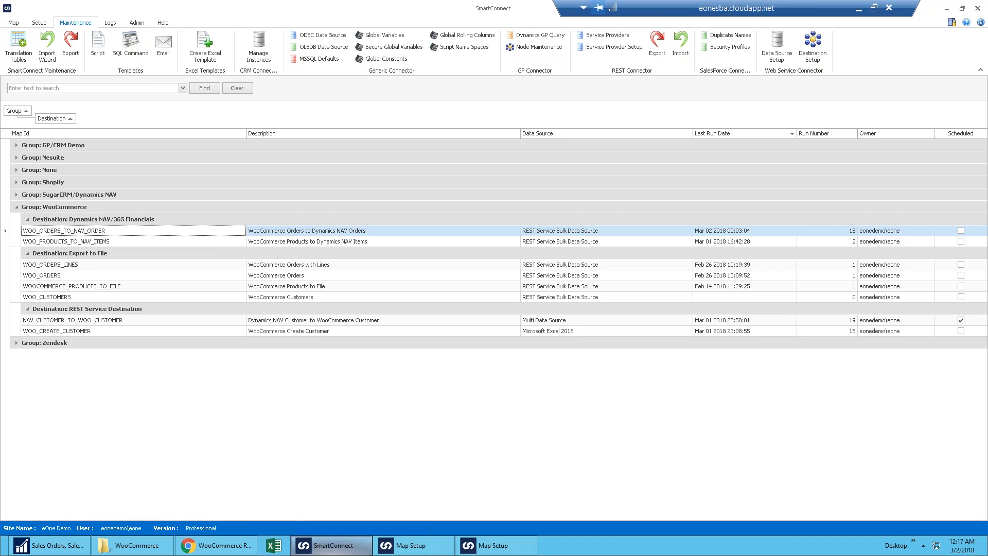
click(16, 23)
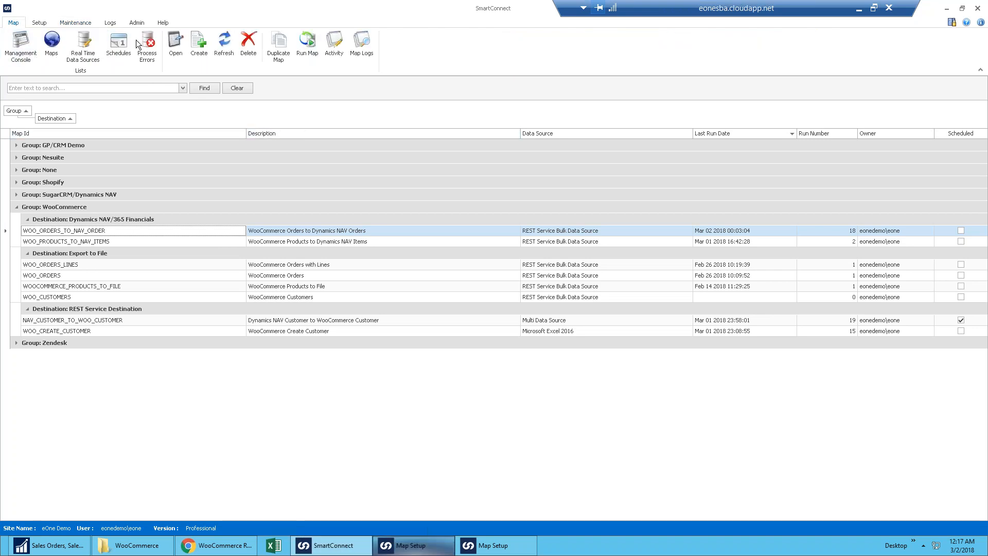
click(149, 44)
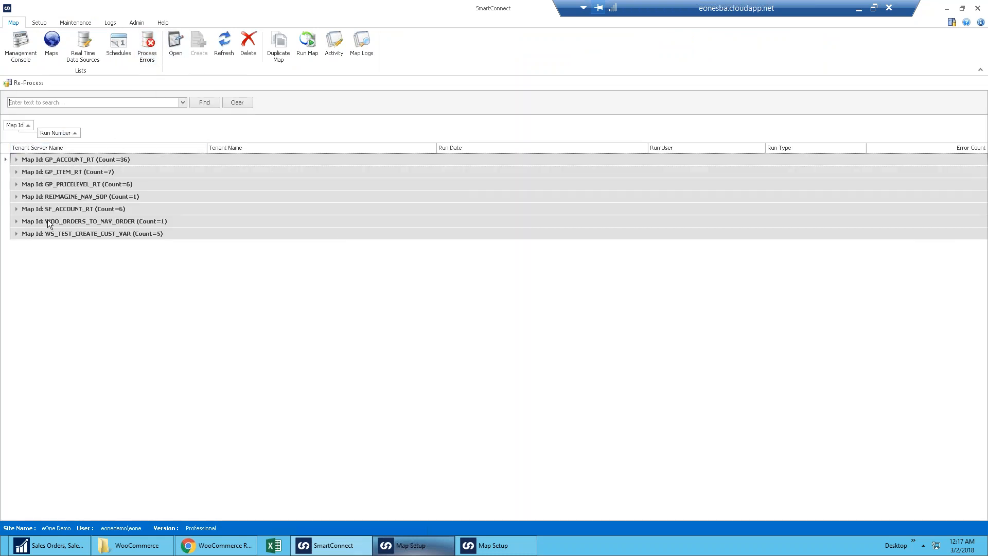
Step: Open the failed Nav records of run number 15 for the WOO_ORDERS_TO_NAV_ORDER map
click(15, 221)
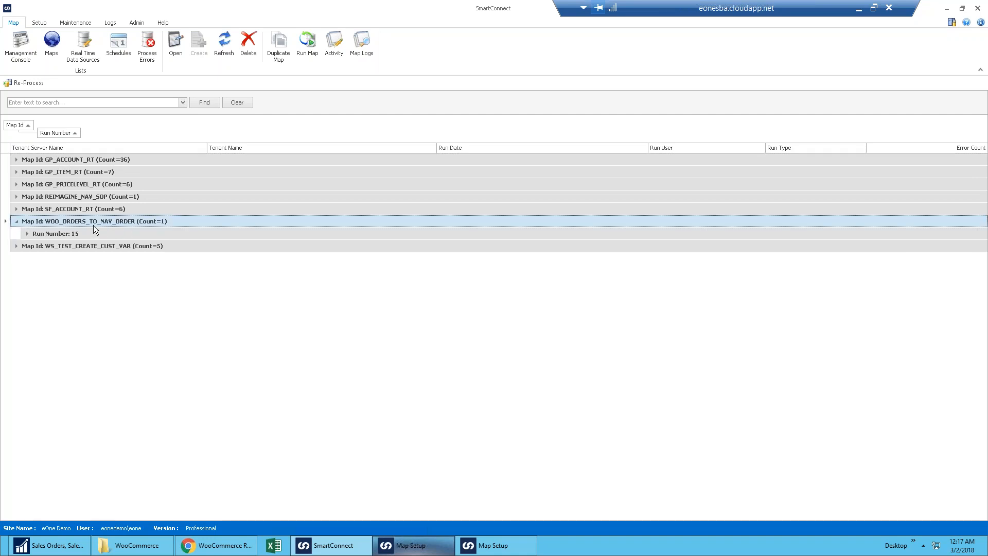
click(26, 233)
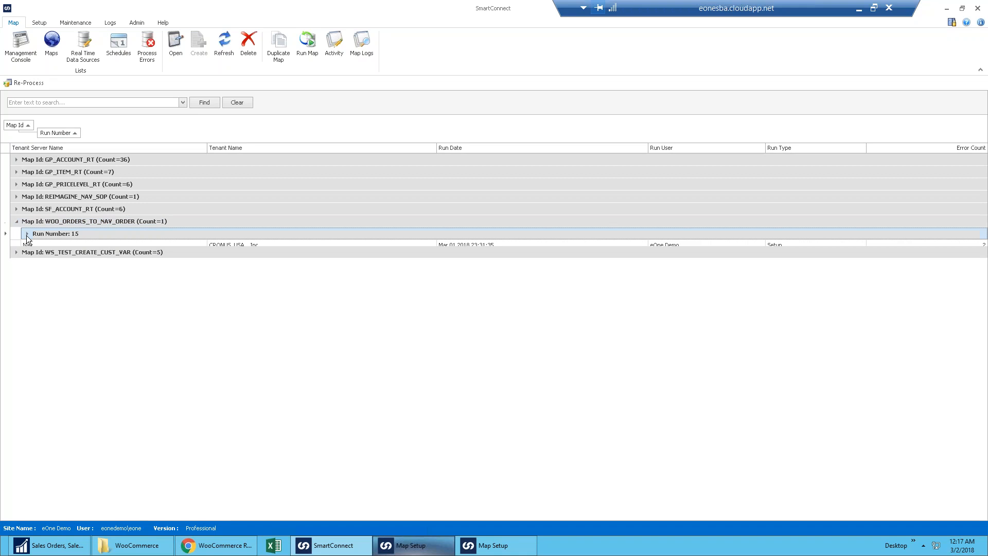
double_click(57, 244)
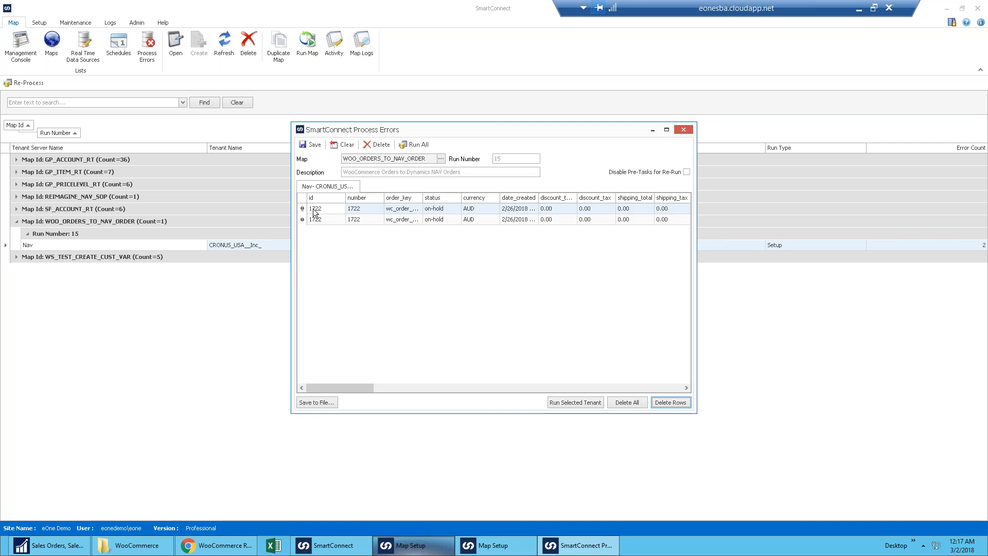
mouse_move(308, 212)
Step: Switch to Dynamics NAV, refresh the Customers list and look for the eOne customer
click(50, 549)
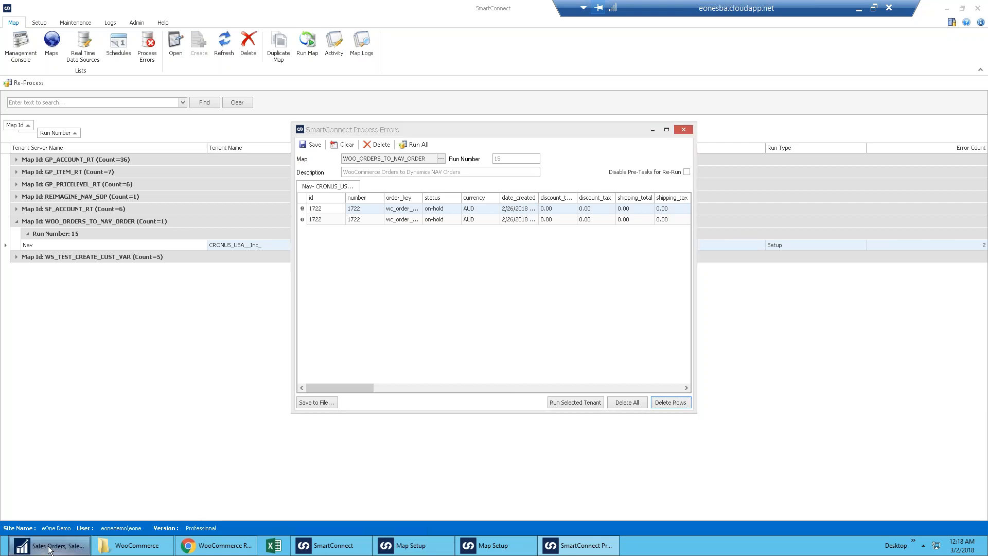
click(29, 273)
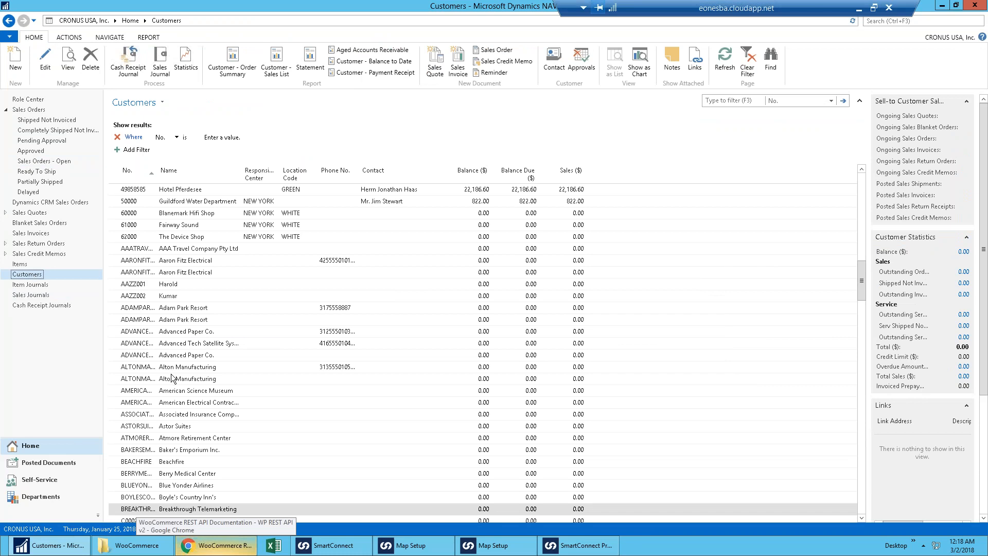
scroll(172, 378, down, 4)
scroll(172, 378, down, 20)
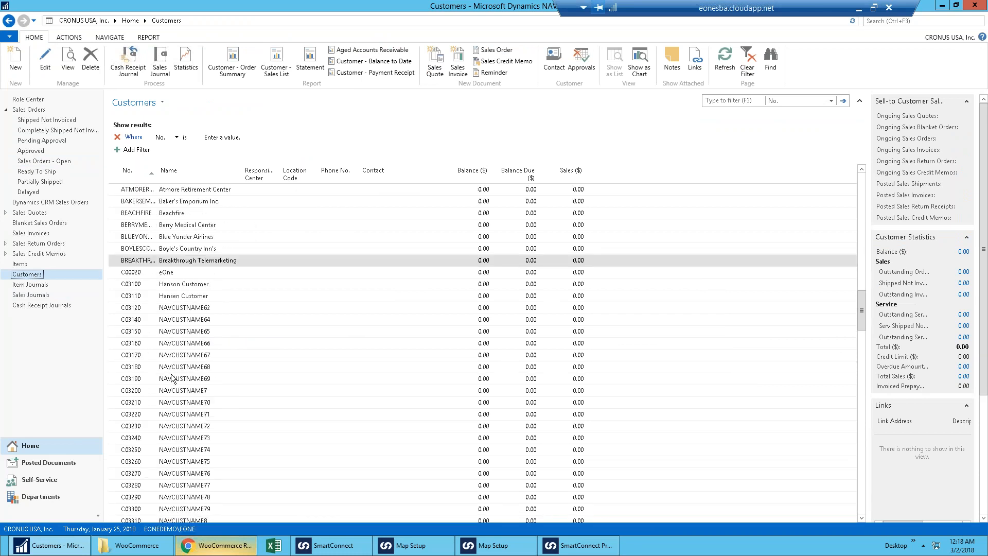
click(725, 60)
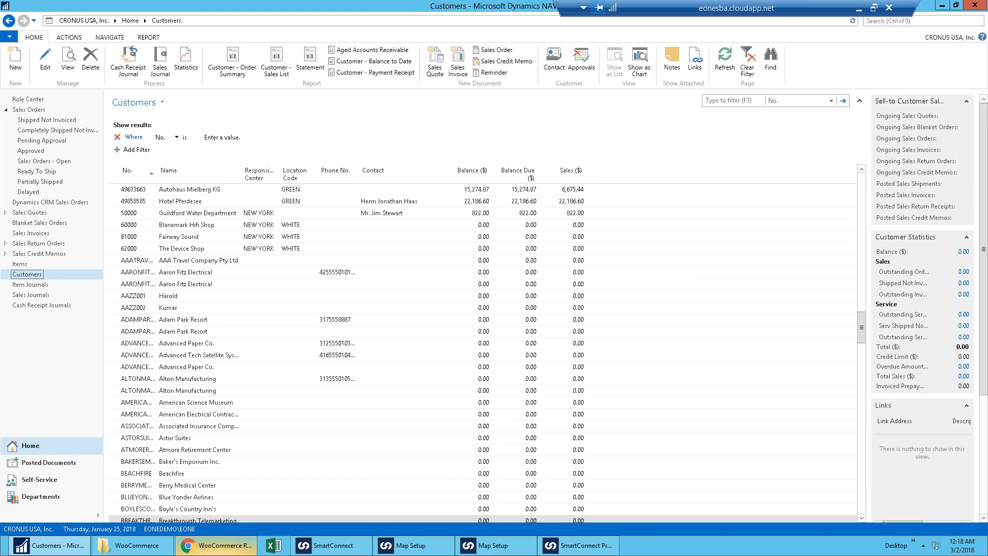
scroll(154, 372, down, 15)
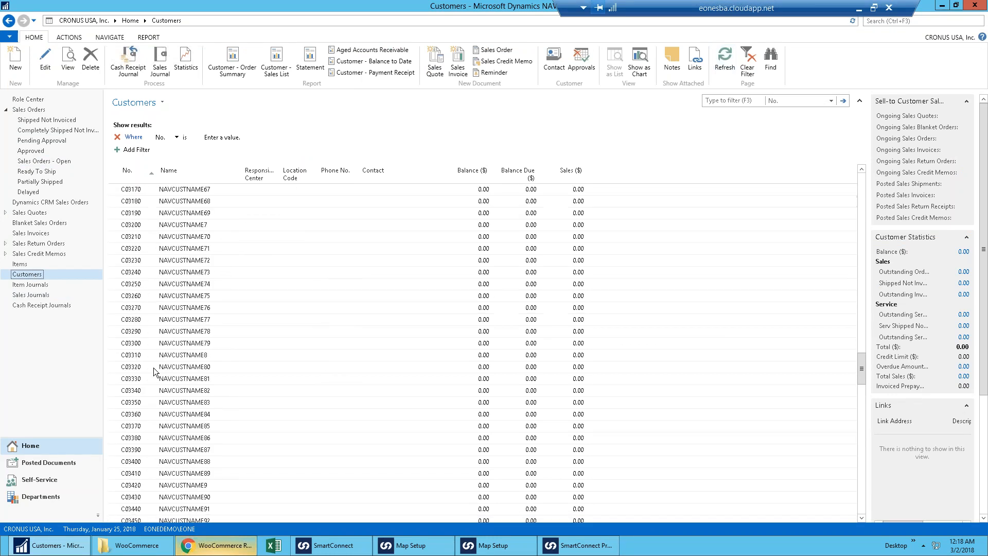
scroll(153, 372, down, 20)
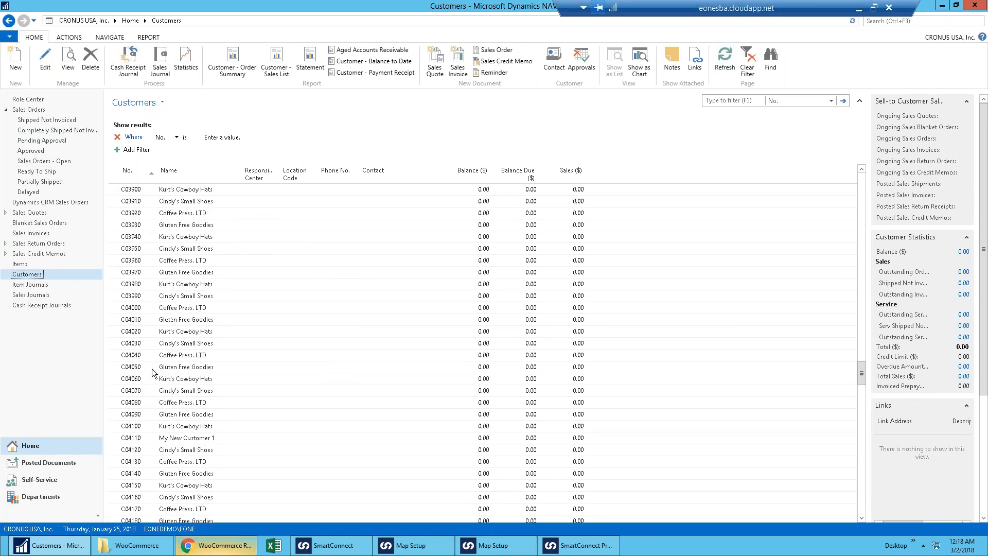
scroll(152, 372, up, 20)
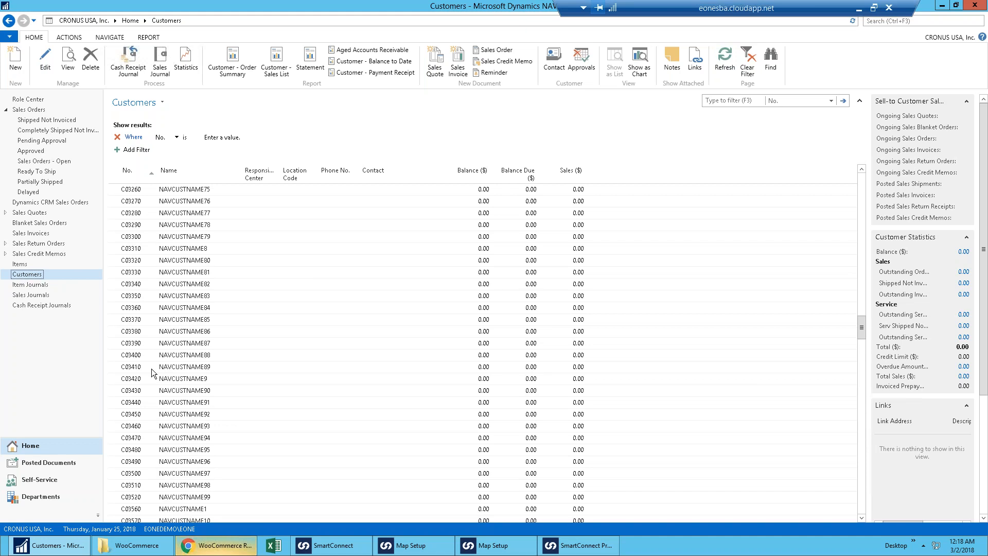
scroll(152, 372, up, 10)
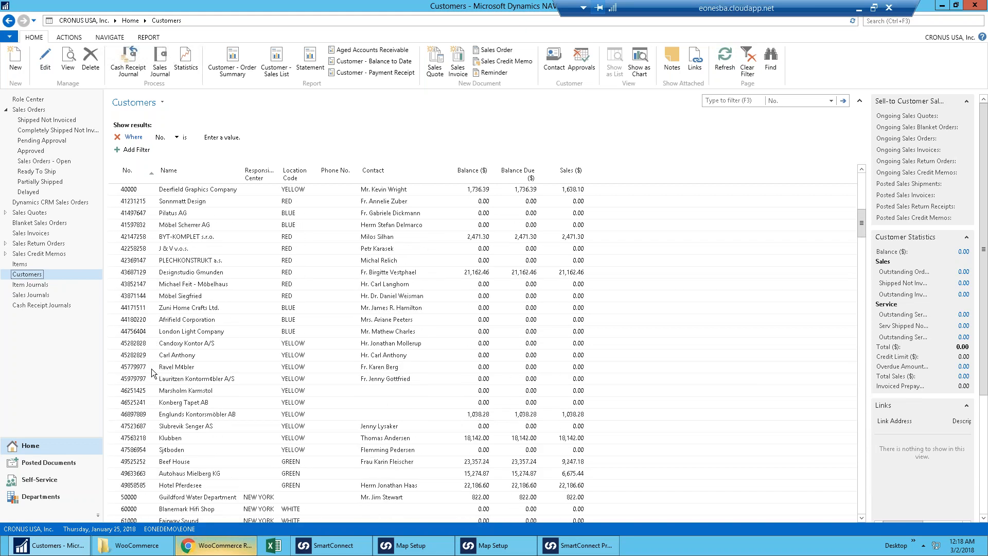
scroll(152, 372, down, 10)
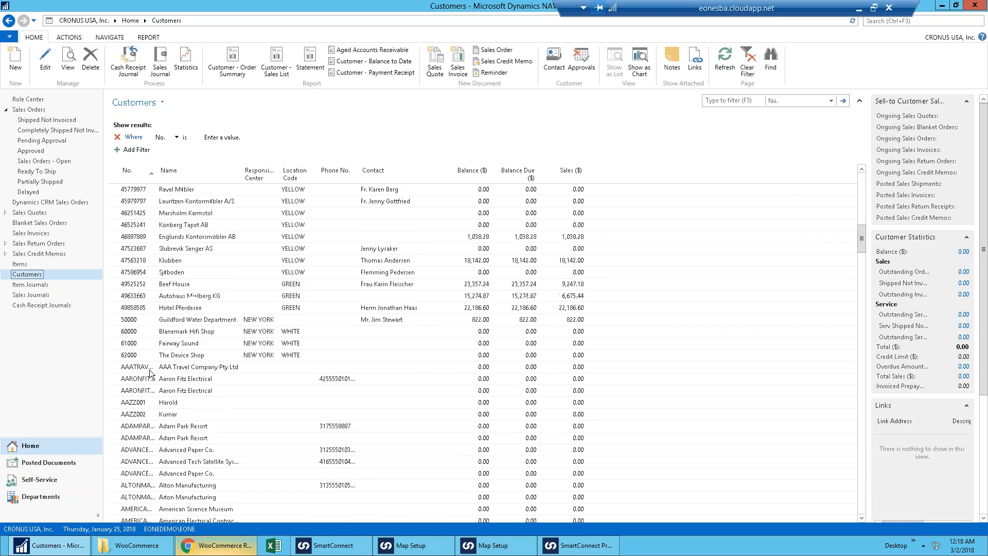
click(160, 355)
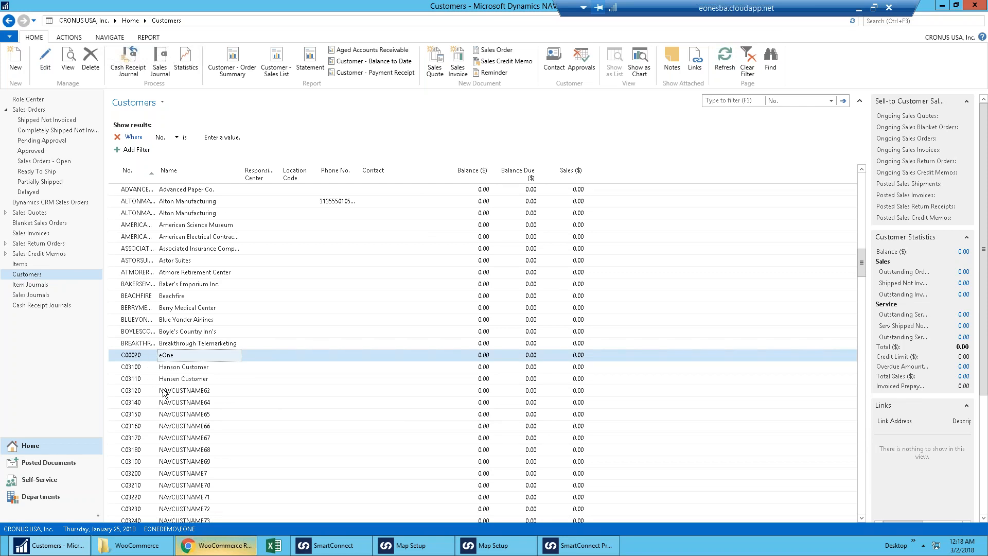
Step: Return to the SmartConnect Process Errors window and set both 18.00 line item amounts on the T-Shirt row to 10.00
click(578, 545)
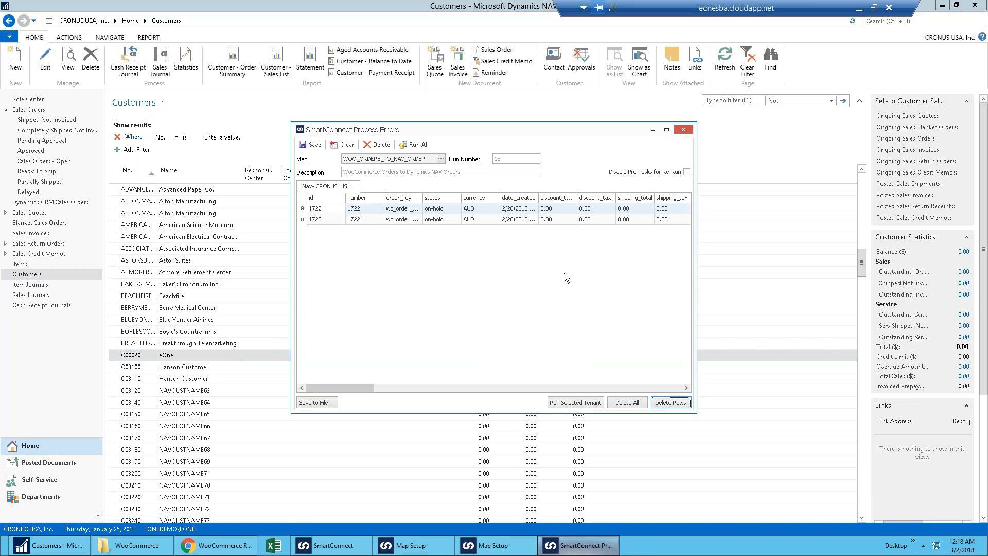
drag(363, 390, 643, 390)
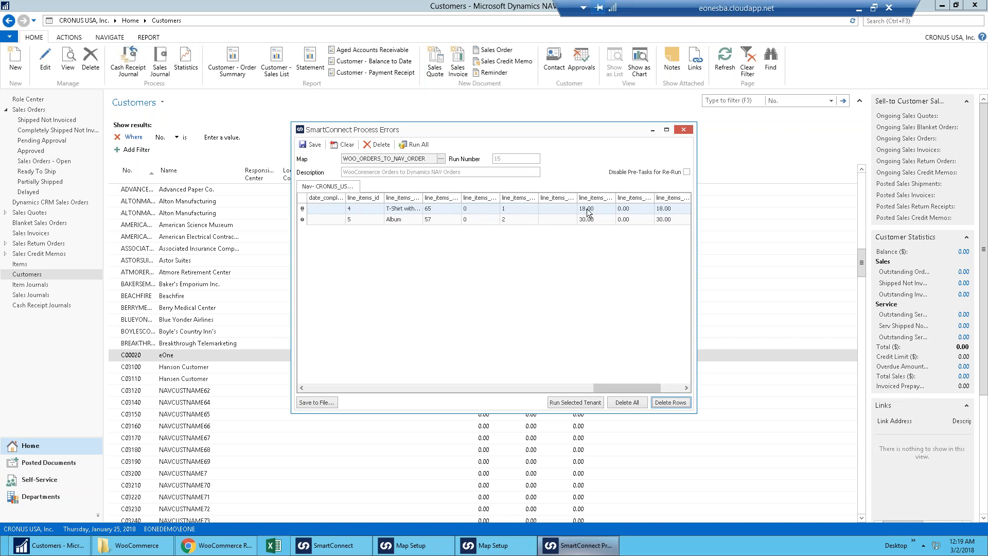
click(585, 208)
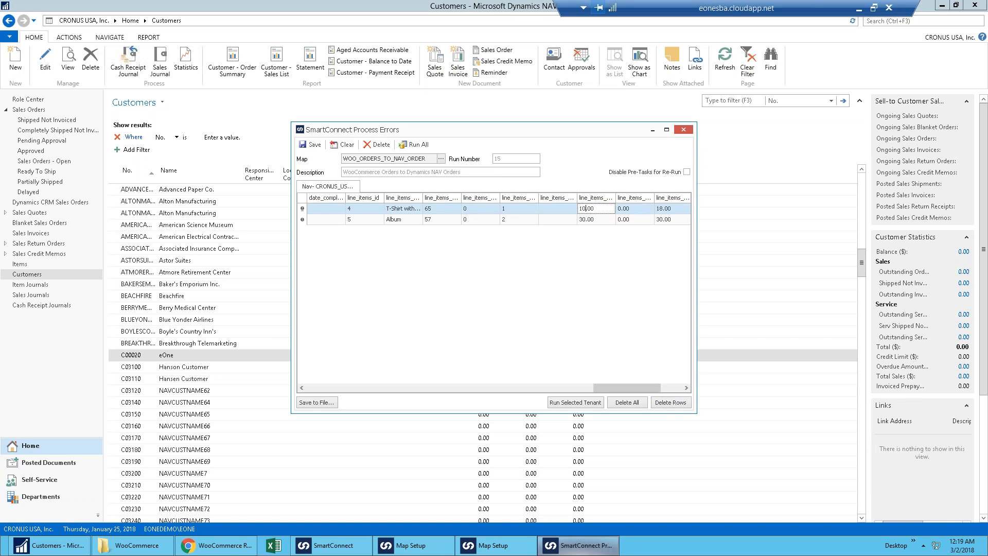
click(666, 208)
key(Left)
key(Left)
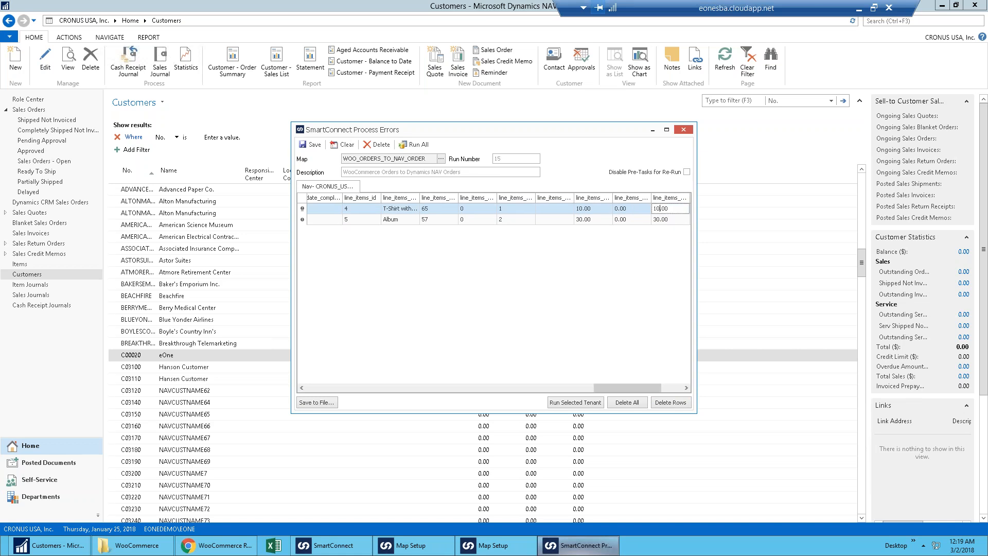
key(Tab)
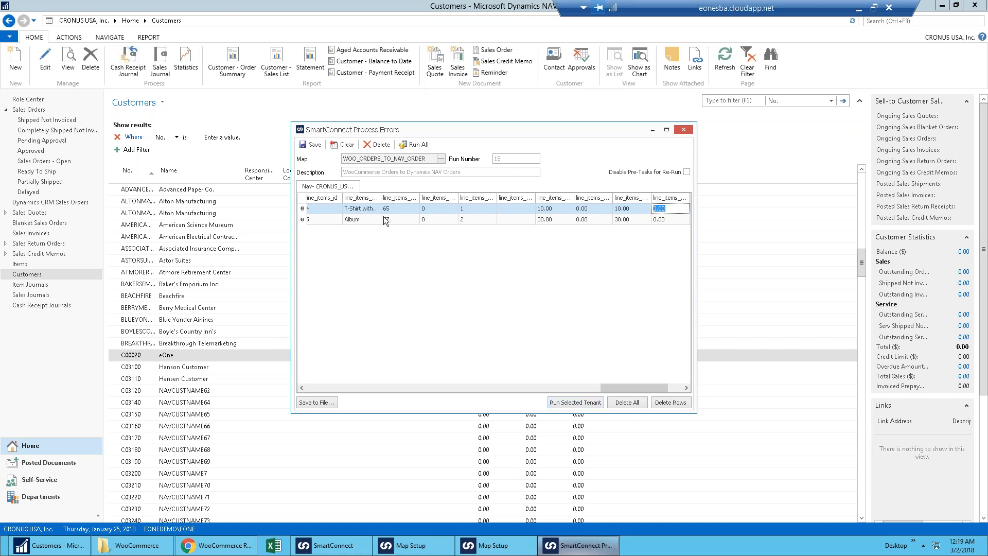
Step: Rerun the corrected order records for the selected tenant and close the progress window
click(573, 402)
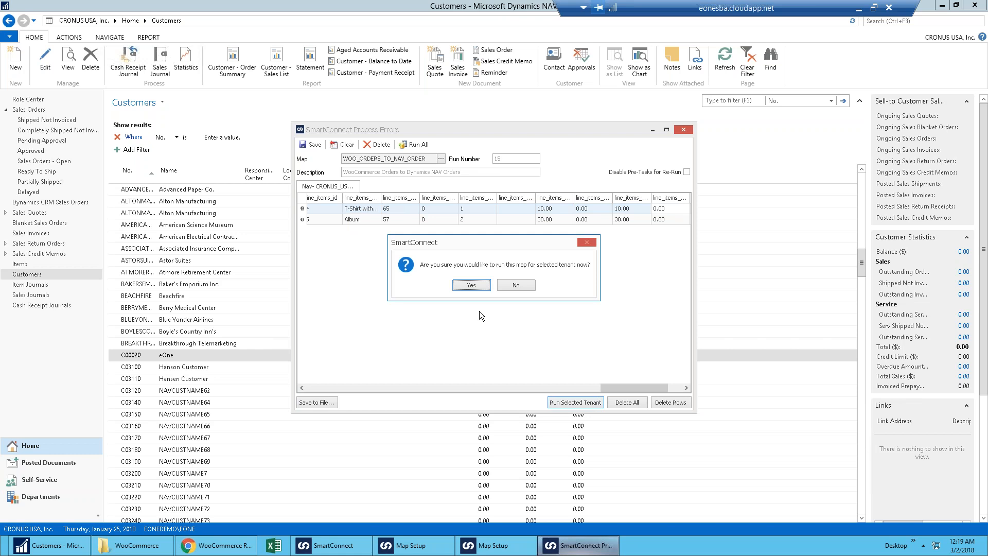
click(477, 287)
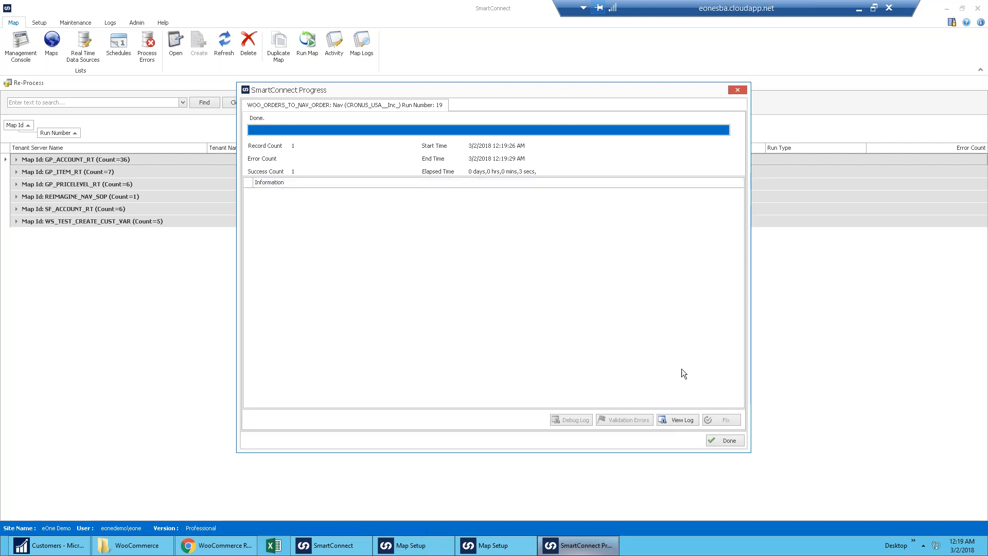
click(727, 440)
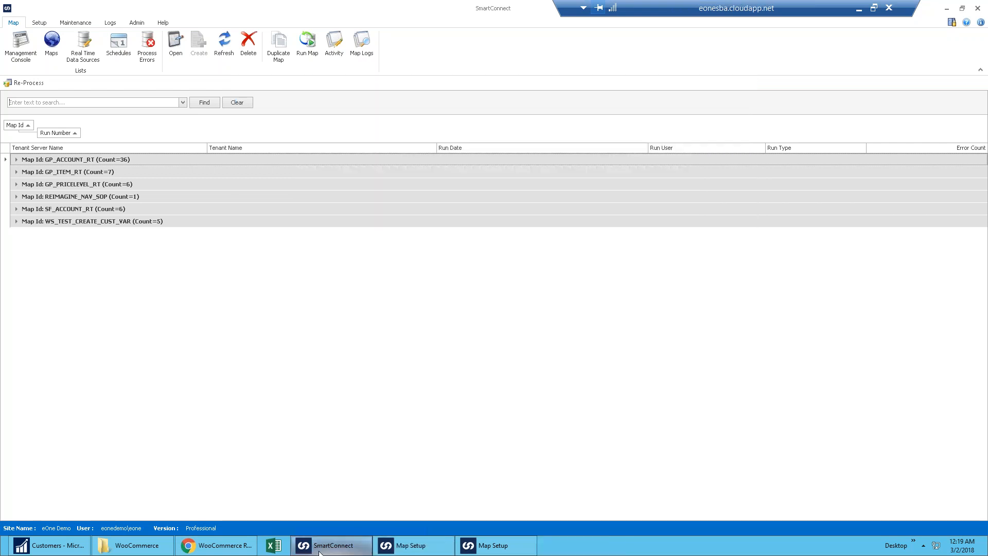
Step: Switch to Dynamics NAV, open the eOne order from the open sales orders and check the WOO-TSHIRT-LOGO line's unit price
click(50, 545)
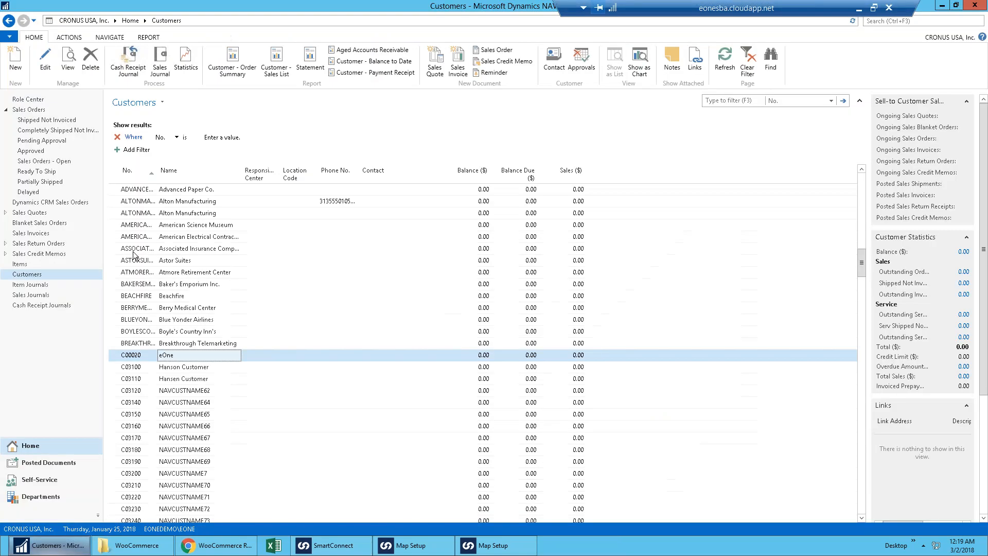
click(58, 161)
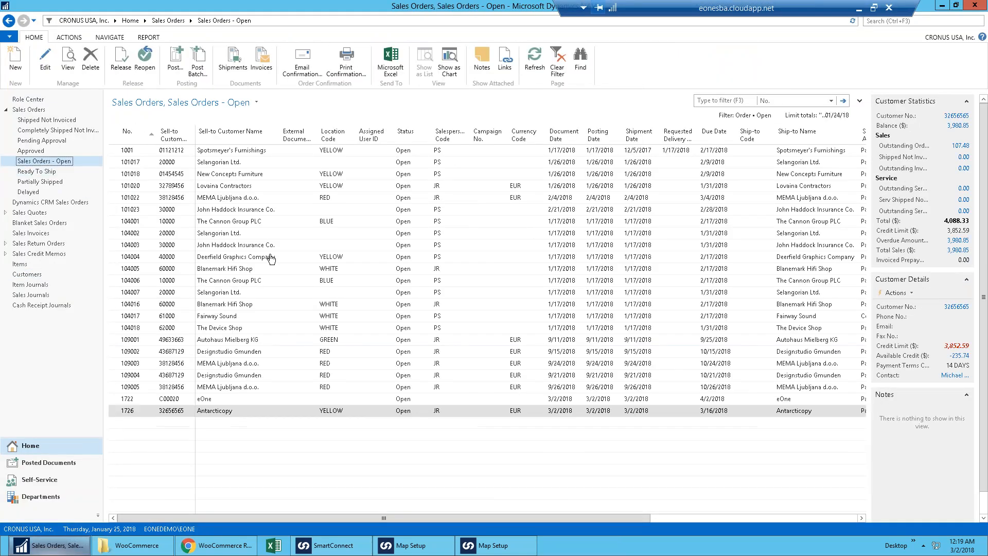
click(132, 401)
double_click(132, 402)
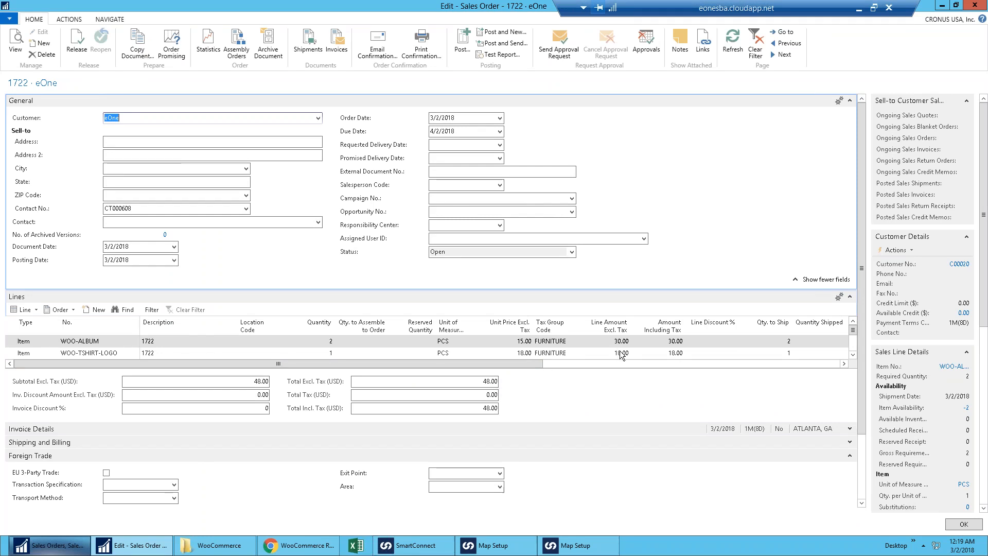
click(524, 353)
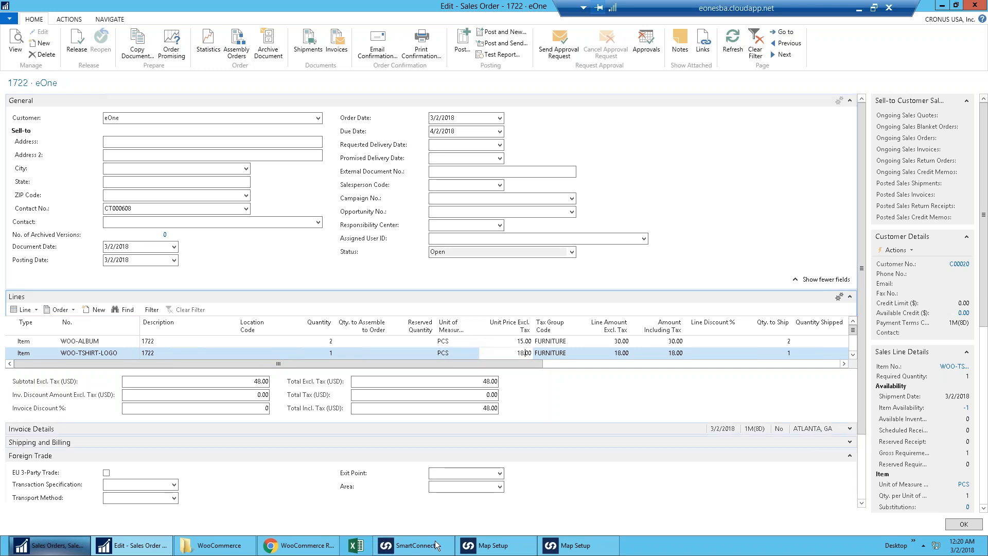
Step: Switch back to the main SmartConnect window and display the list of maps
click(414, 545)
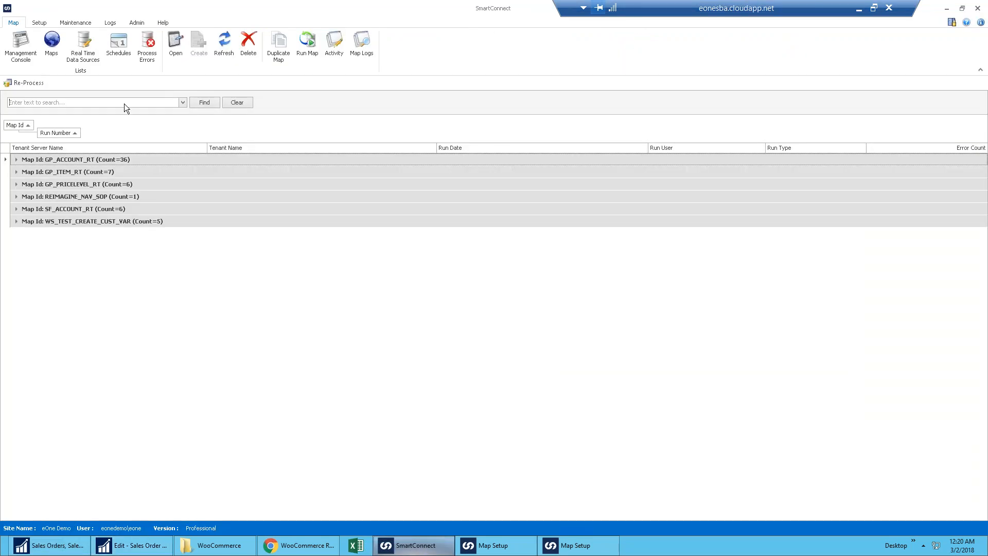
click(51, 42)
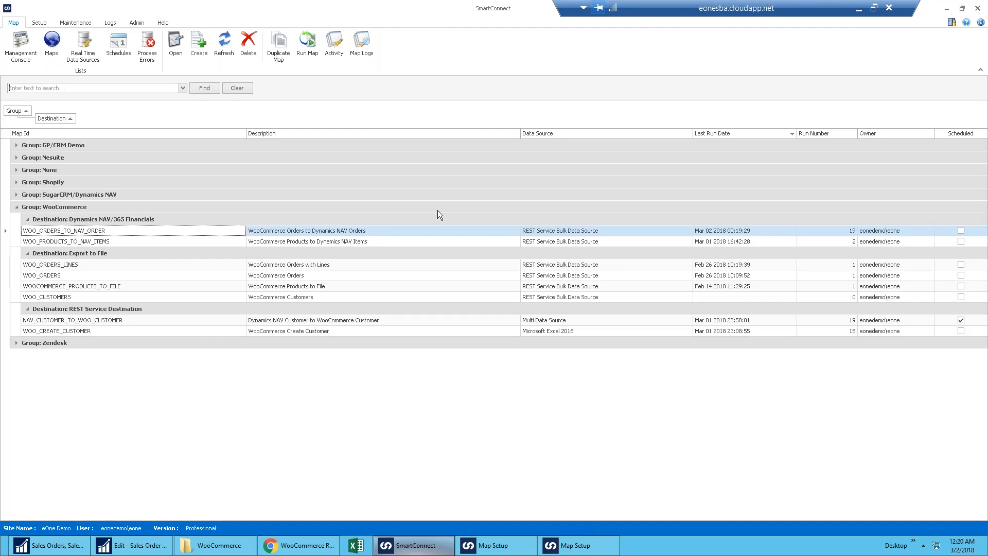